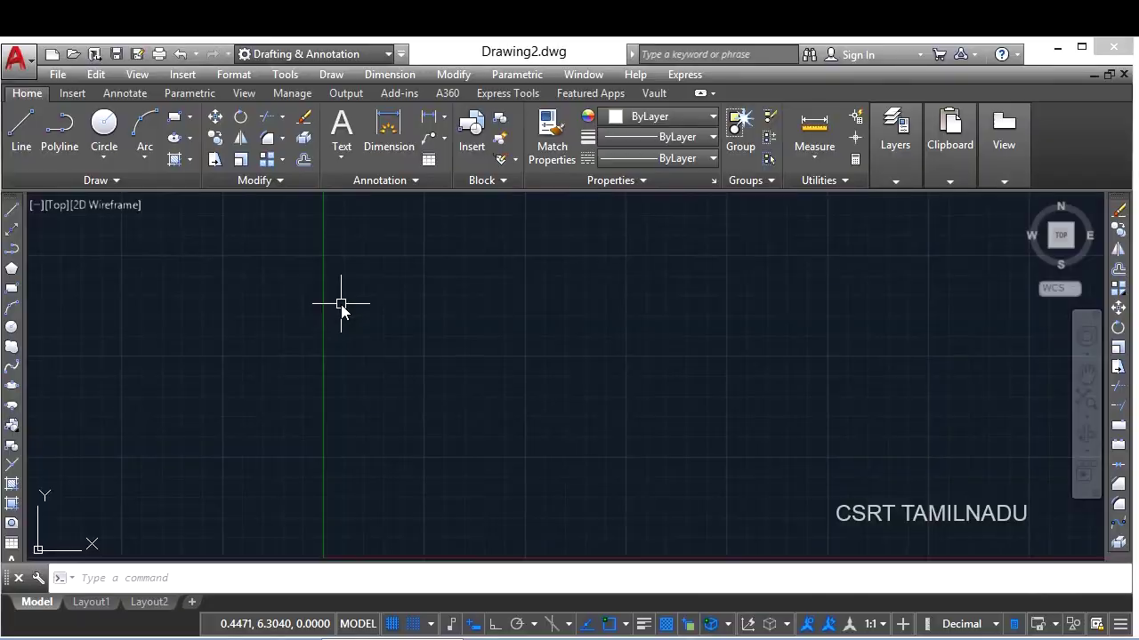
# - Open Format > Multiline Style, which shows only STANDARD, and move the dialog to the screen centre
pyautogui.click(341, 305)
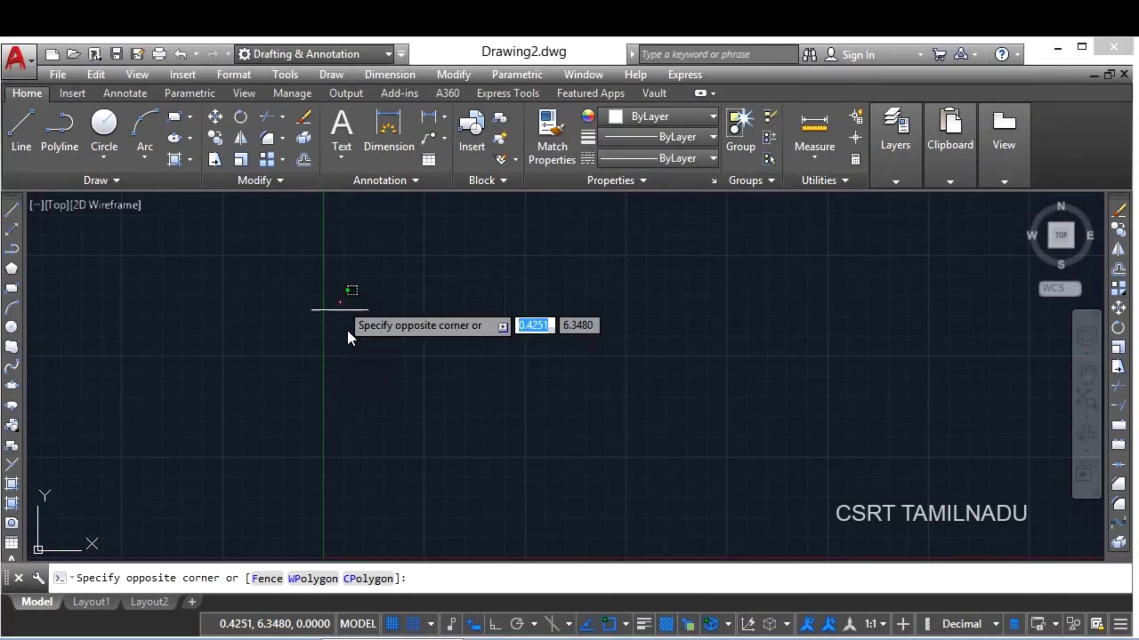
pyautogui.click(490, 455)
pyautogui.click(224, 75)
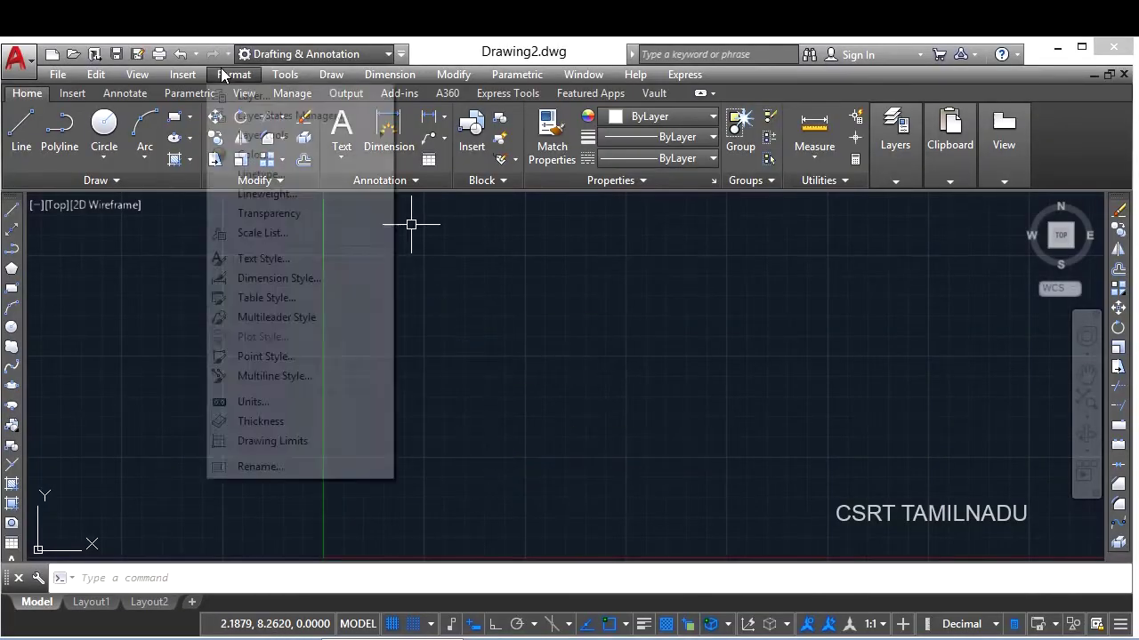
pyautogui.click(299, 380)
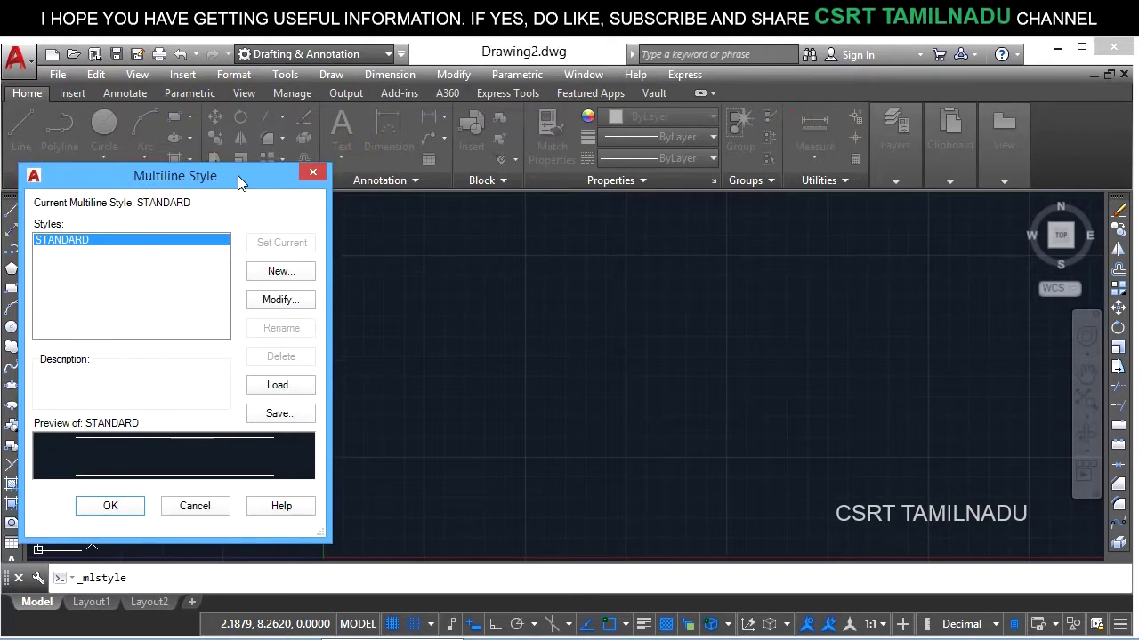
pyautogui.moveTo(146, 178); pyautogui.dragTo(428, 139)
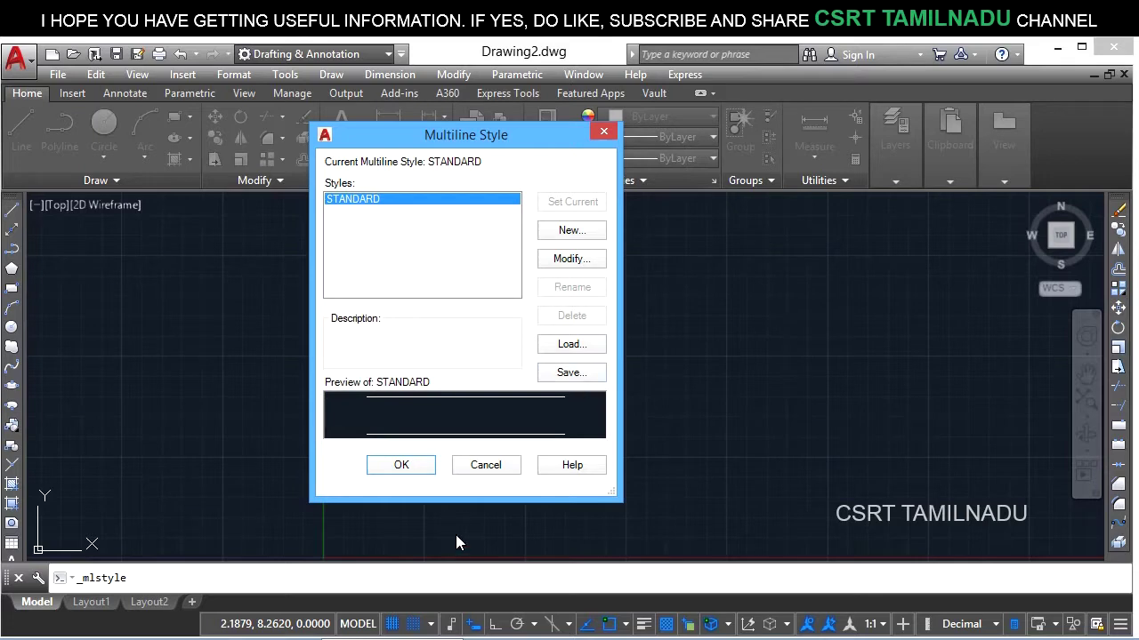
# - Close the style dialog and draw a trial inverted-V multiline with ML in STANDARD style
pyautogui.click(474, 470)
pyautogui.click(426, 352)
pyautogui.click(377, 464)
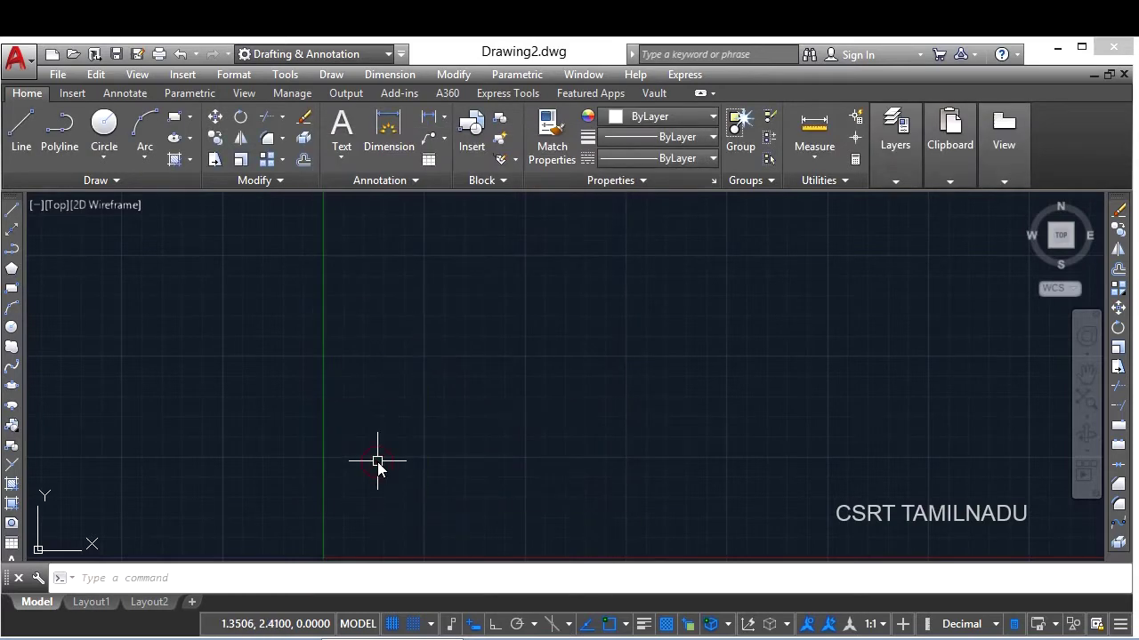
pyautogui.write('ml')
pyautogui.press('Return')
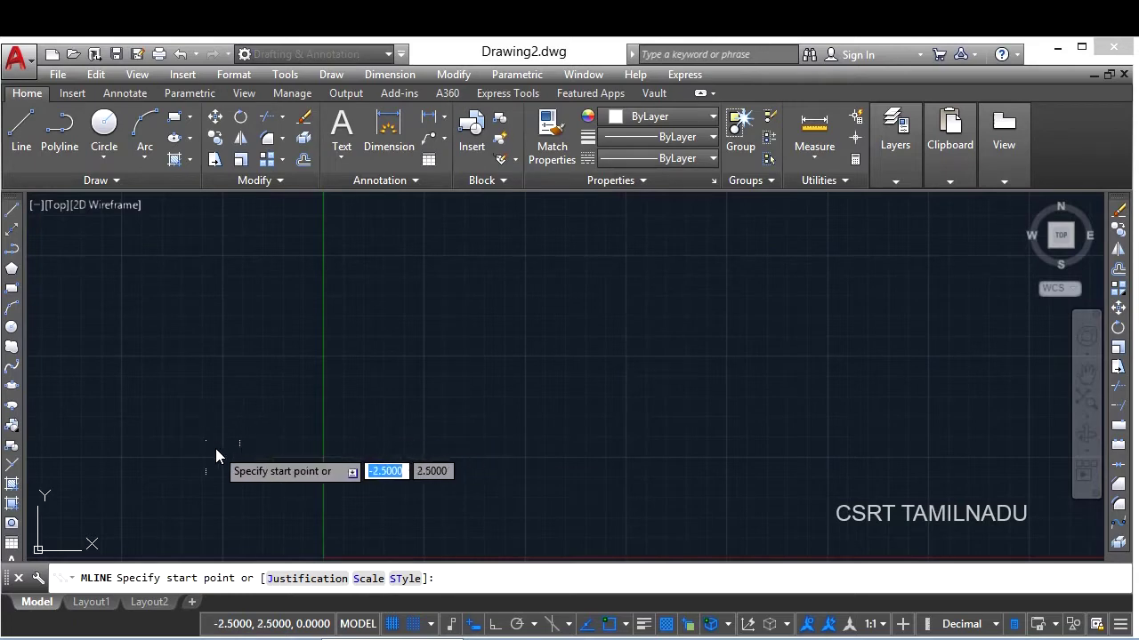
pyautogui.click(223, 458)
pyautogui.click(464, 316)
pyautogui.click(658, 436)
pyautogui.press('Return')
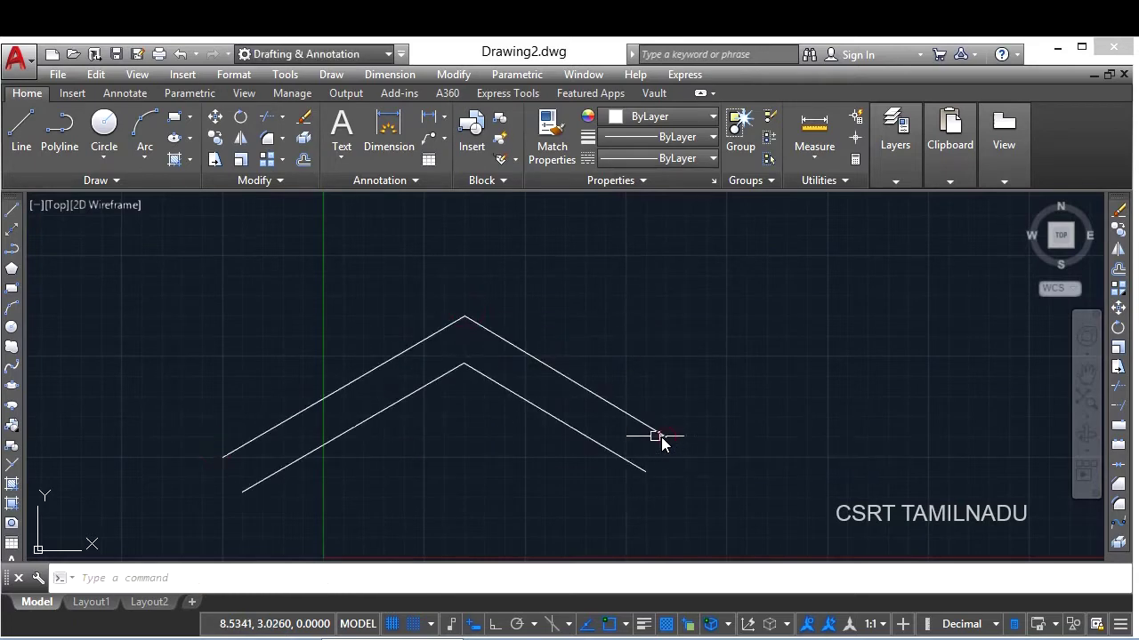
# - Select the trial multiline with a window and delete it, leaving the canvas empty
pyautogui.click(338, 434)
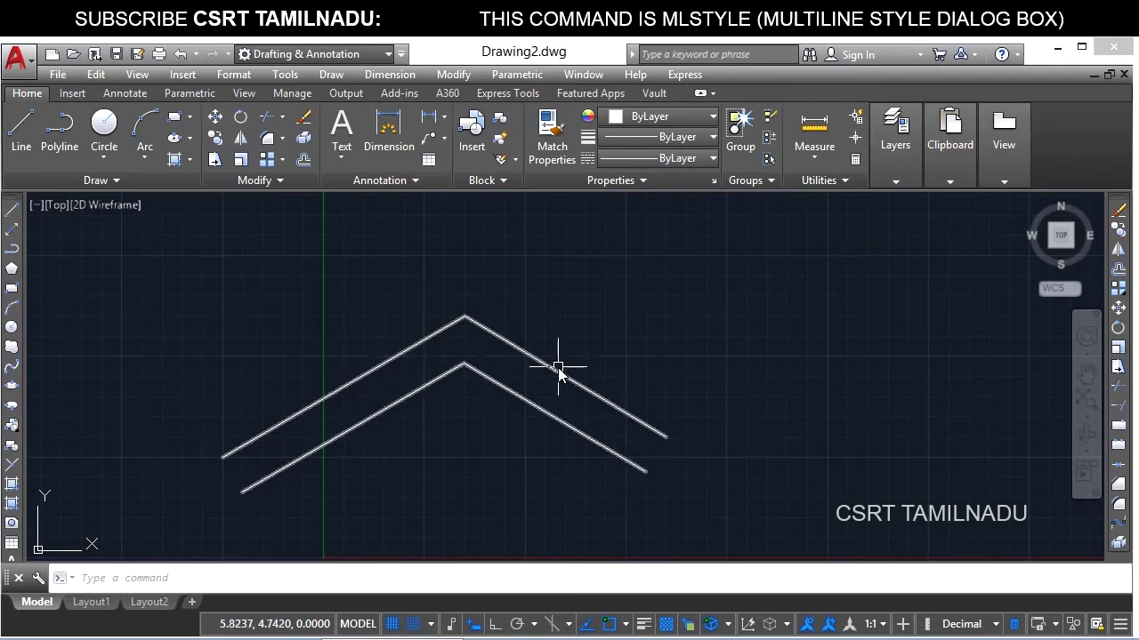
pyautogui.write('M')
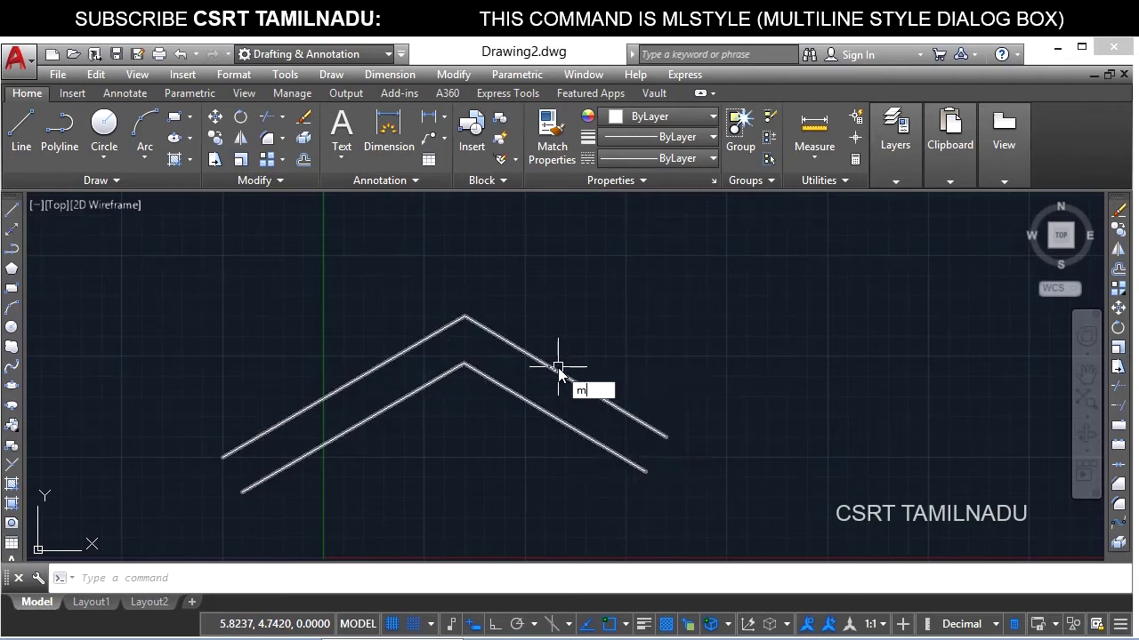
pyautogui.write('L')
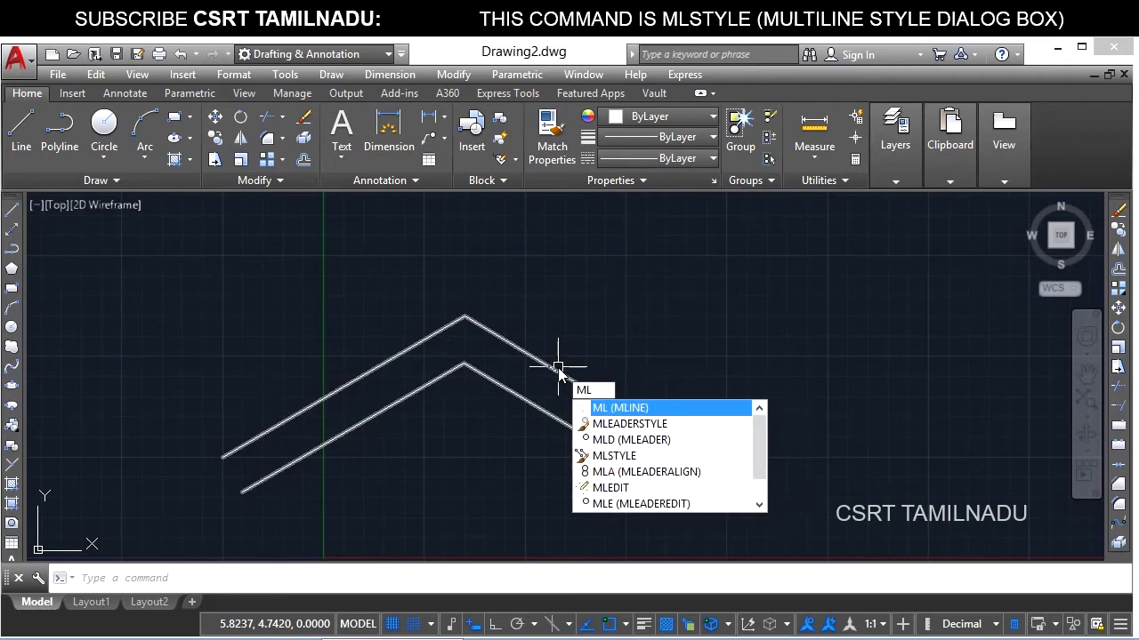
pyautogui.press('Escape')
pyautogui.click(476, 431)
pyautogui.click(413, 332)
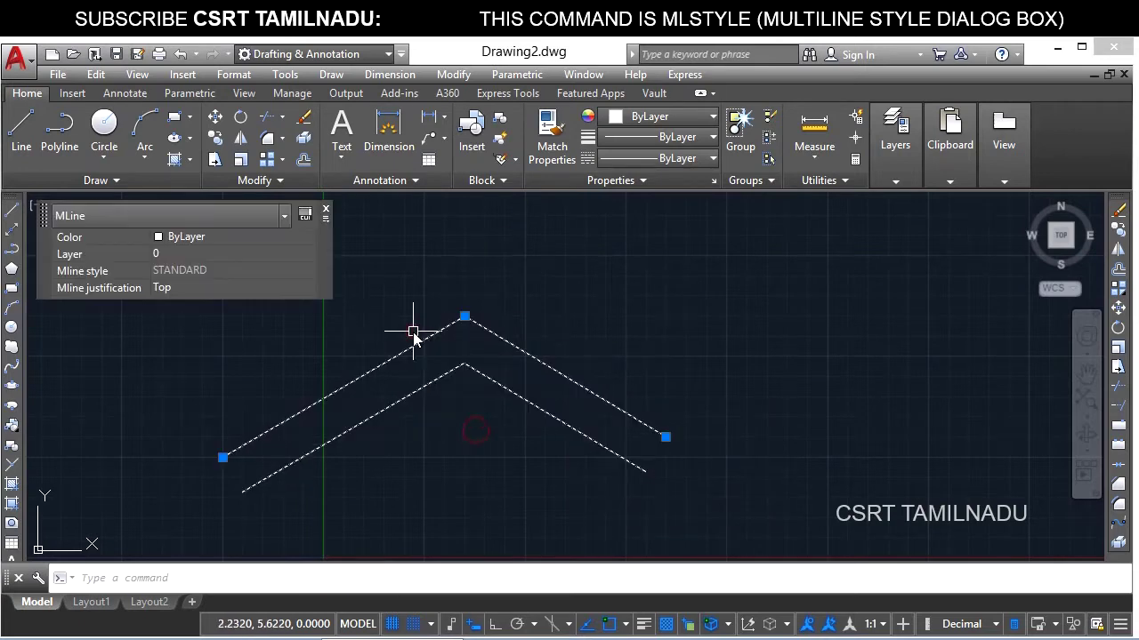
pyautogui.press('Delete')
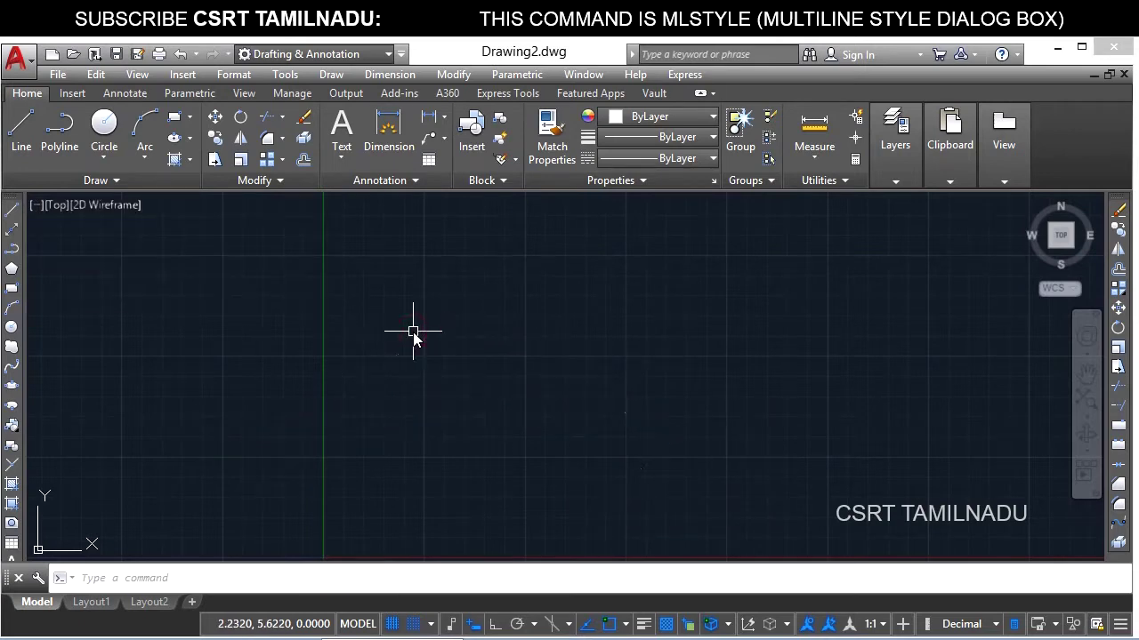
# - Create a new multiline style named 3LINE
pyautogui.write('mls')
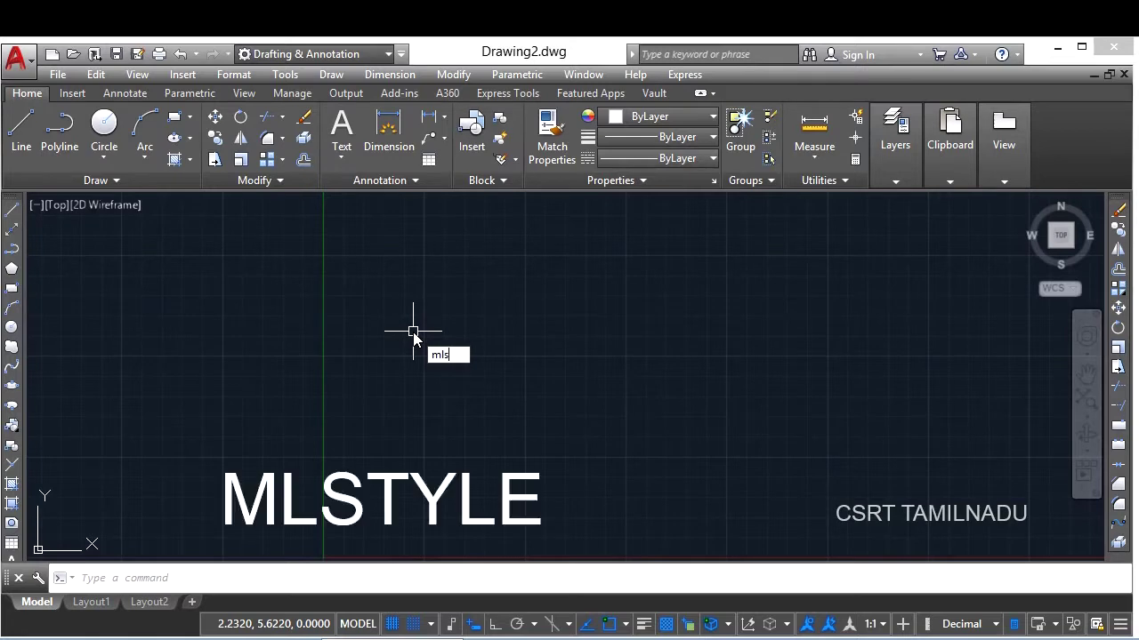
pyautogui.write('le')
pyautogui.press('Return')
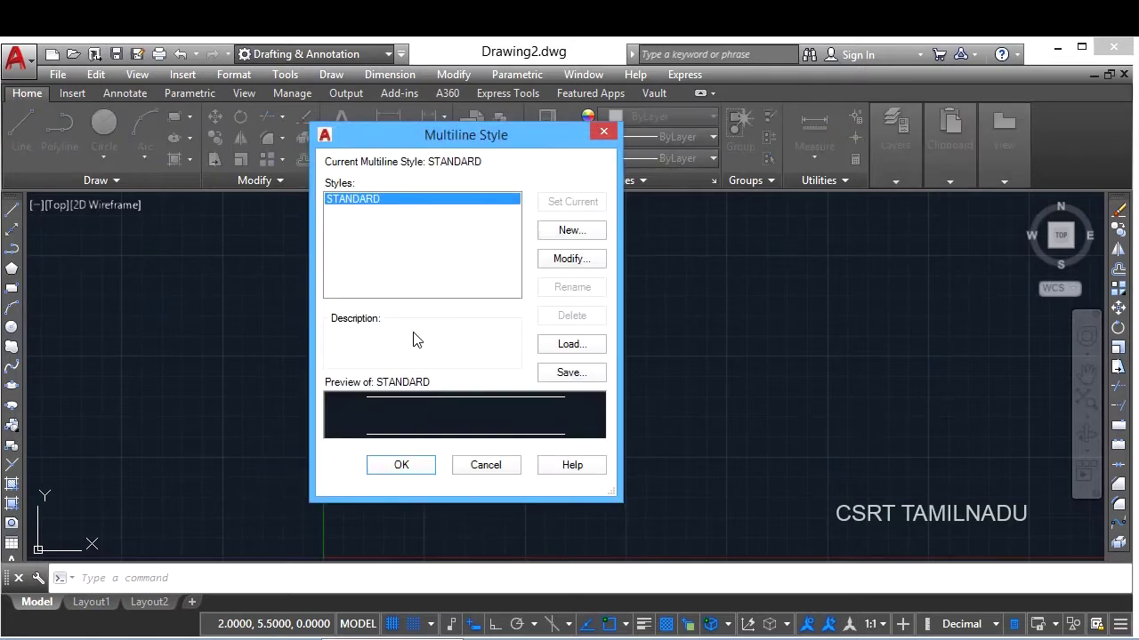
pyautogui.click(233, 74)
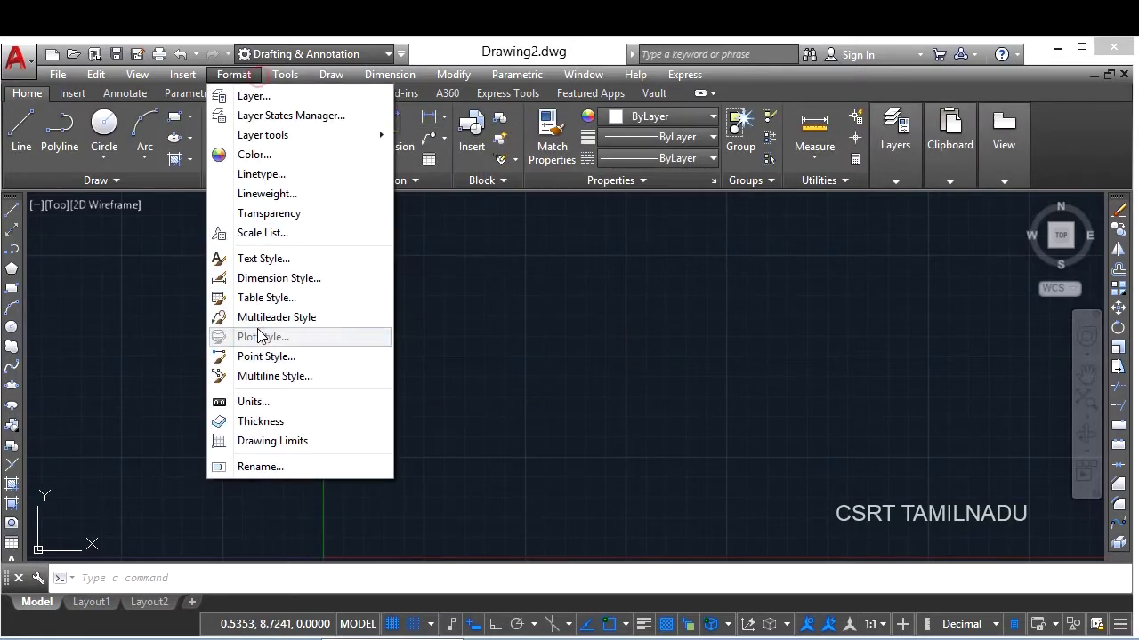
pyautogui.click(281, 376)
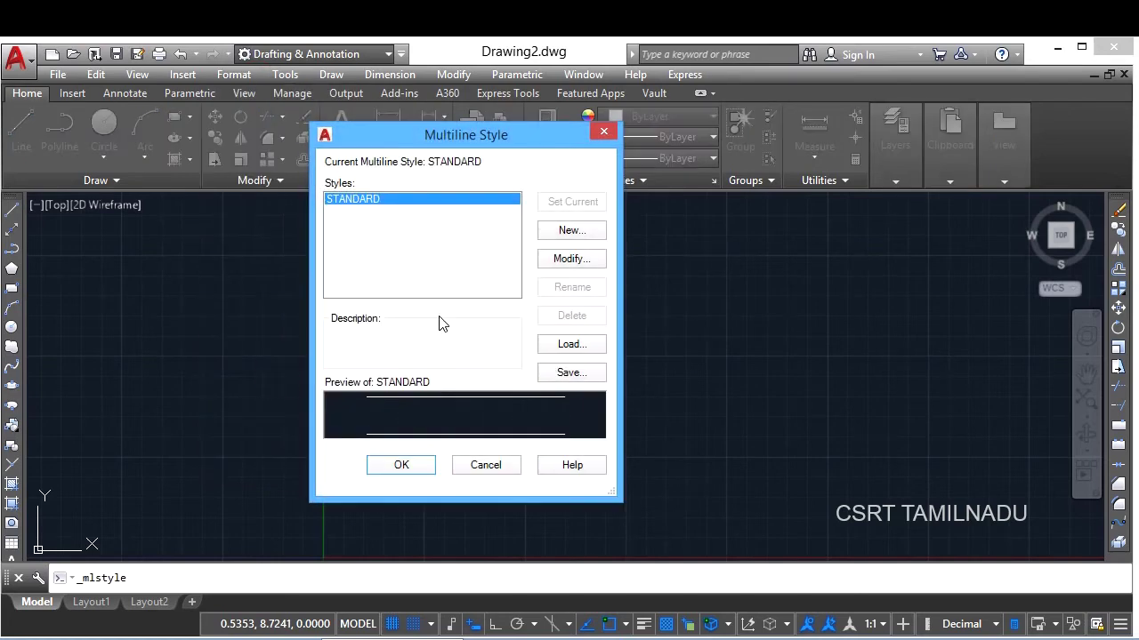
pyautogui.click(572, 232)
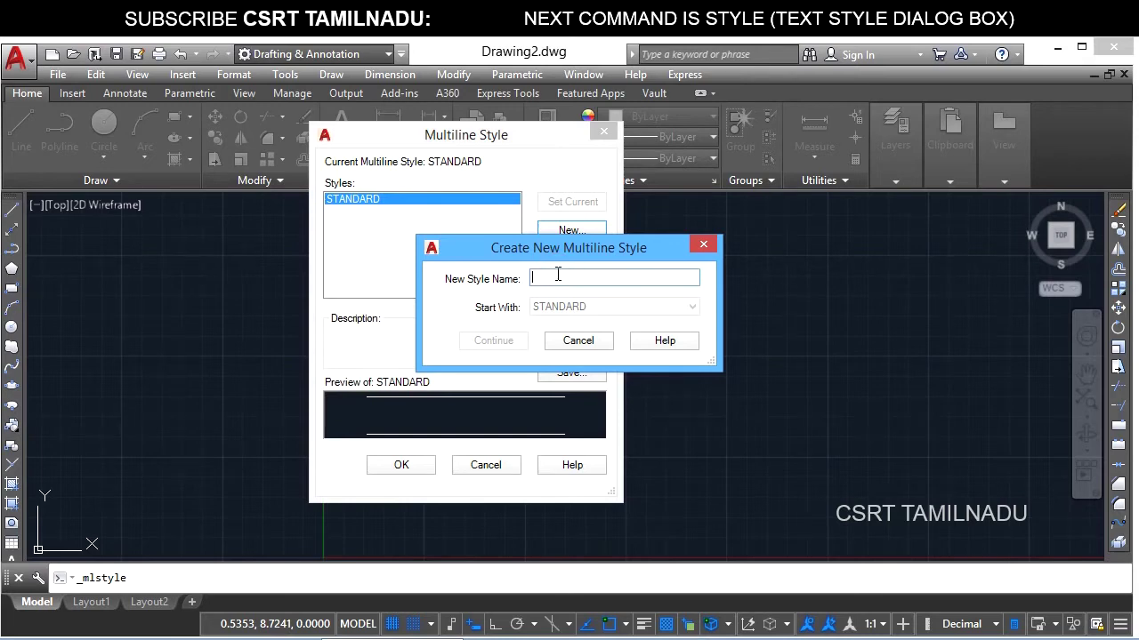
pyautogui.write('3line')
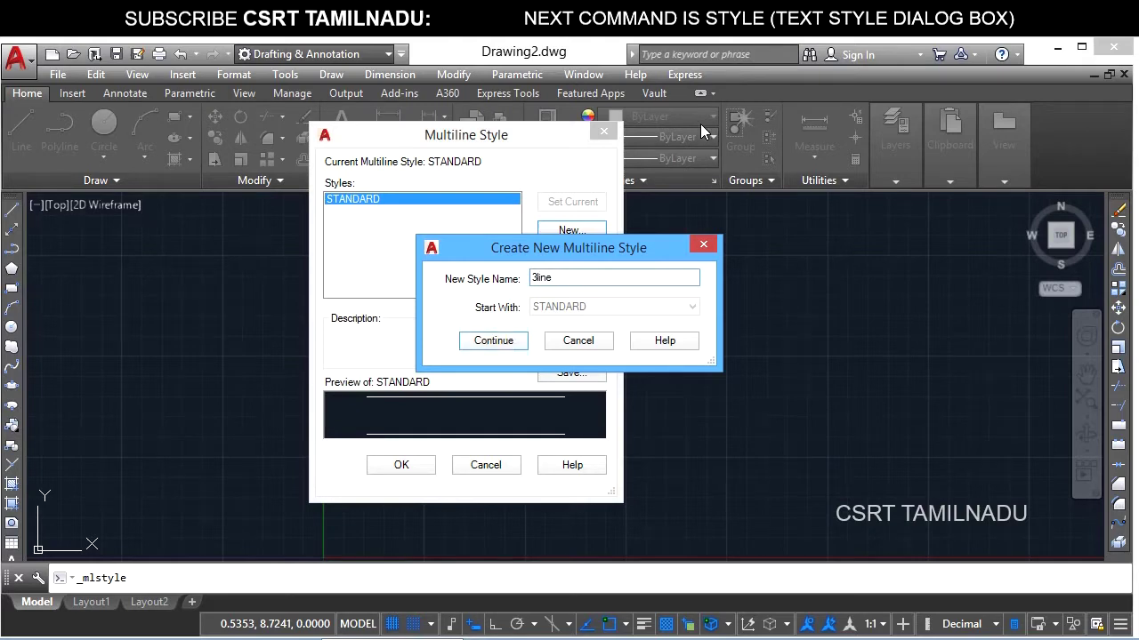
pyautogui.click(494, 341)
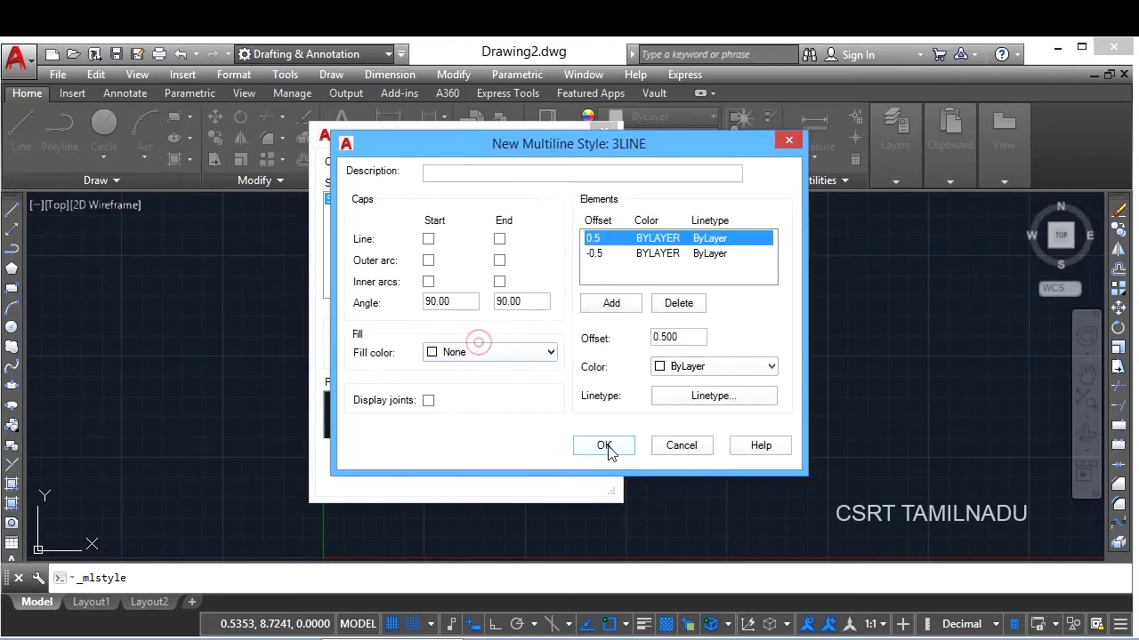
pyautogui.click(605, 448)
# - Create a 4LINE style, make 3LINE current, then restore STANDARD as current
pyautogui.click(580, 235)
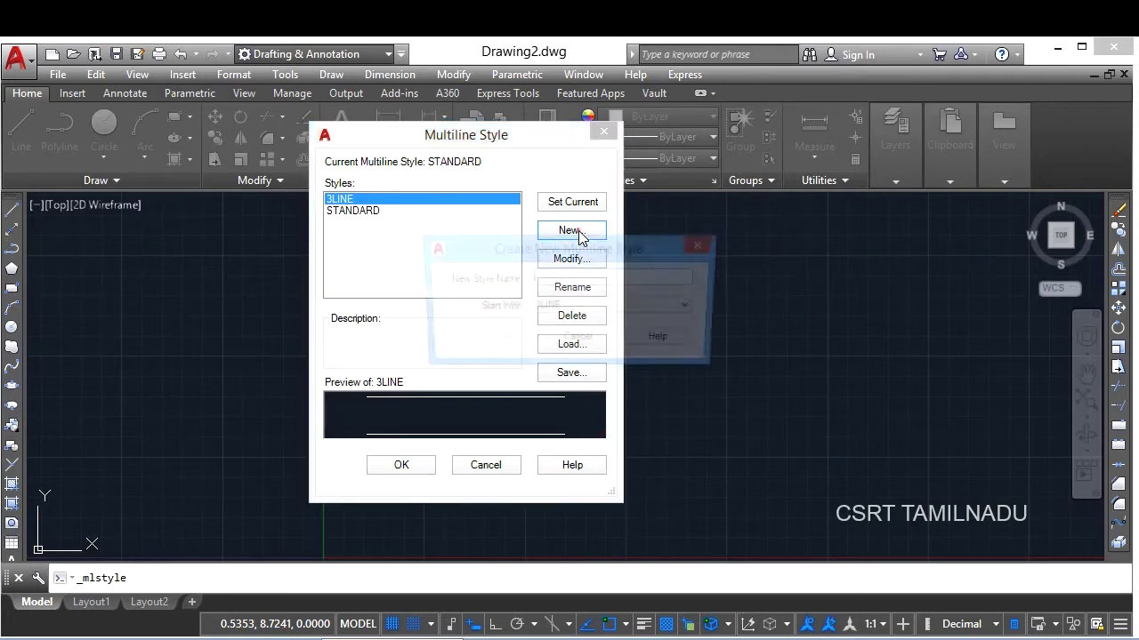
pyautogui.write('4')
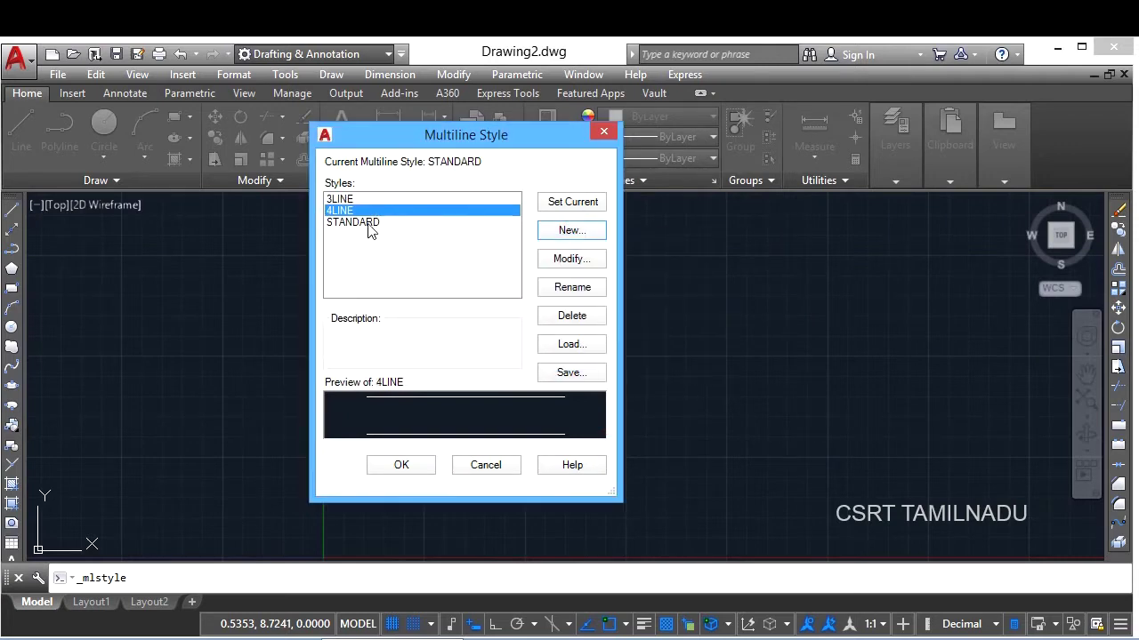
pyautogui.click(368, 224)
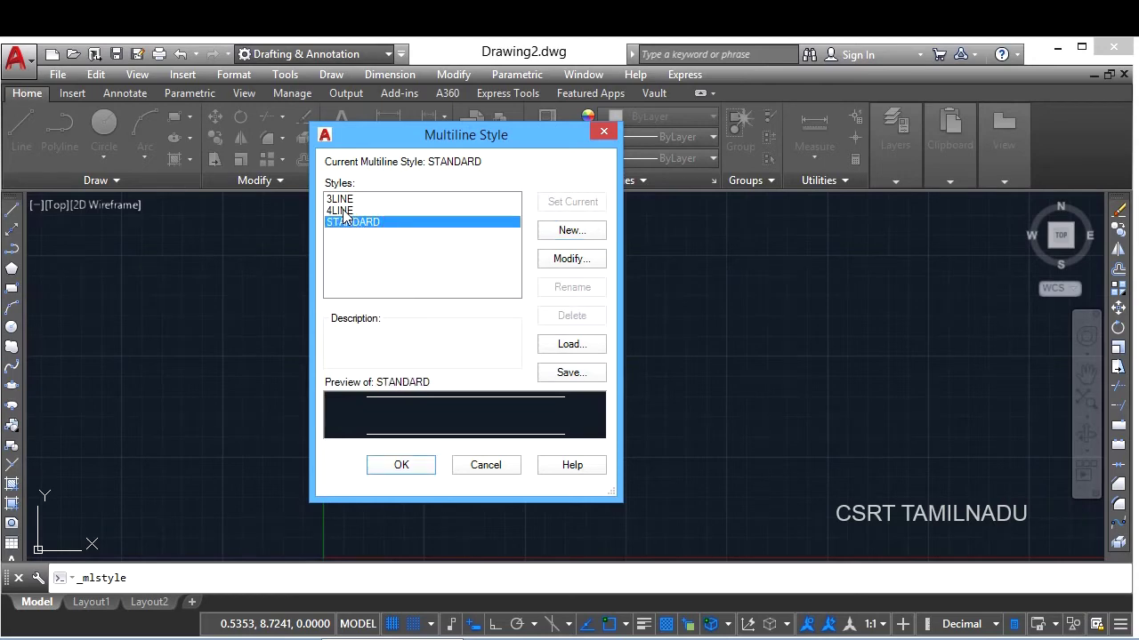
pyautogui.click(343, 212)
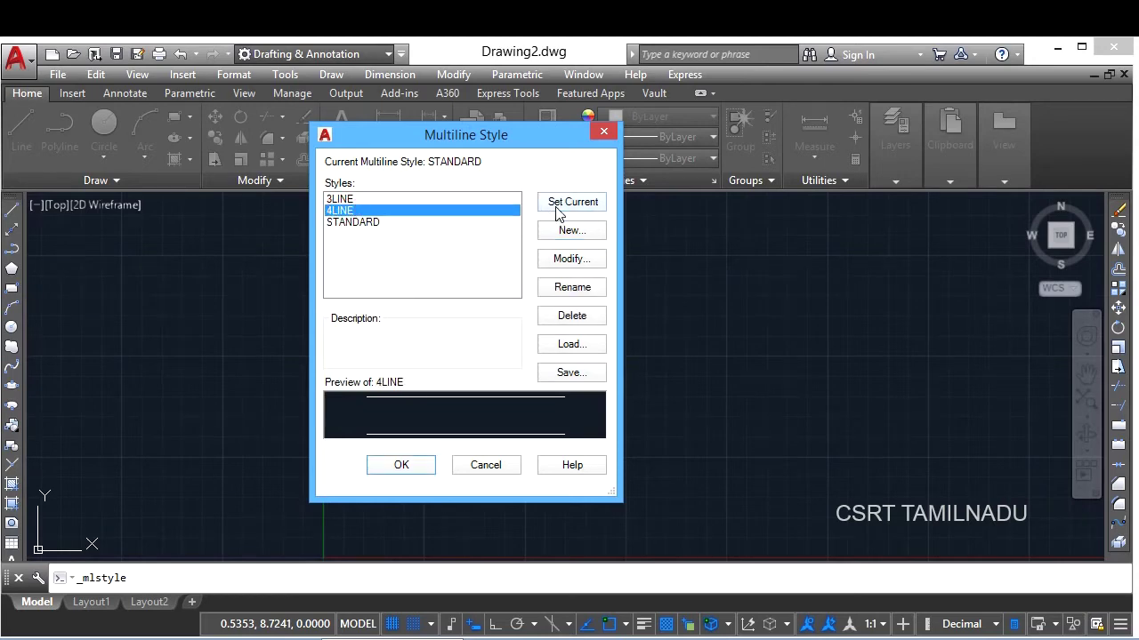
pyautogui.click(341, 200)
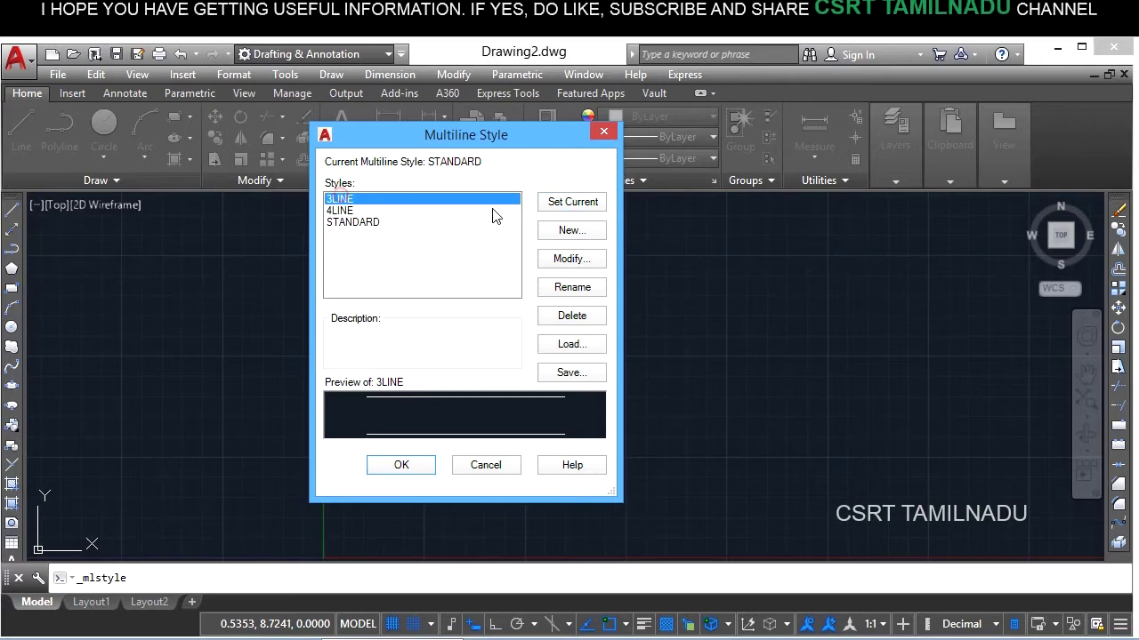
pyautogui.click(546, 205)
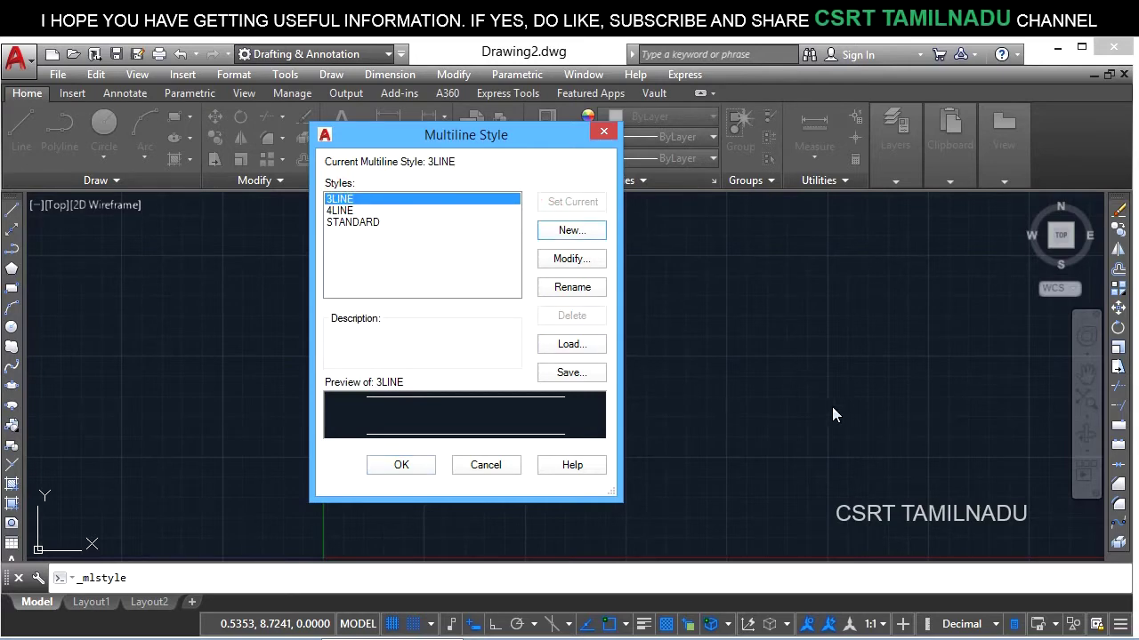
pyautogui.click(357, 227)
pyautogui.click(583, 202)
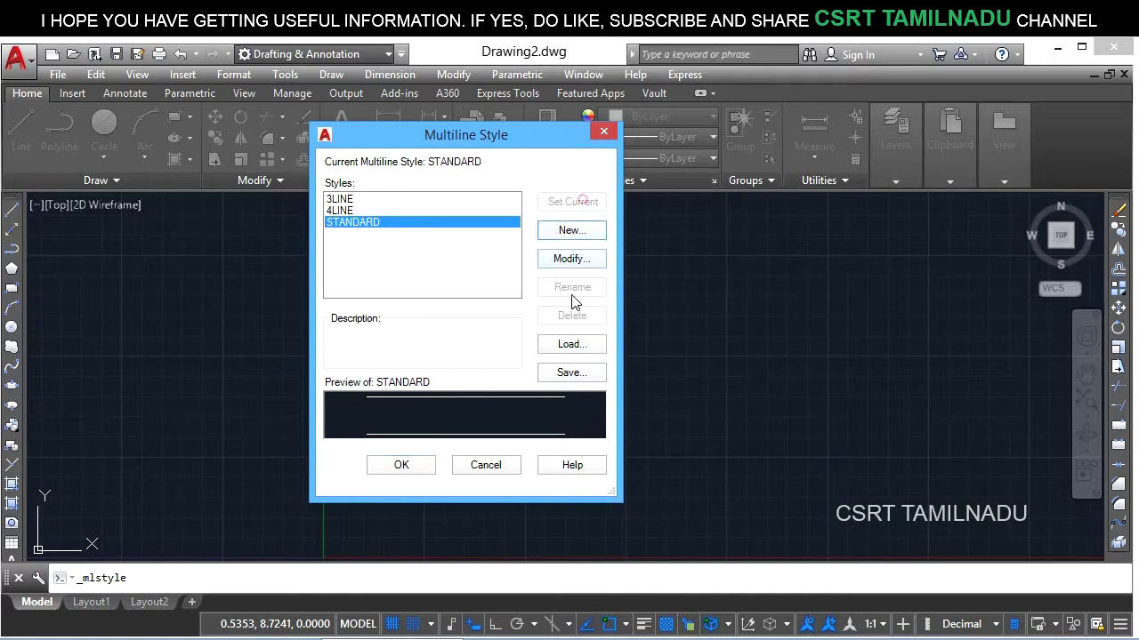
# - Edit the 3LINE style and give it the description 'for mline'
pyautogui.click(350, 200)
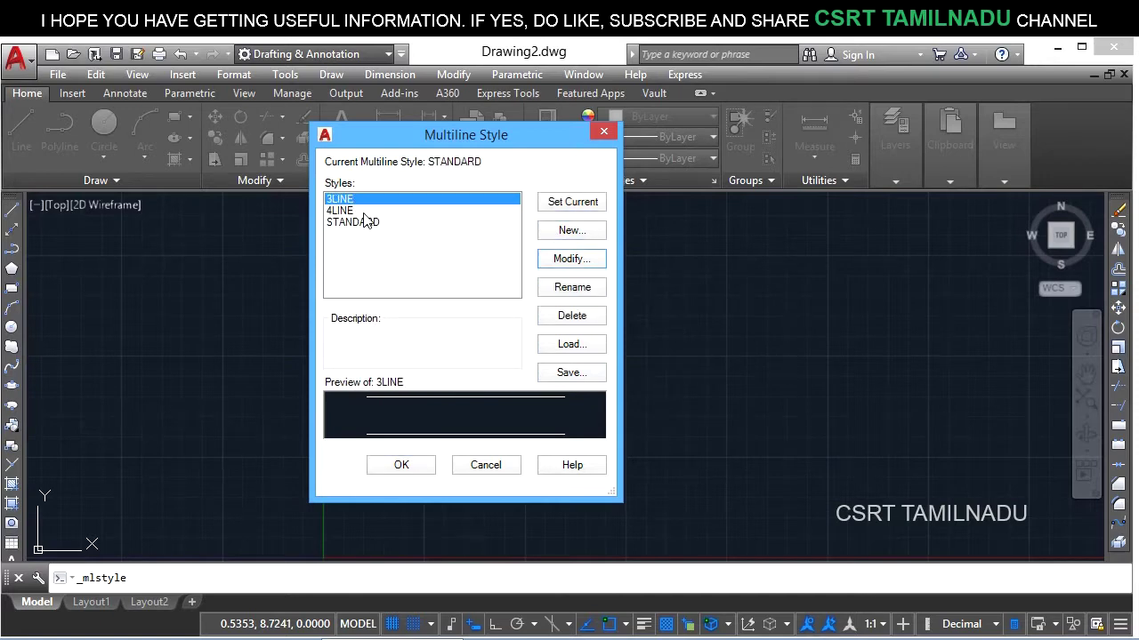
pyautogui.click(573, 261)
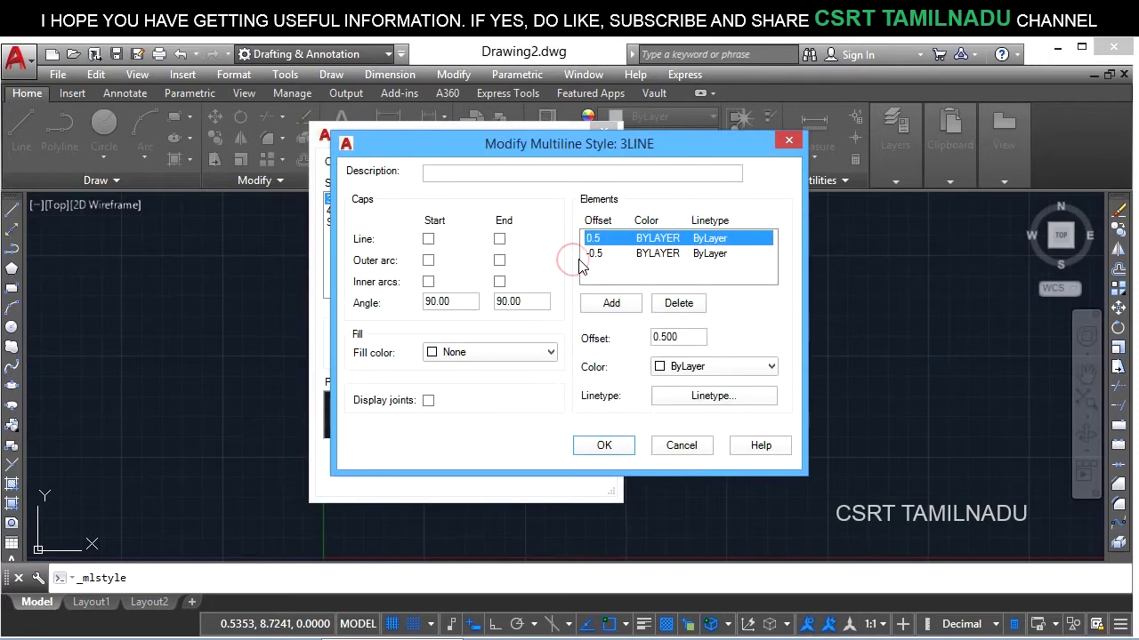
pyautogui.click(509, 171)
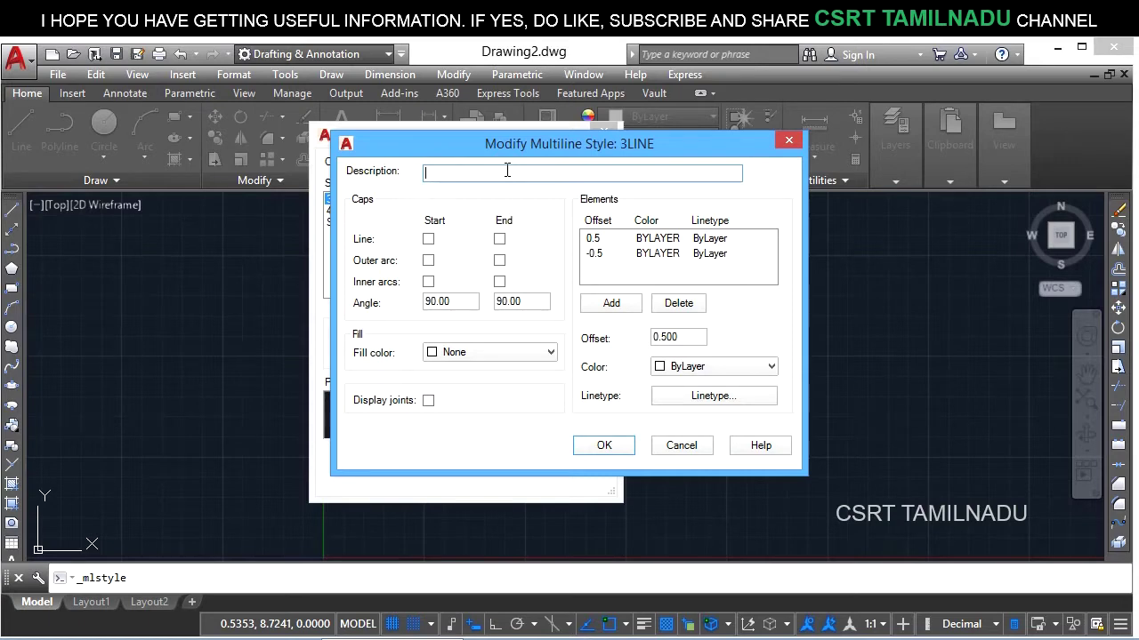
pyautogui.write('for mline')
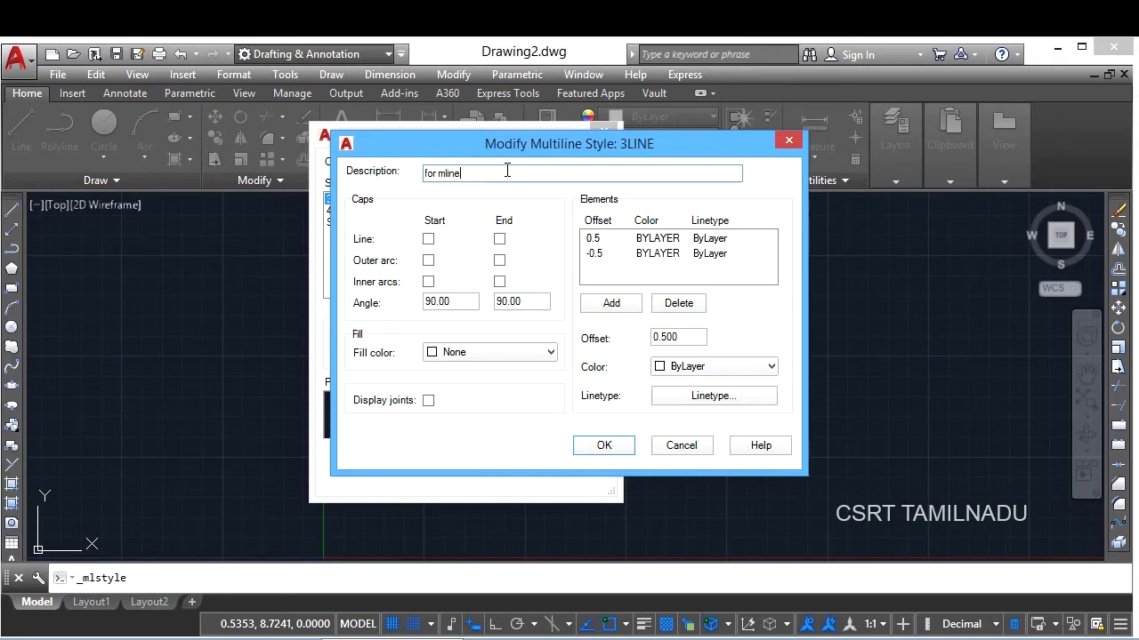
pyautogui.moveTo(483, 204)
pyautogui.mouseDown()
pyautogui.moveTo(544, 162)
pyautogui.moveTo(733, 118)
pyautogui.mouseUp()
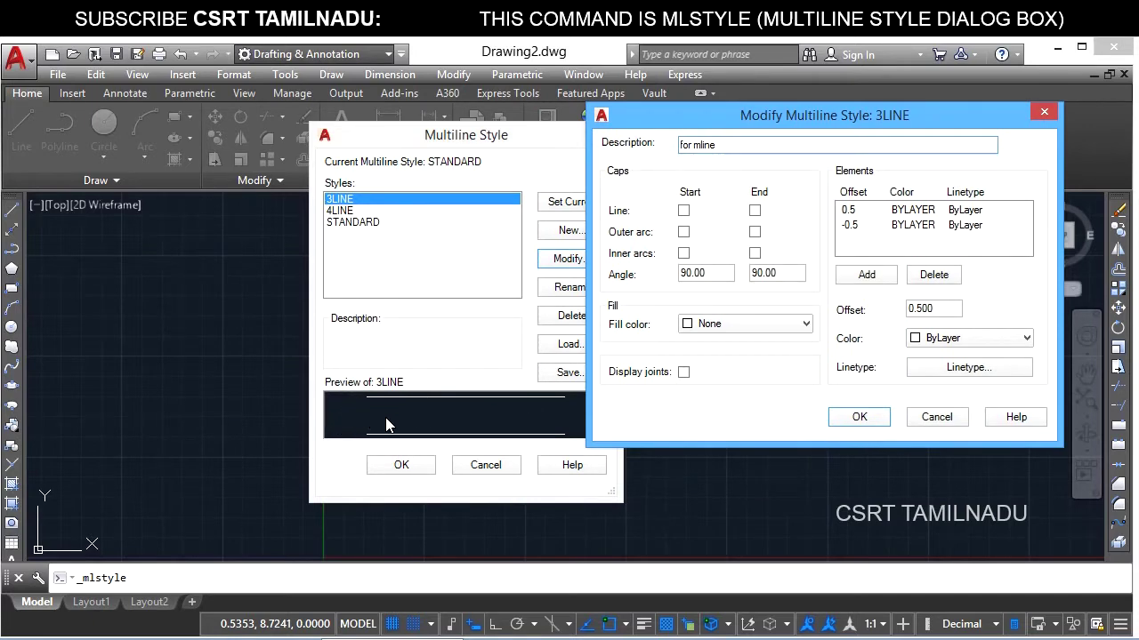
# - Add line caps at both ends at a 50° angle, and make 3LINE current
pyautogui.click(683, 210)
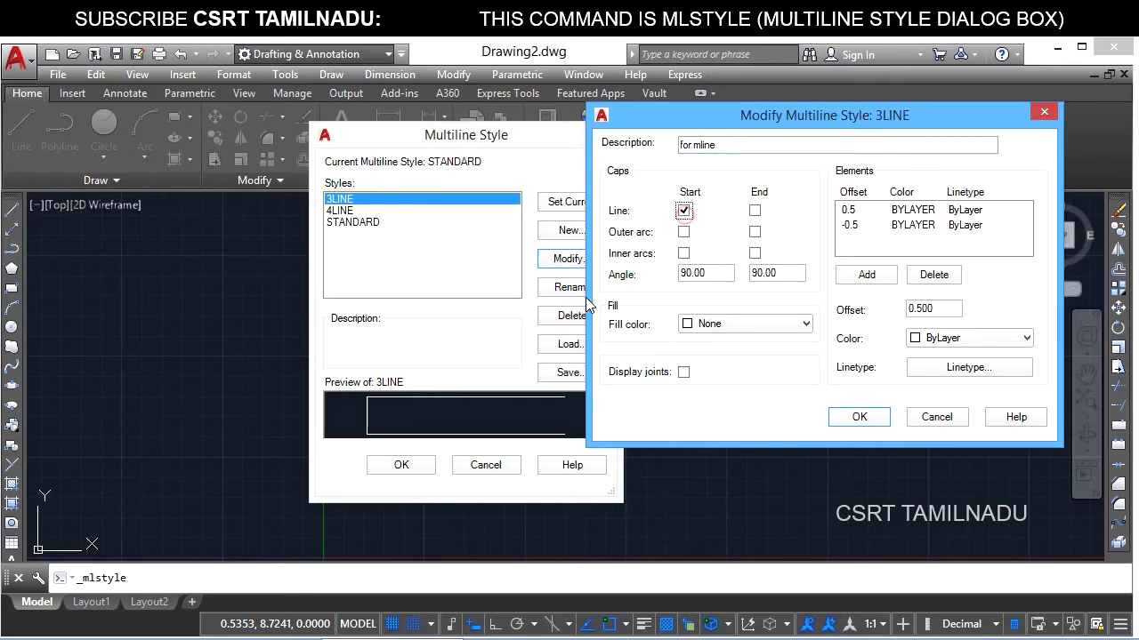
pyautogui.click(754, 214)
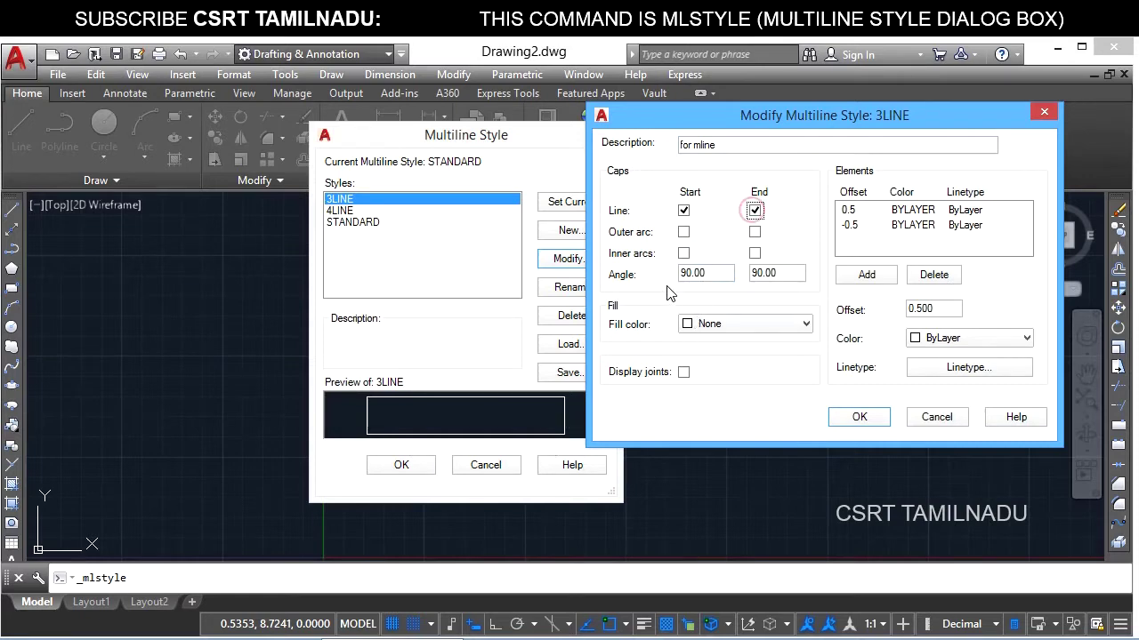
pyautogui.doubleClick(693, 274)
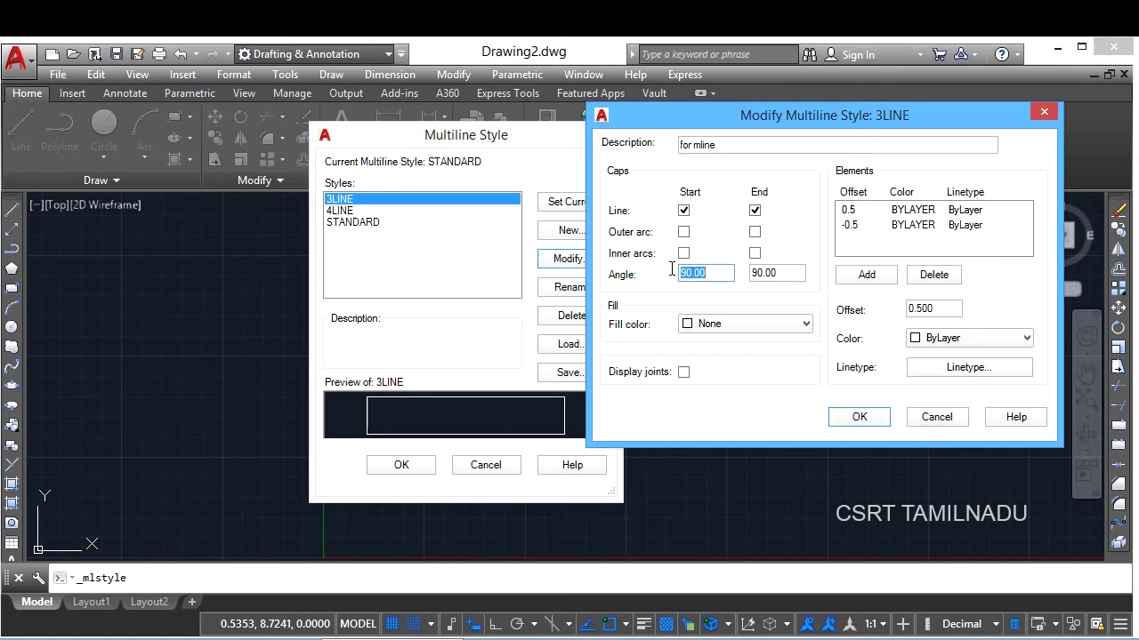
pyautogui.write('50')
pyautogui.press('Tab')
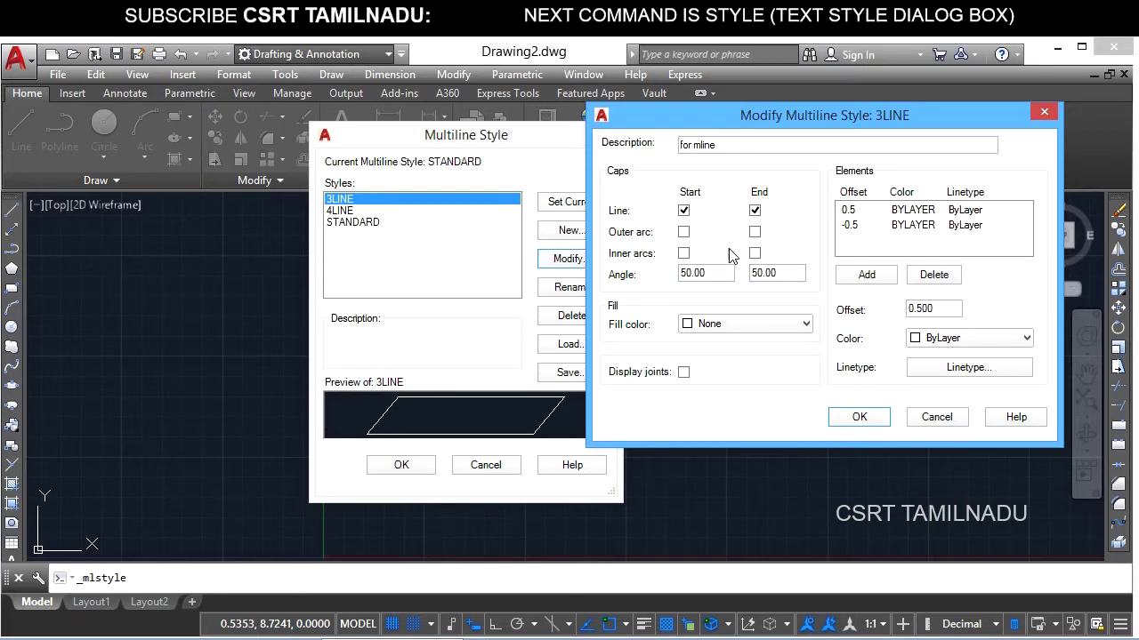
pyautogui.click(860, 418)
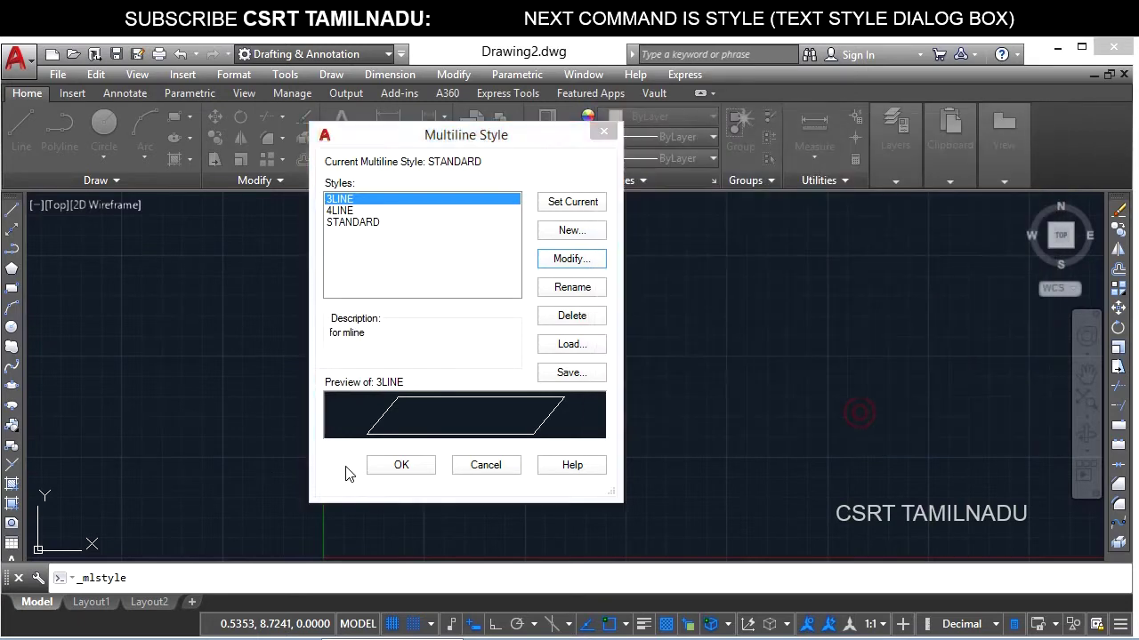
pyautogui.click(589, 204)
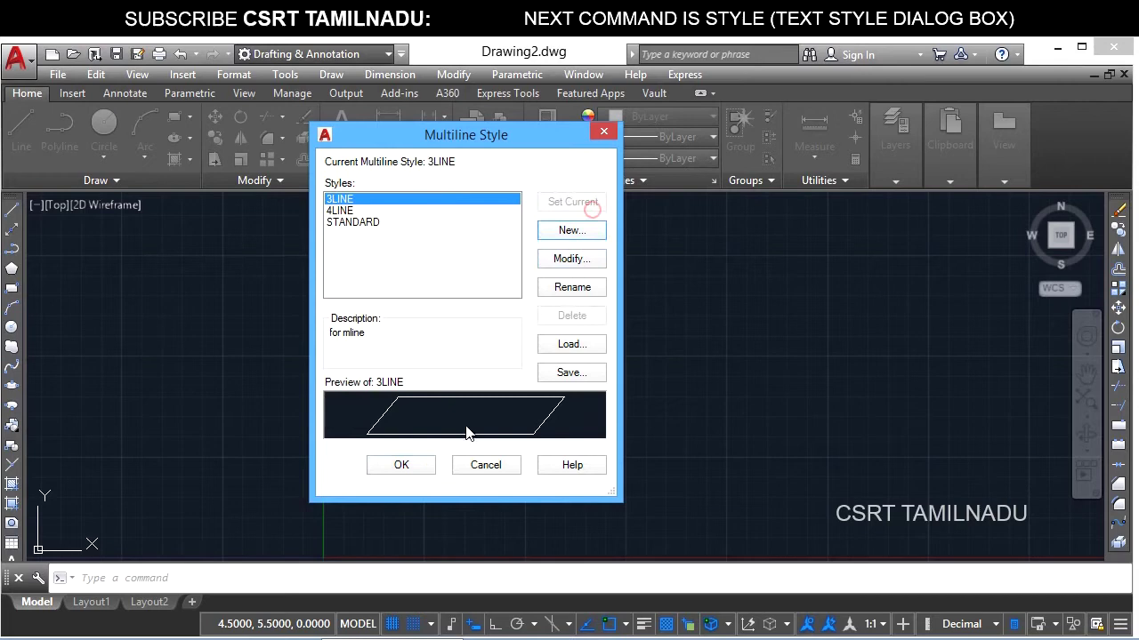
# - Close the style dialog and start a 3LINE multiline at the lower left
pyautogui.click(401, 465)
pyautogui.write('ml')
pyautogui.press('Return')
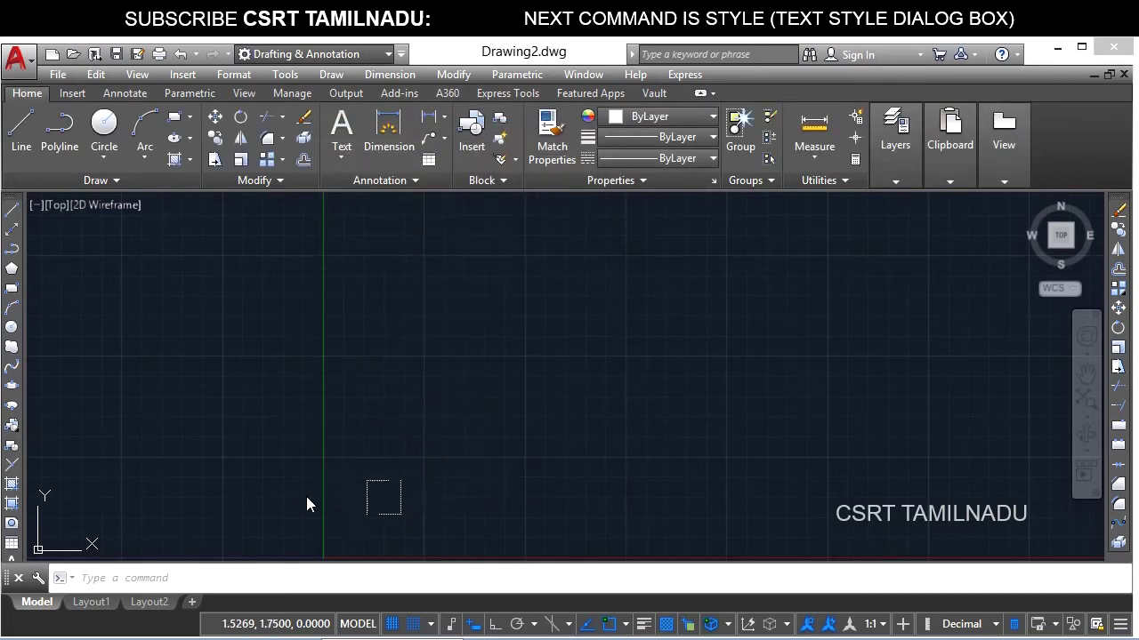
pyautogui.click(147, 472)
# - Continue the multiline through a peak, a bottom valley and an upper-right end point
pyautogui.click(505, 278)
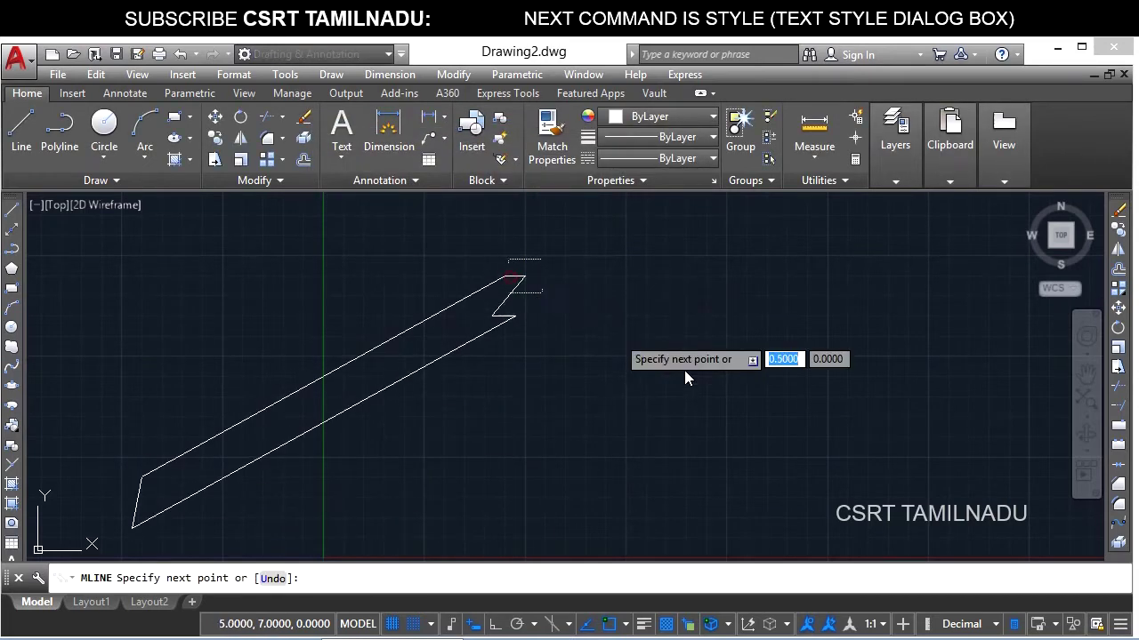
pyautogui.click(765, 478)
pyautogui.click(949, 276)
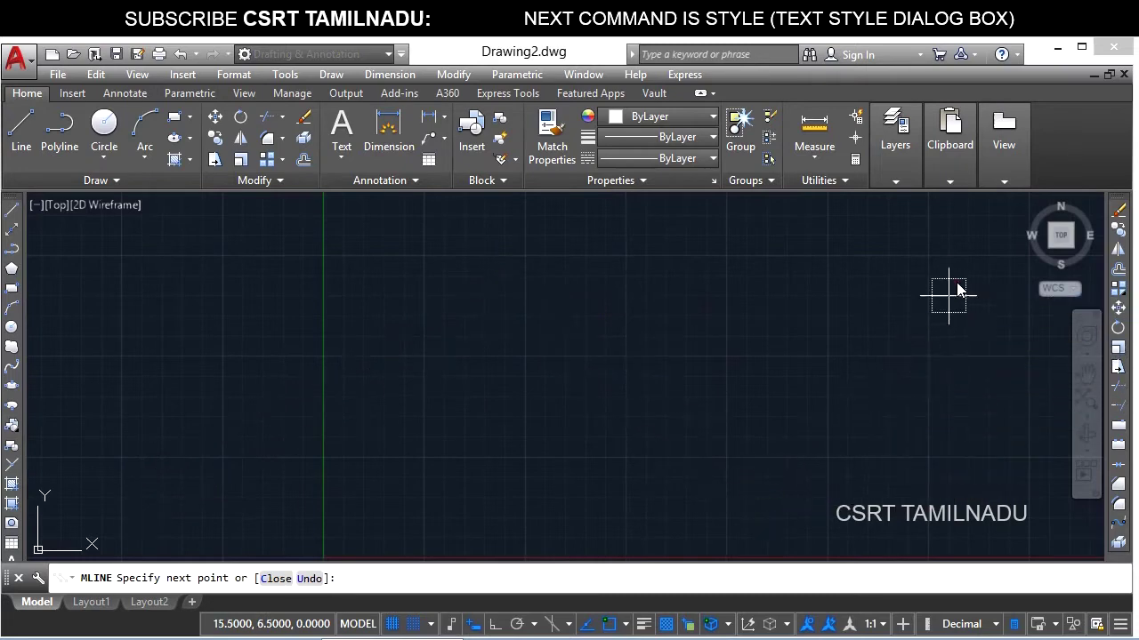
pyautogui.press('Return')
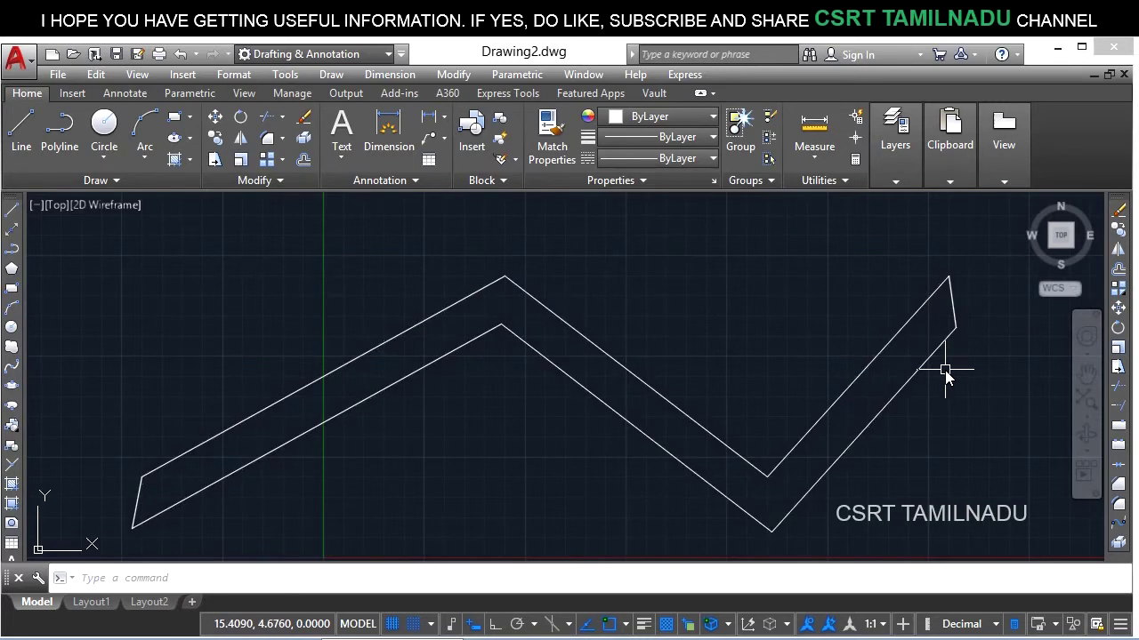
# - Bring up the multiline style settings and dismiss them, twice
pyautogui.write('mls')
pyautogui.press('Return')
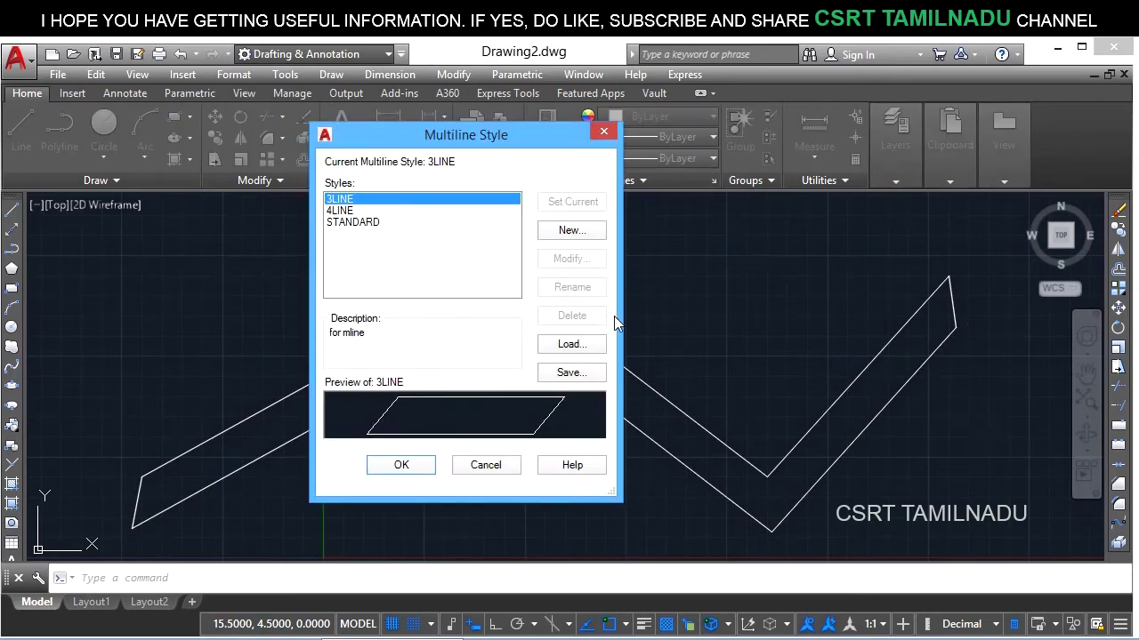
pyautogui.click(489, 478)
pyautogui.press('Return')
pyautogui.click(485, 465)
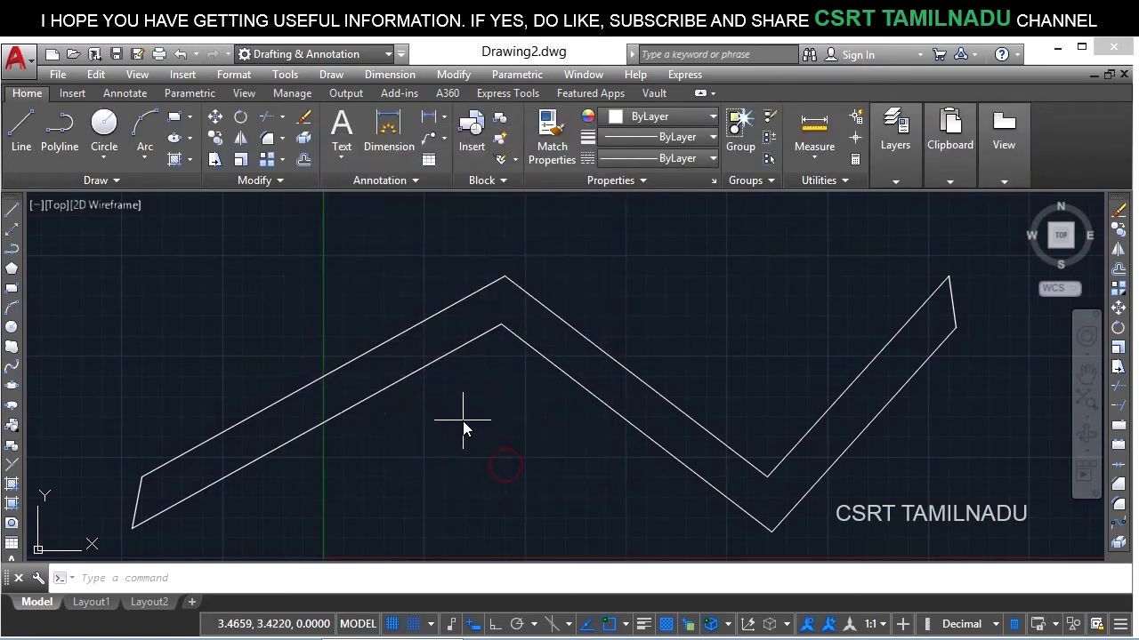
# - Explode the zigzag multiline with X, then reopen the style list with MLSTYLE
pyautogui.moveTo(465, 422); pyautogui.dragTo(334, 322)
pyautogui.write('x')
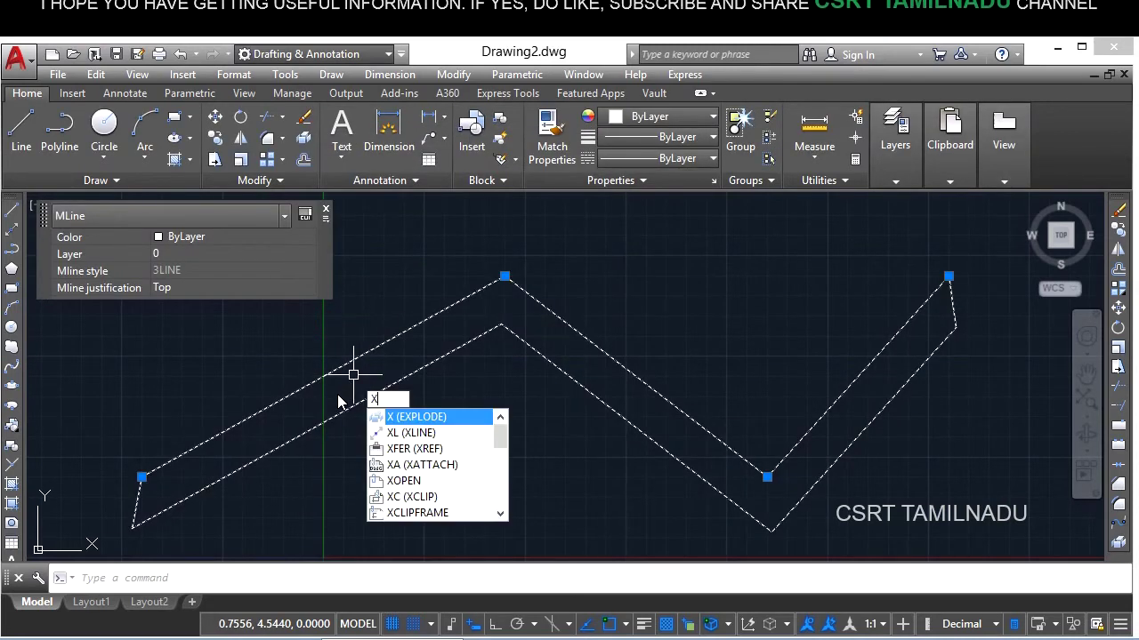
pyautogui.press('Return')
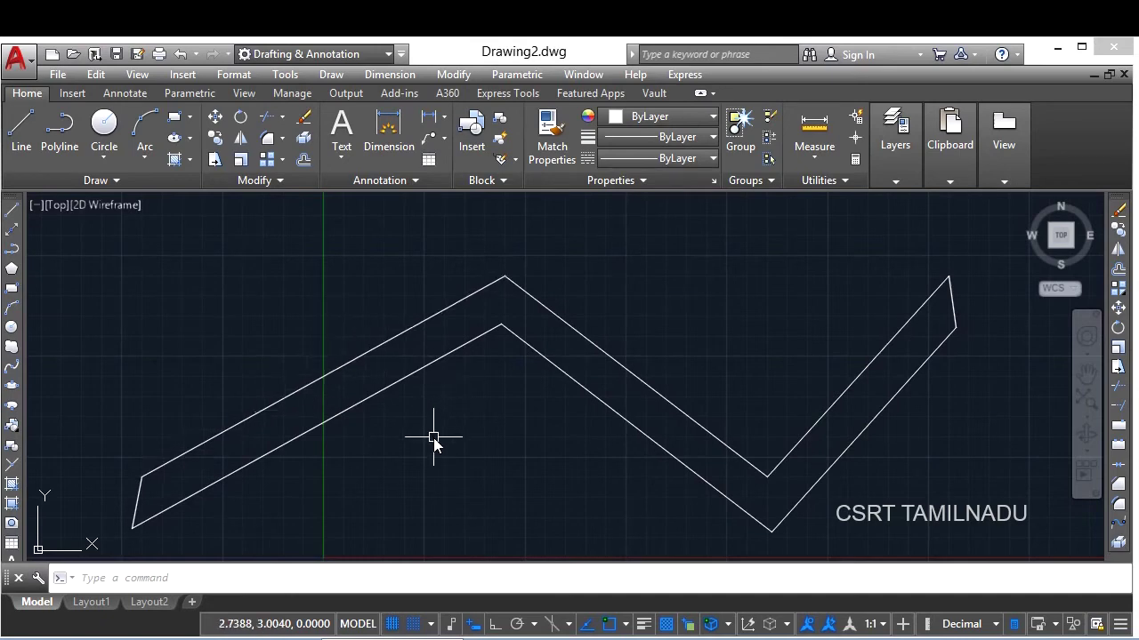
pyautogui.write('mlstyle')
pyautogui.press('Return')
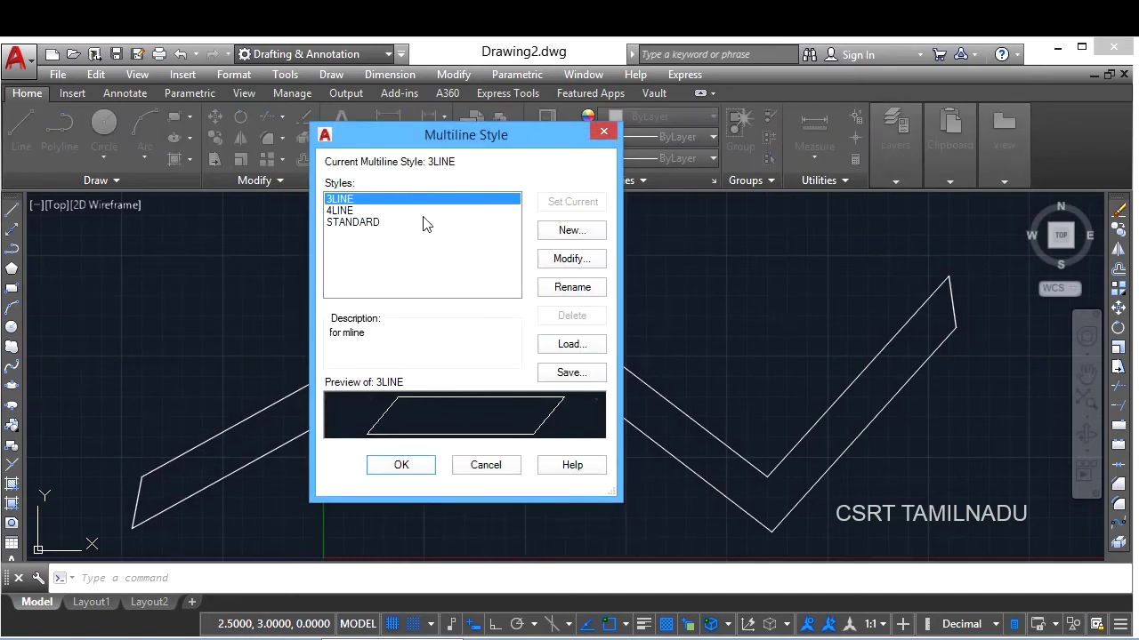
# - Modify the 3LINE style and add two new elements at offset 0
pyautogui.click(560, 260)
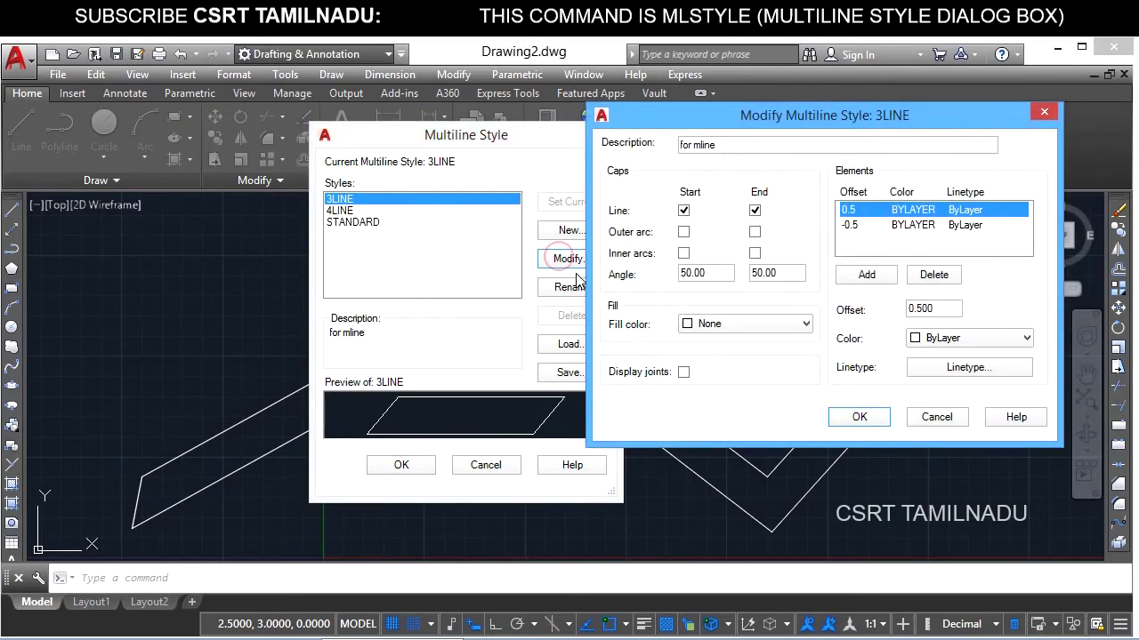
pyautogui.click(754, 231)
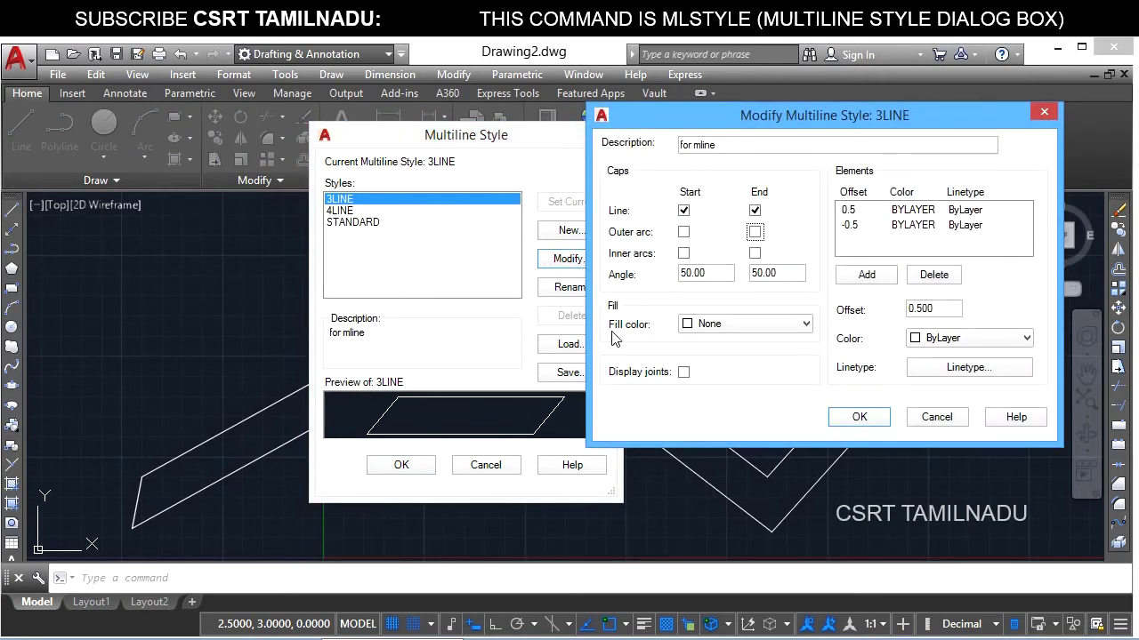
pyautogui.click(861, 276)
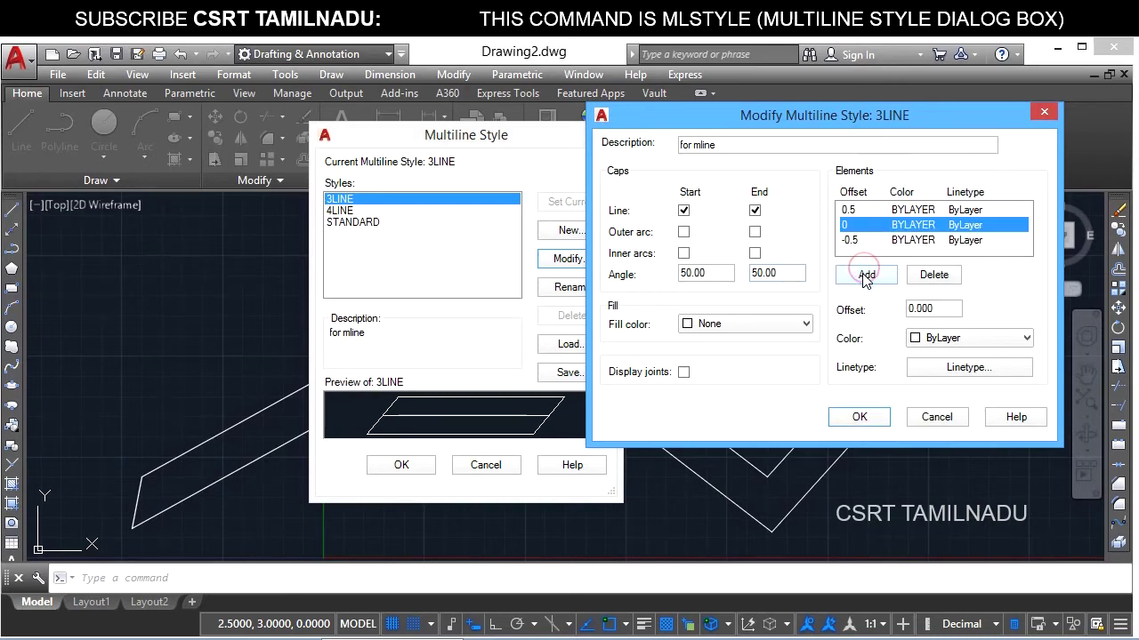
pyautogui.click(864, 276)
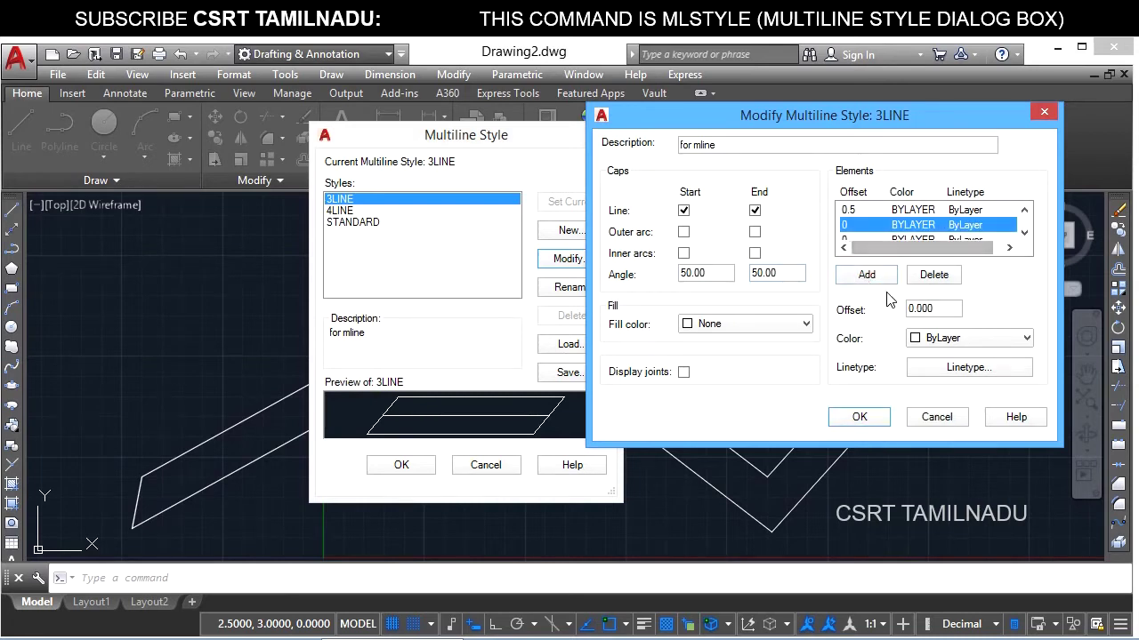
pyautogui.click(854, 238)
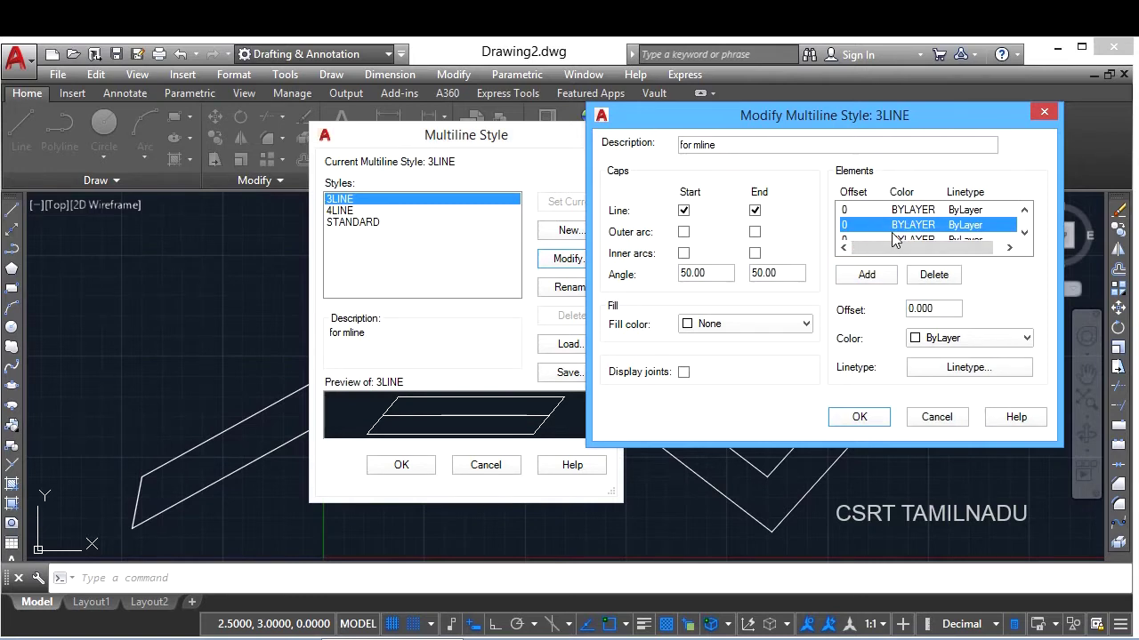
# - Change one offset-0 element to offset 1 and colour it red
pyautogui.click(843, 210)
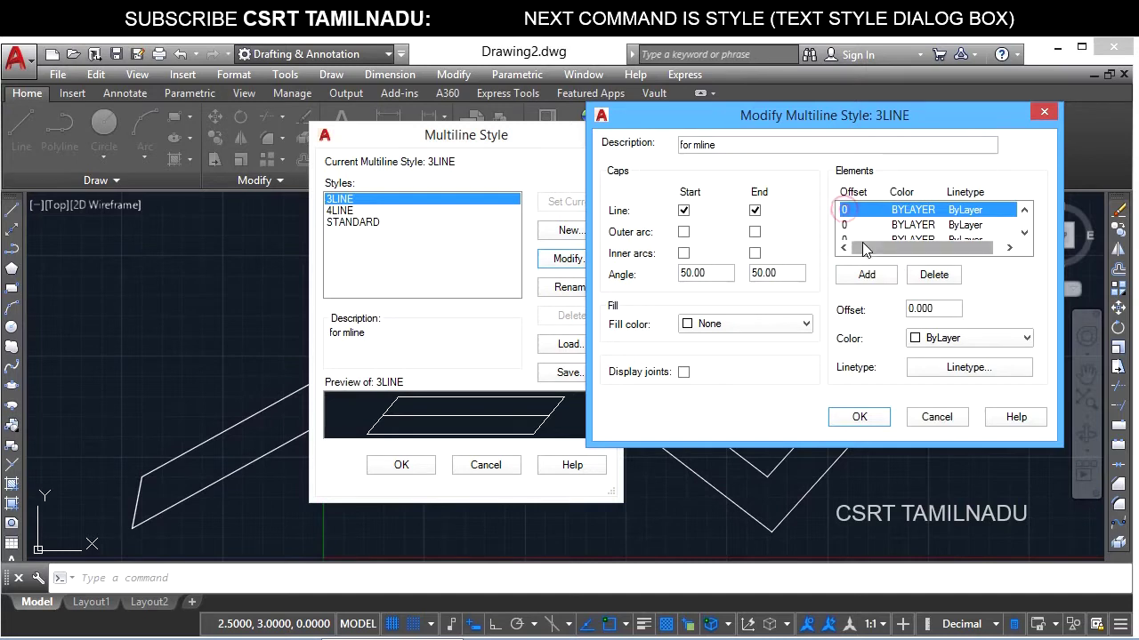
pyautogui.click(867, 224)
pyautogui.doubleClick(936, 308)
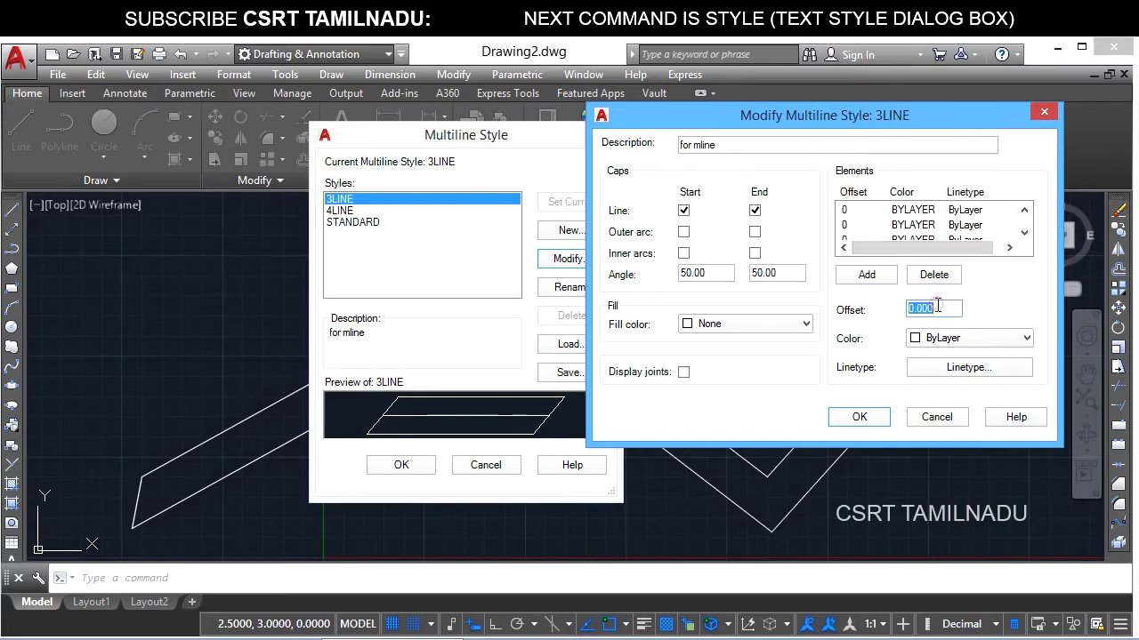
pyautogui.write('1')
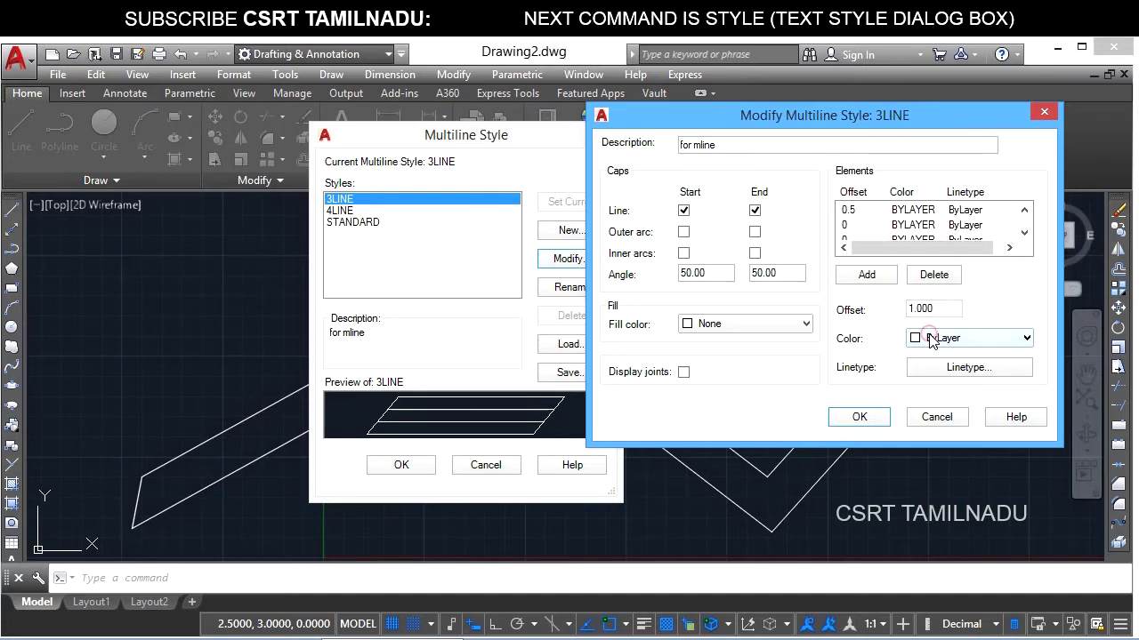
pyautogui.click(931, 340)
pyautogui.click(921, 386)
pyautogui.click(940, 368)
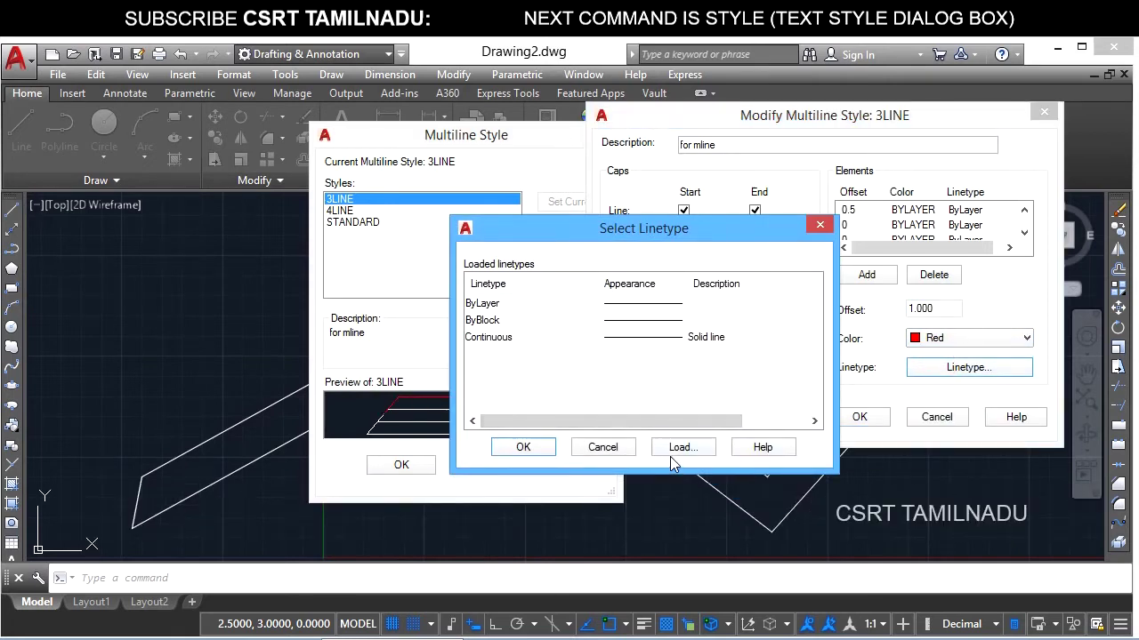
# - Load ACAD_ISO02W100 from acad.lin and assign it to the red offset-1 element
pyautogui.click(672, 455)
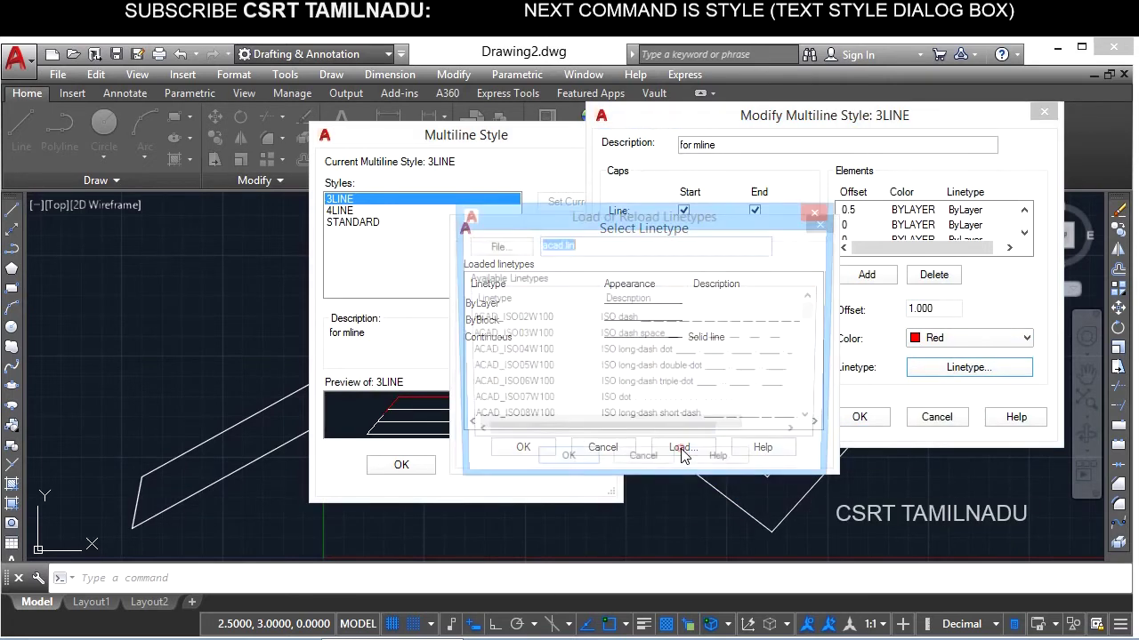
pyautogui.click(569, 465)
pyautogui.click(623, 338)
pyautogui.click(523, 447)
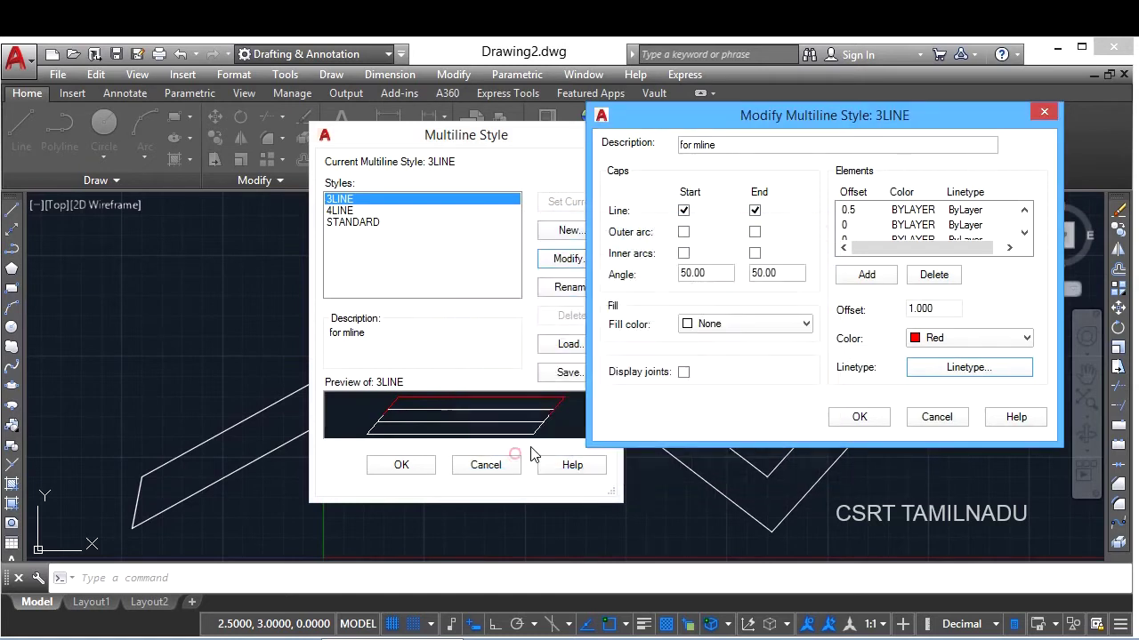
# - Select the red offset-1 element, then the offset-0 element in the elements list
pyautogui.click(1024, 215)
pyautogui.click(919, 211)
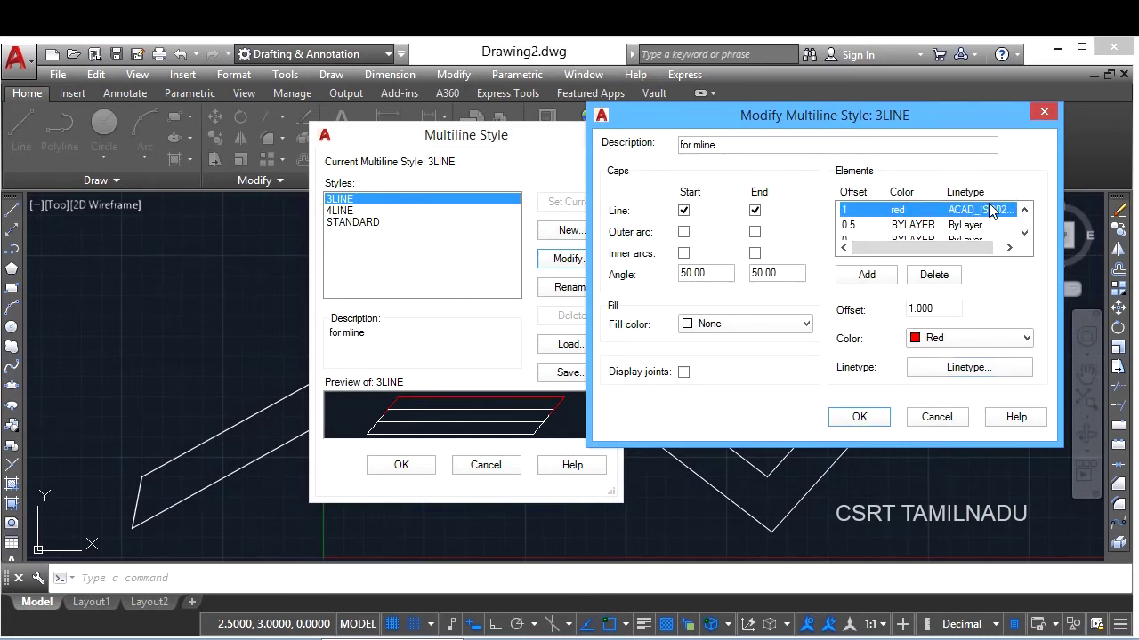
pyautogui.click(1023, 232)
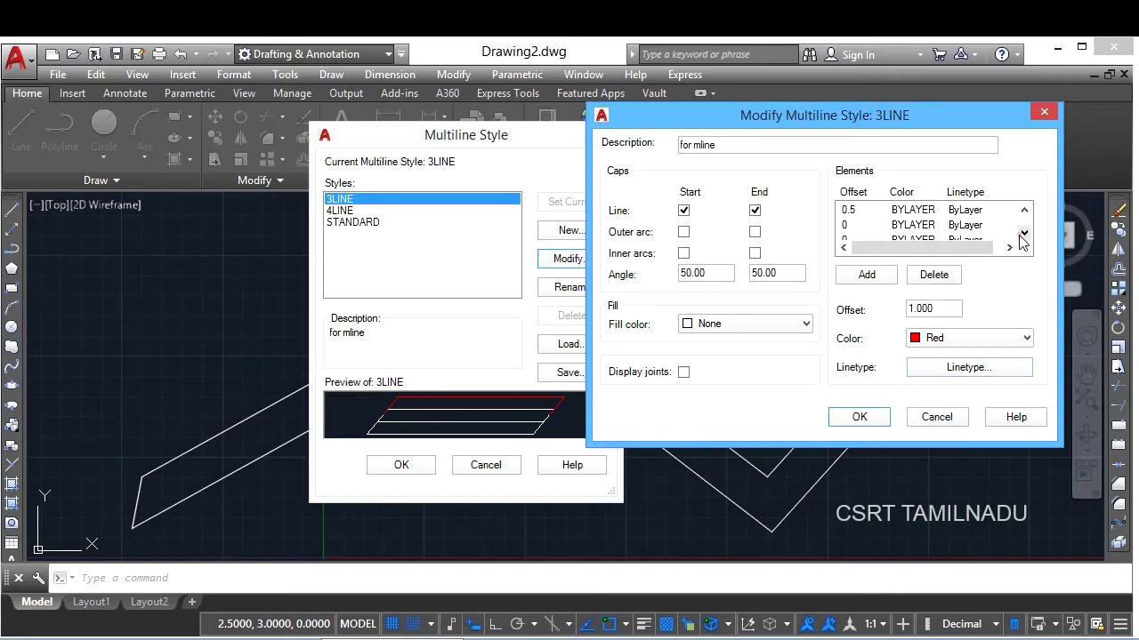
pyautogui.click(1024, 232)
pyautogui.click(883, 211)
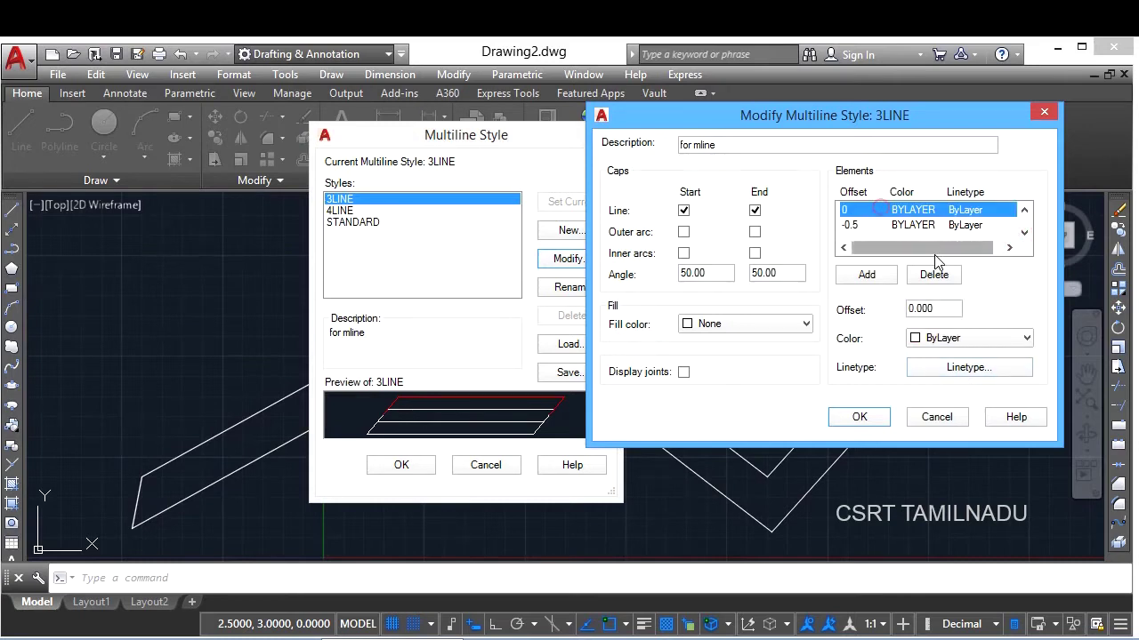
# - Colour the -1 offset element green and give it the newly loaded HOT_WATER_SUPPLY linetype
pyautogui.doubleClick(938, 309)
pyautogui.write('-1')
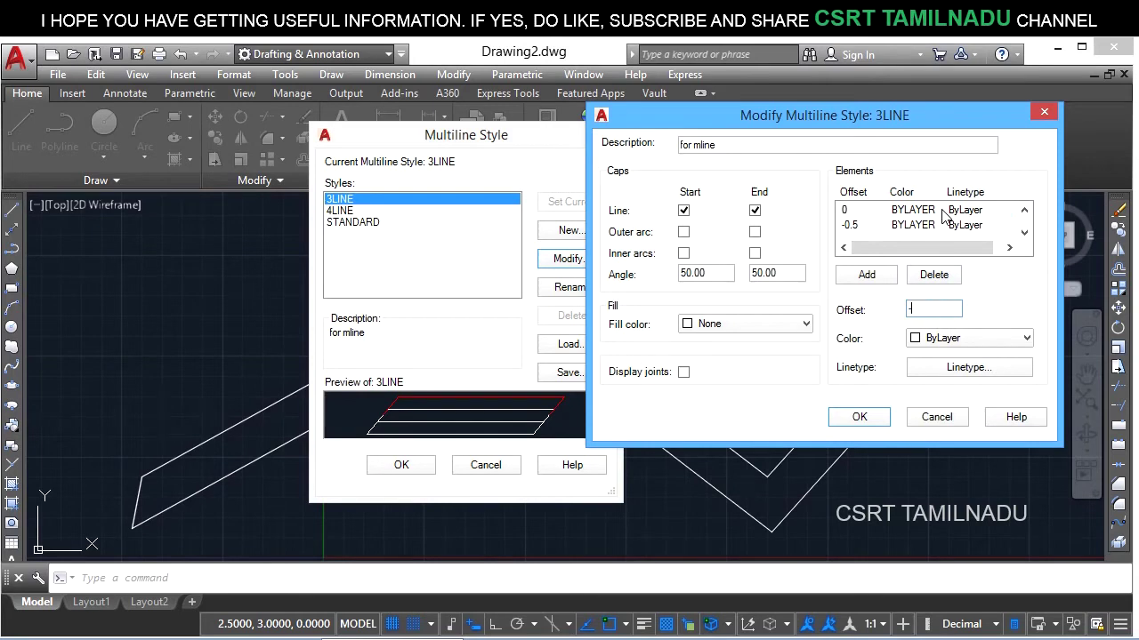
pyautogui.click(945, 338)
pyautogui.click(937, 411)
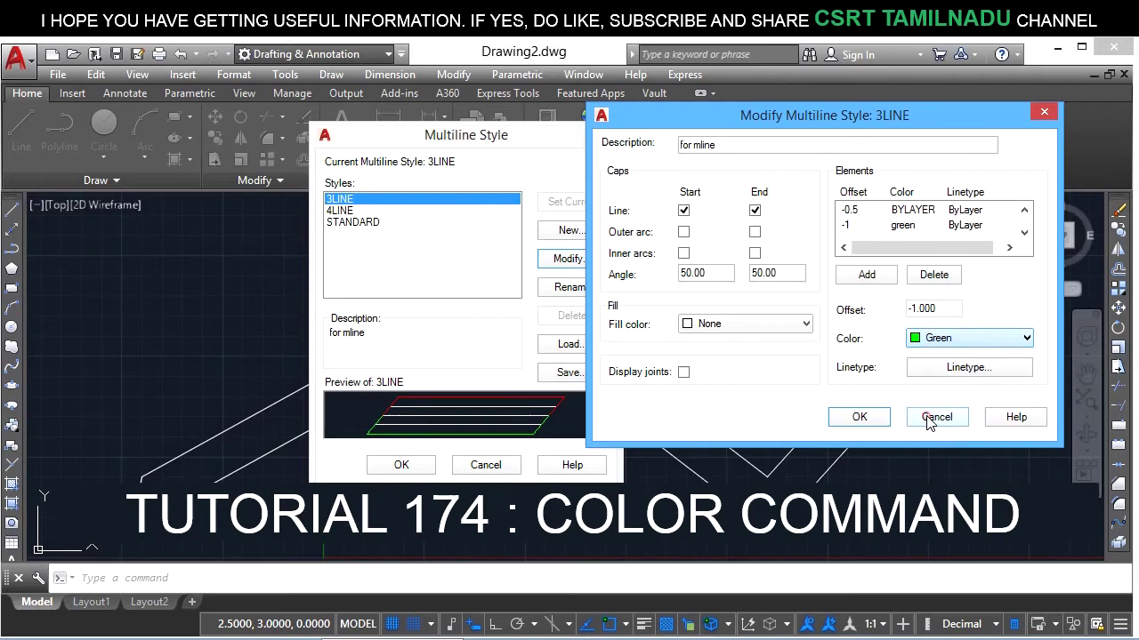
pyautogui.click(964, 370)
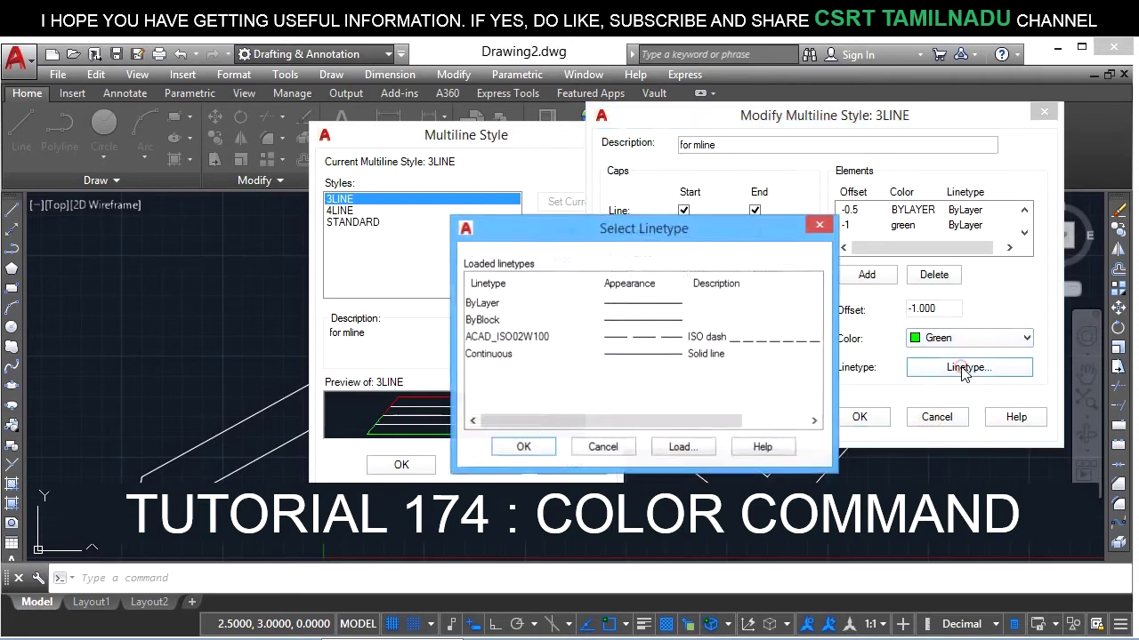
pyautogui.click(680, 450)
pyautogui.scroll(-8, 636, 415)
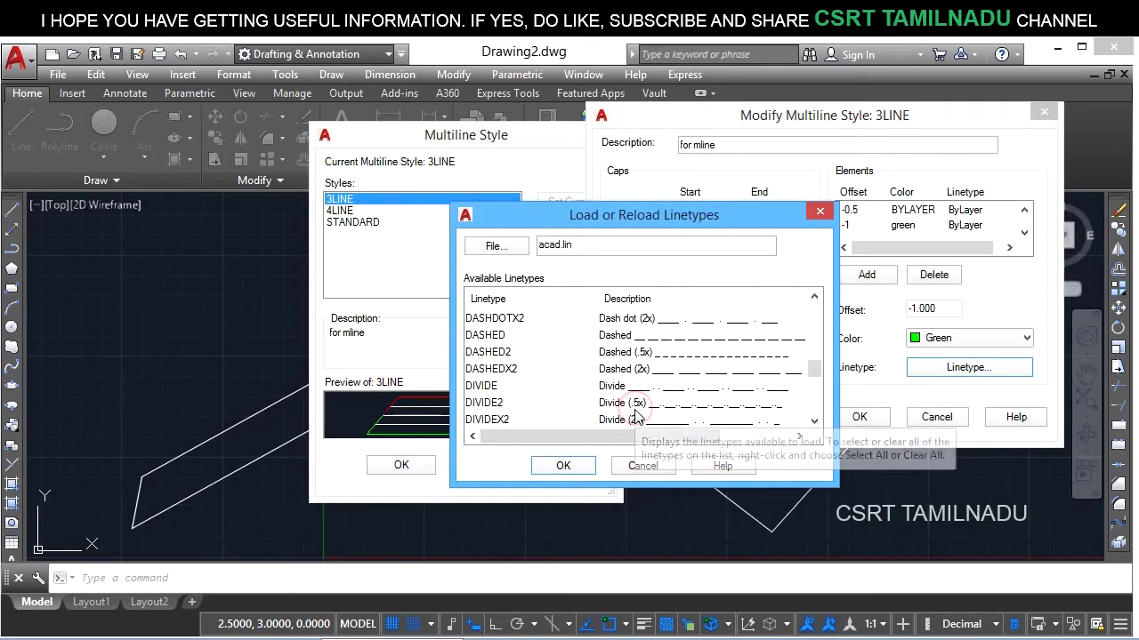
pyautogui.scroll(-4, 636, 415)
pyautogui.click(672, 390)
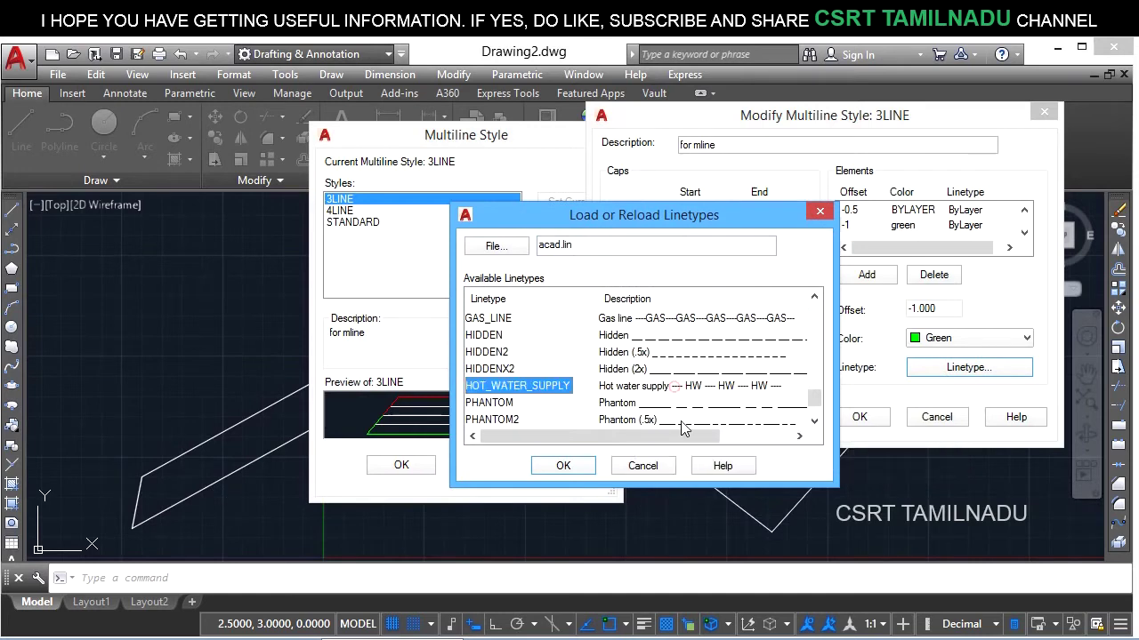
pyautogui.click(587, 468)
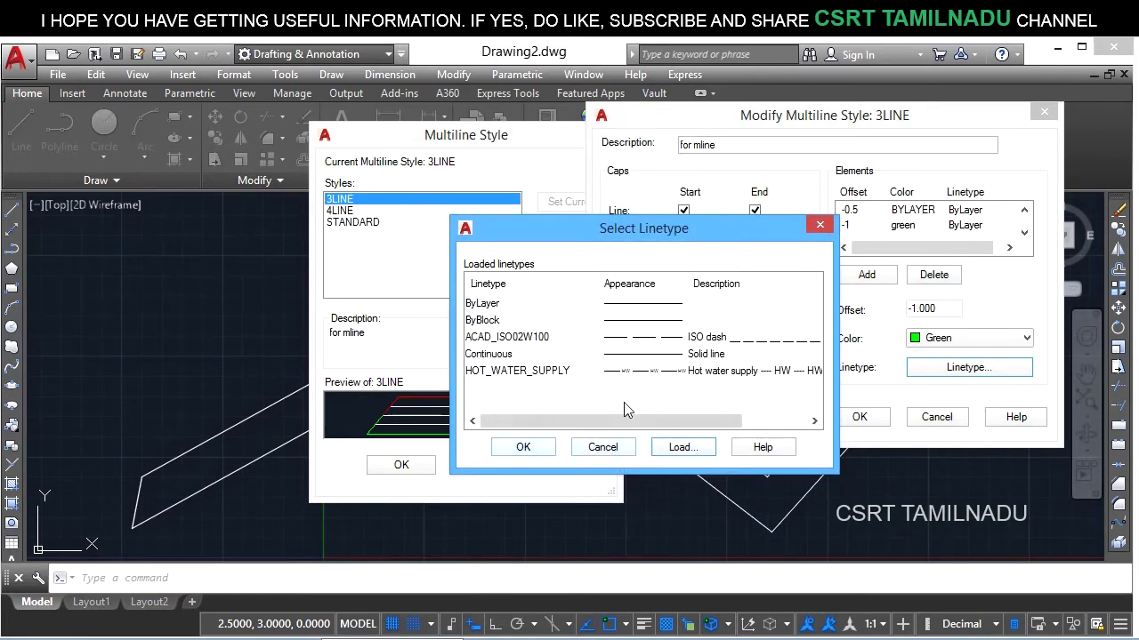
pyautogui.click(663, 371)
pyautogui.click(528, 448)
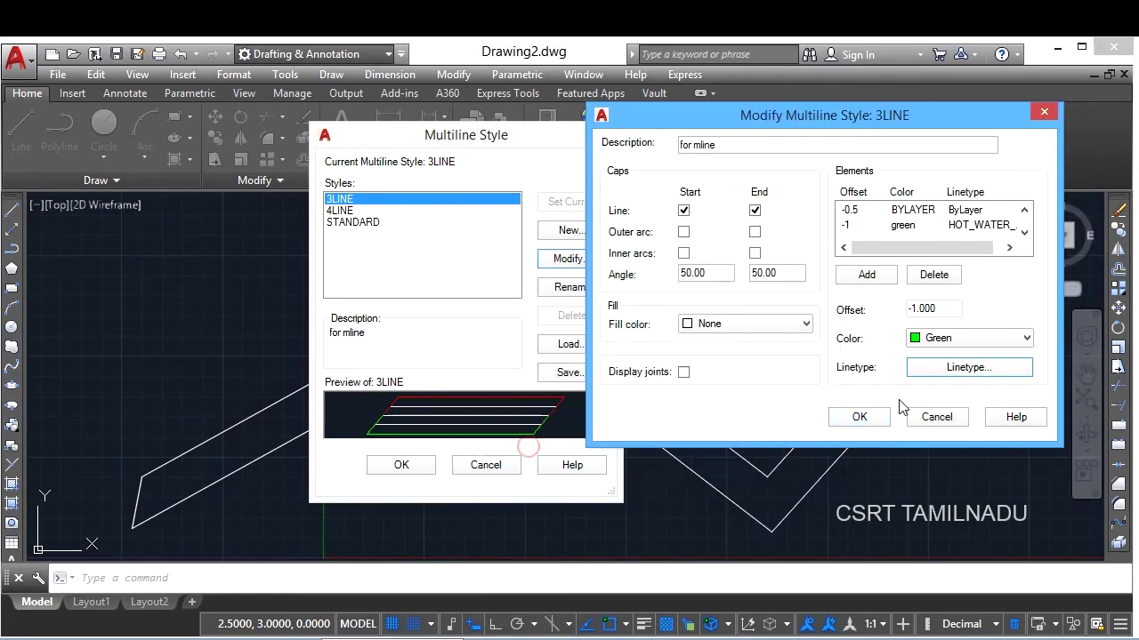
# - Accept the edited 3LINE style and close the multiline style dialogs
pyautogui.click(1025, 210)
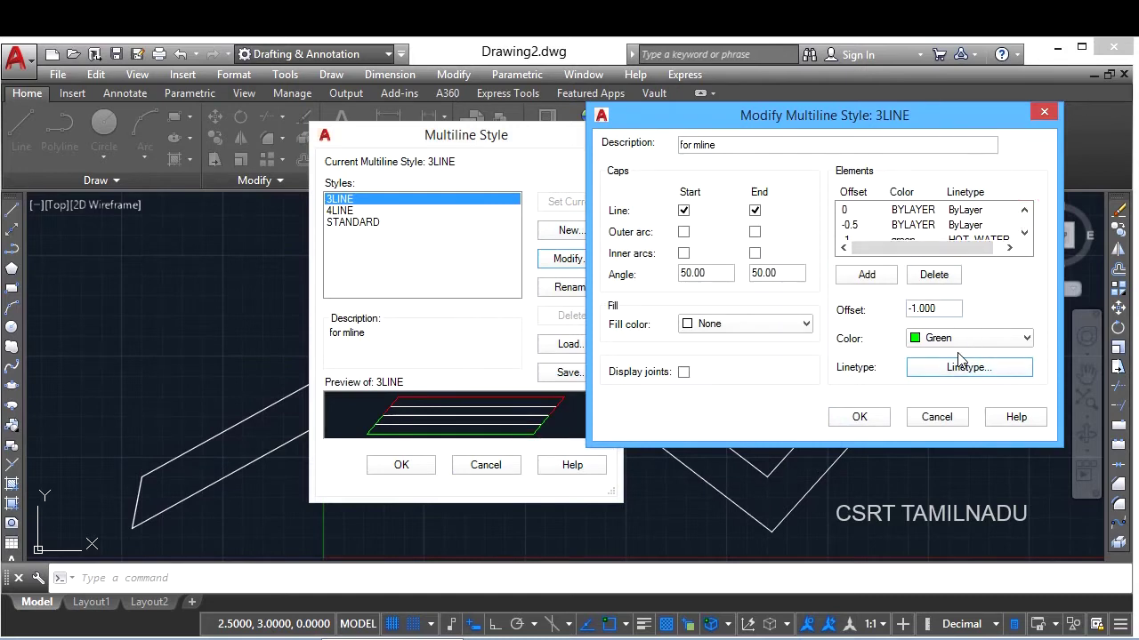
pyautogui.click(872, 421)
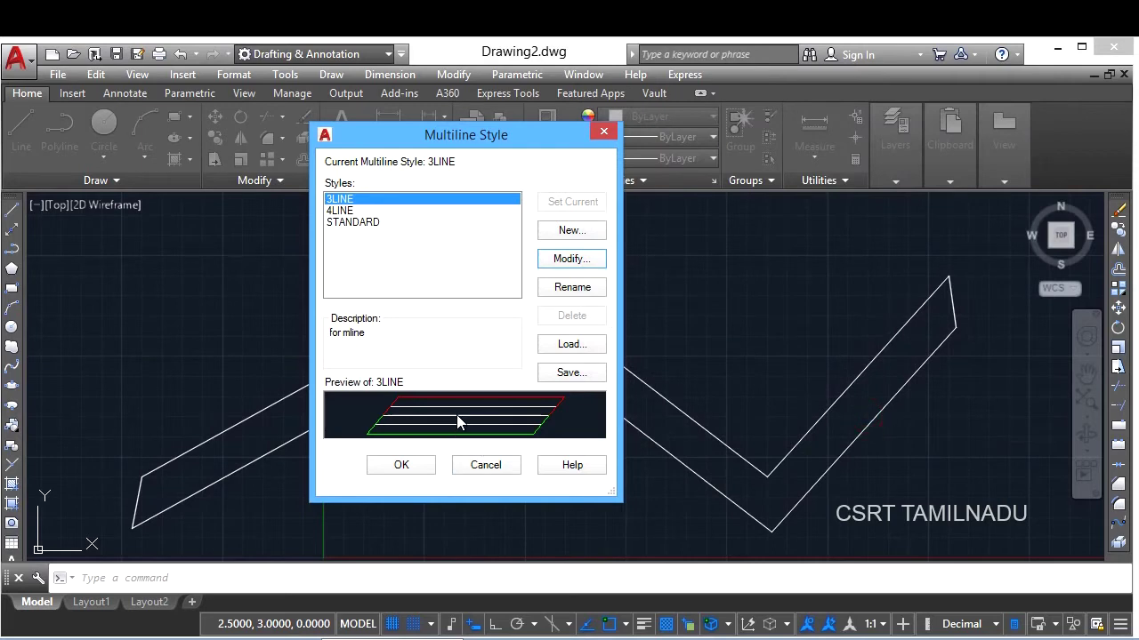
pyautogui.click(385, 469)
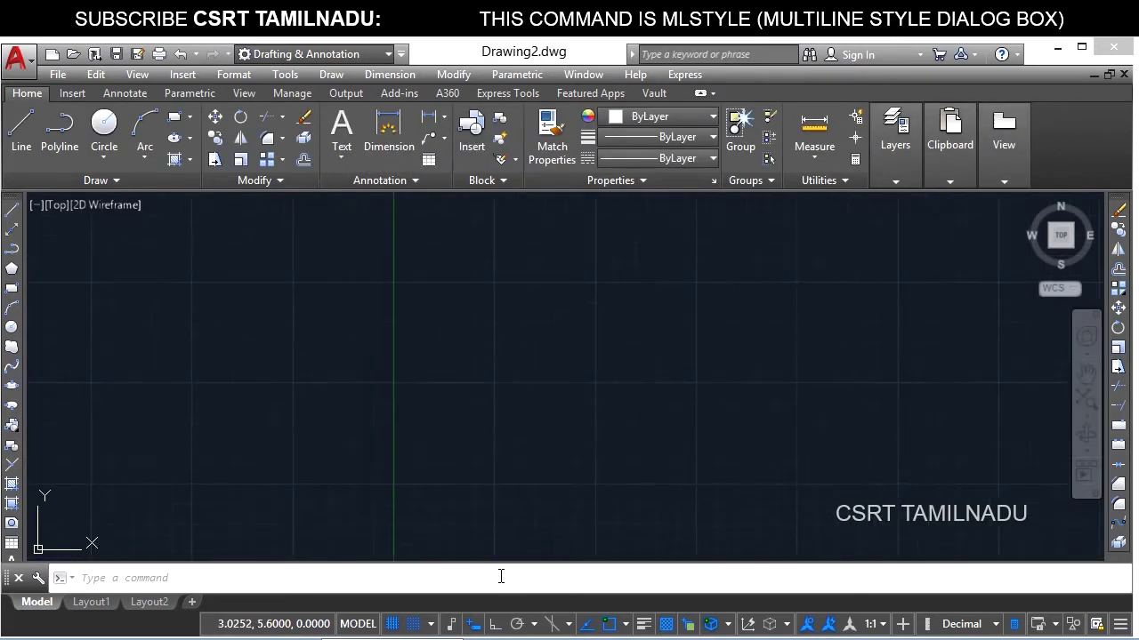
# - Draw an inverted-V 3LINE multiline from lower left via top centre to the right, then select it
pyautogui.write('ml')
pyautogui.press('Return')
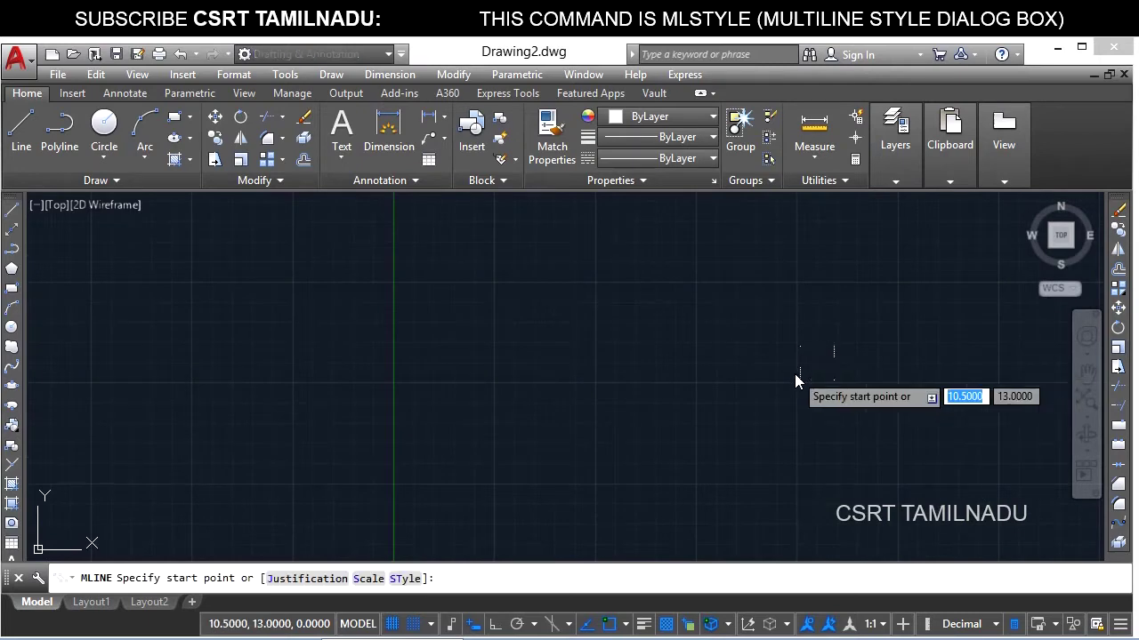
pyautogui.click(133, 463)
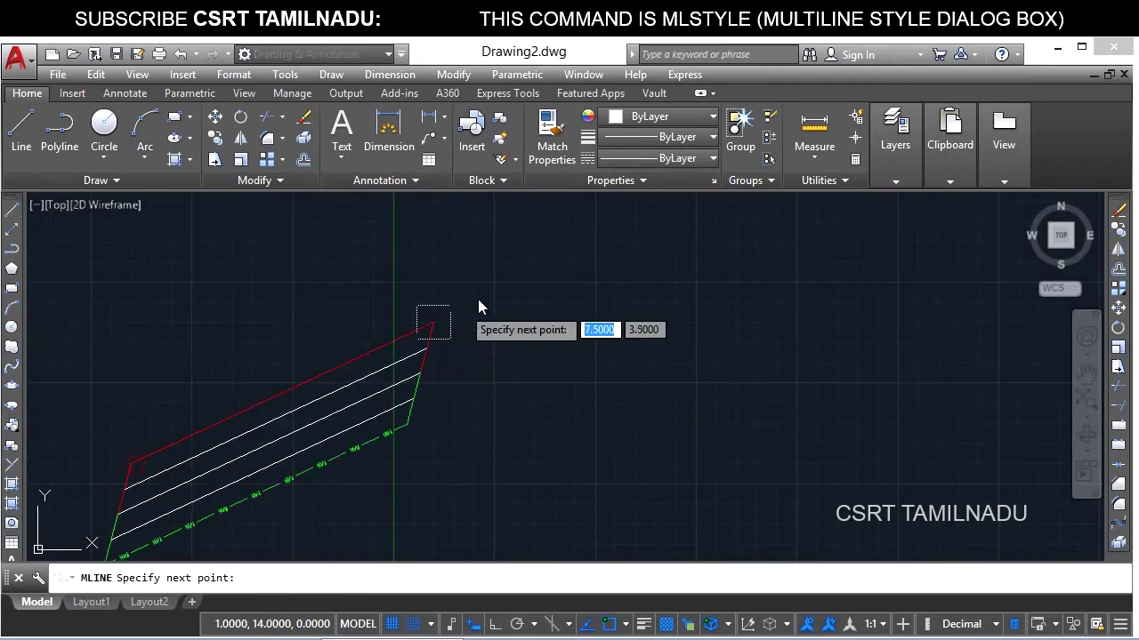
pyautogui.click(495, 304)
pyautogui.click(875, 463)
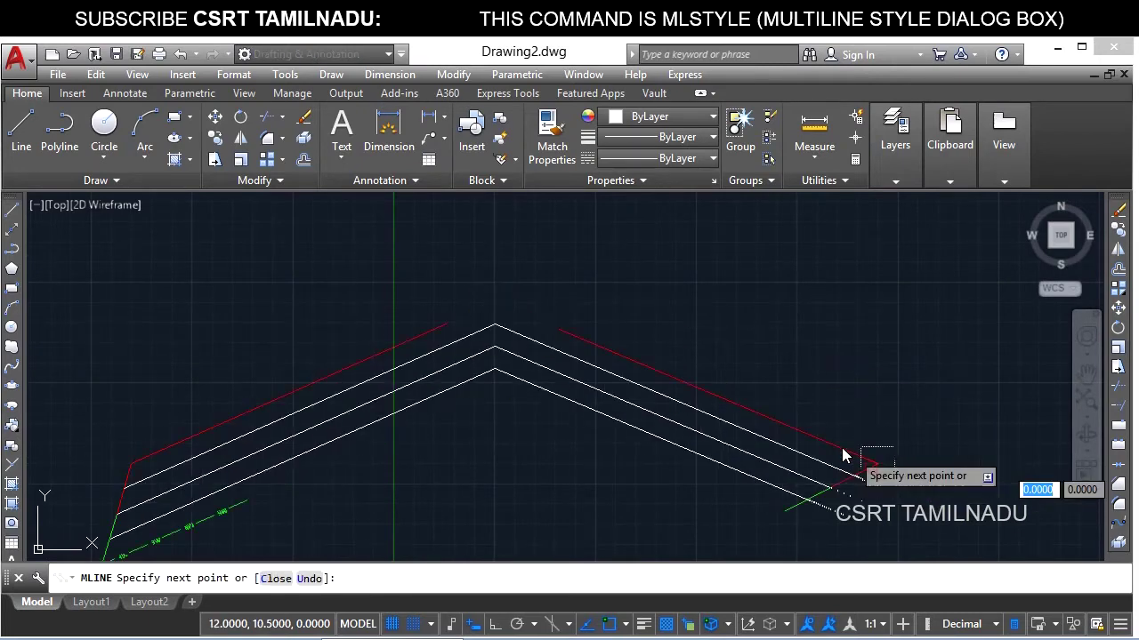
pyautogui.press('Return')
pyautogui.scroll(2, 338, 392)
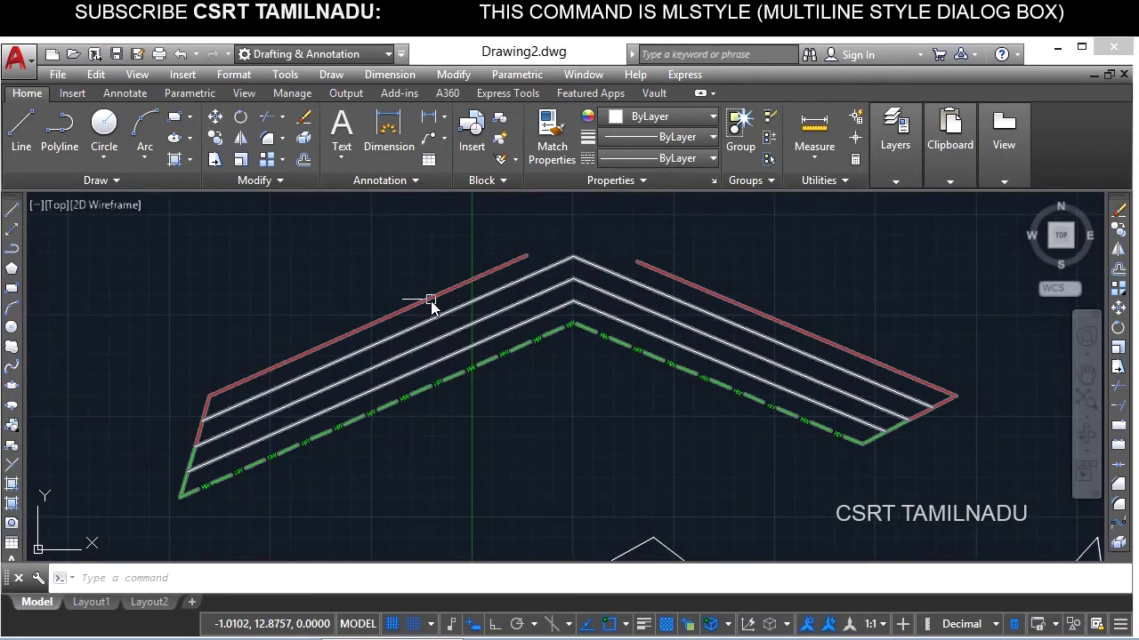
pyautogui.scroll(3, 431, 293)
pyautogui.scroll(-1, 488, 287)
pyautogui.scroll(-1, 491, 297)
pyautogui.scroll(-1, 502, 289)
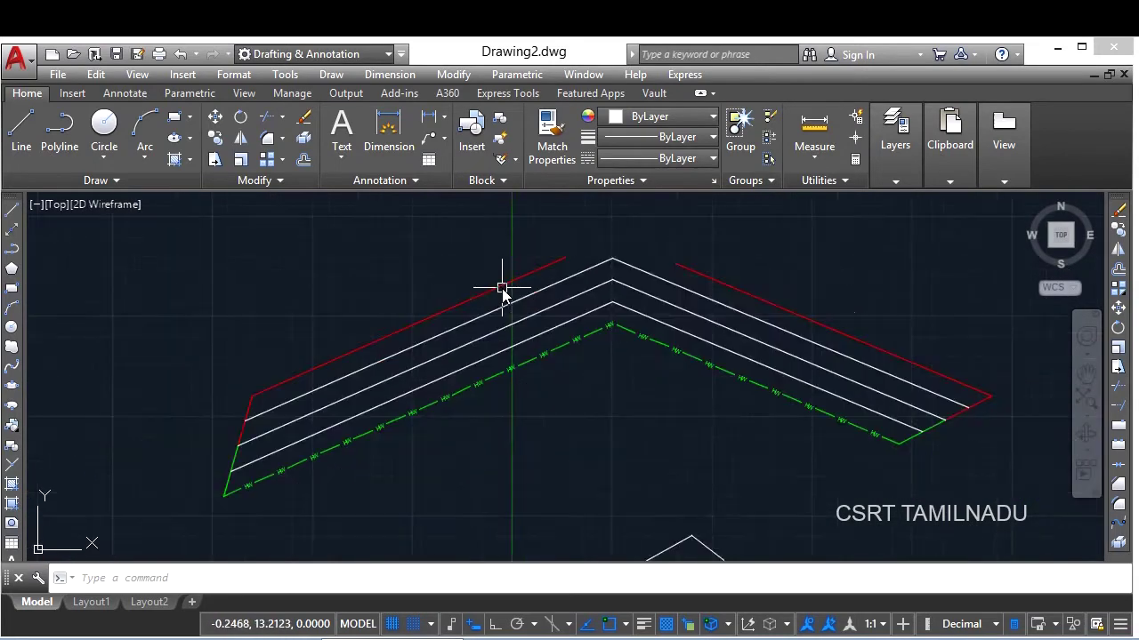
pyautogui.click(502, 287)
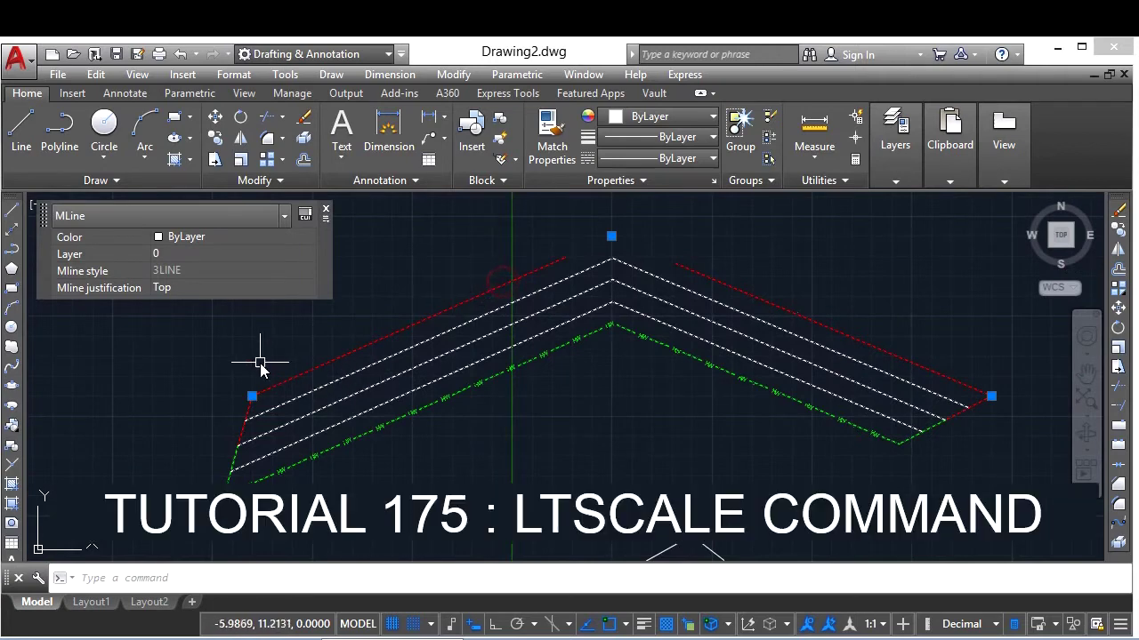
# - Change the selected multiline's linetype scale to 0.1 in the Properties palette
pyautogui.hotkey('ctrl', '1')
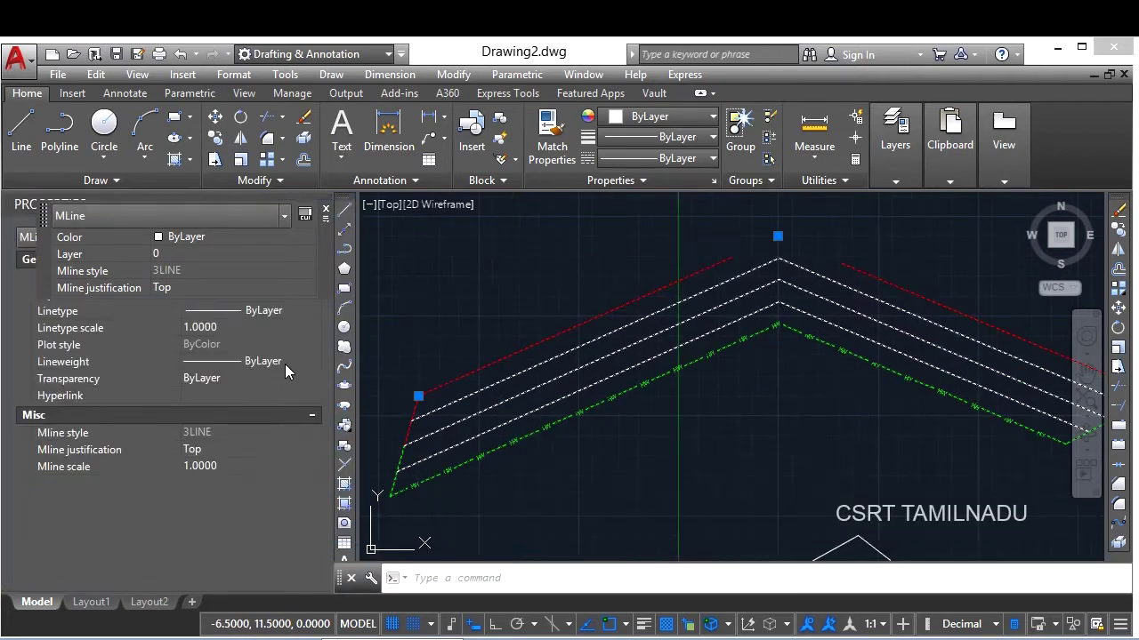
pyautogui.click(220, 322)
pyautogui.write('0.1')
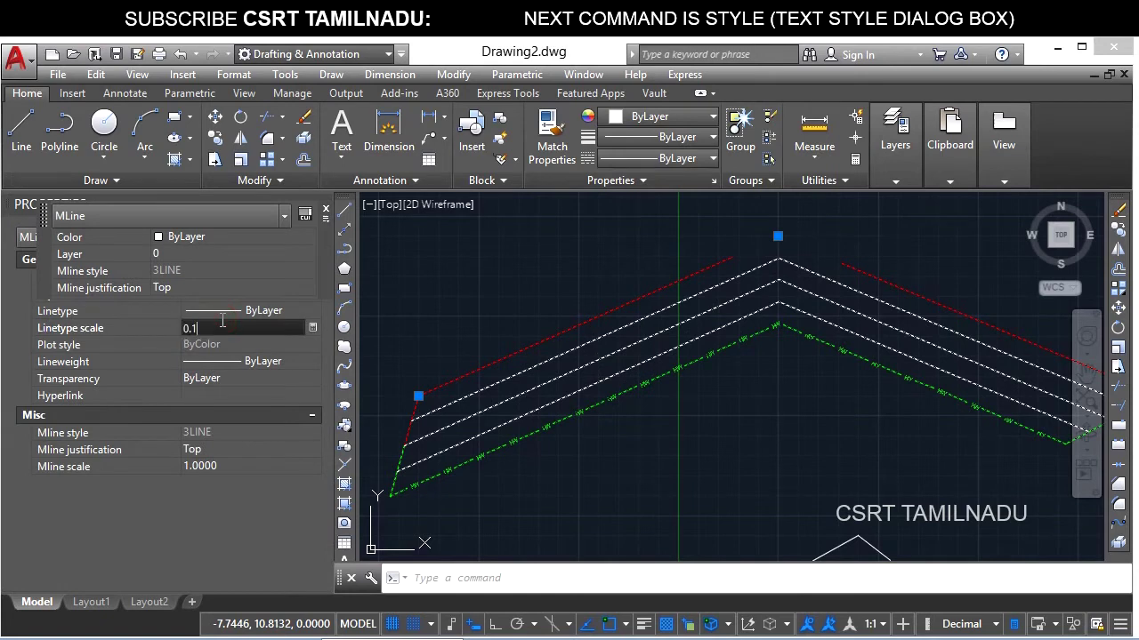
pyautogui.press('Return')
pyautogui.press('Escape')
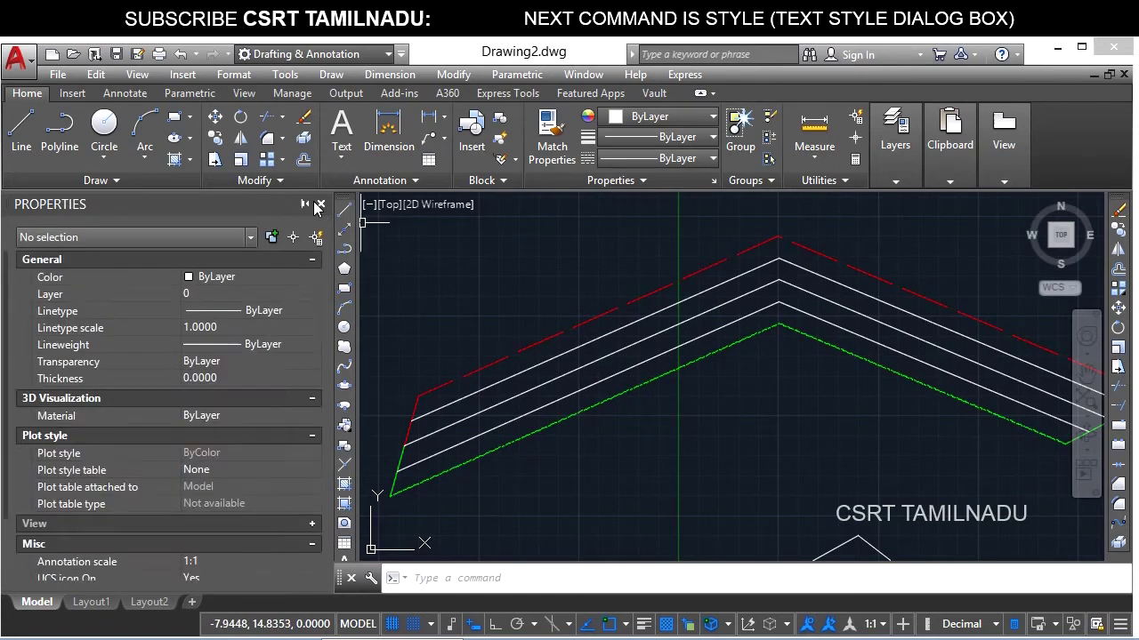
# - Close the Properties palette and zoom in on the multiline's green edge and apex
pyautogui.click(321, 205)
pyautogui.scroll(5, 237, 347)
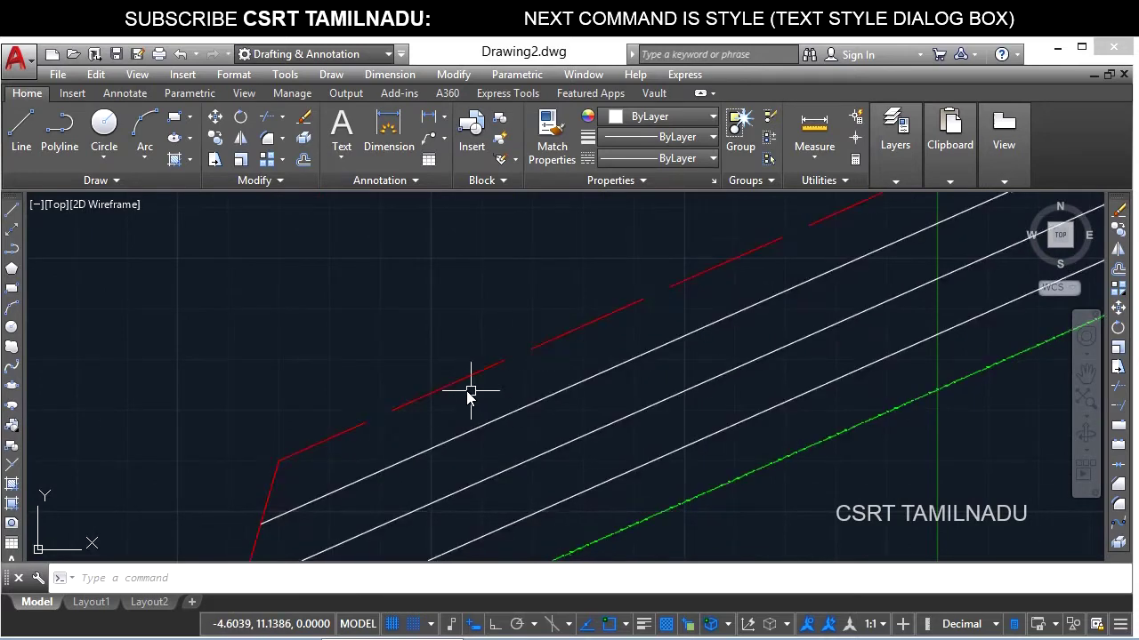
pyautogui.scroll(-2, 507, 377)
pyautogui.moveTo(521, 412); pyautogui.dragTo(436, 305, button='middle')
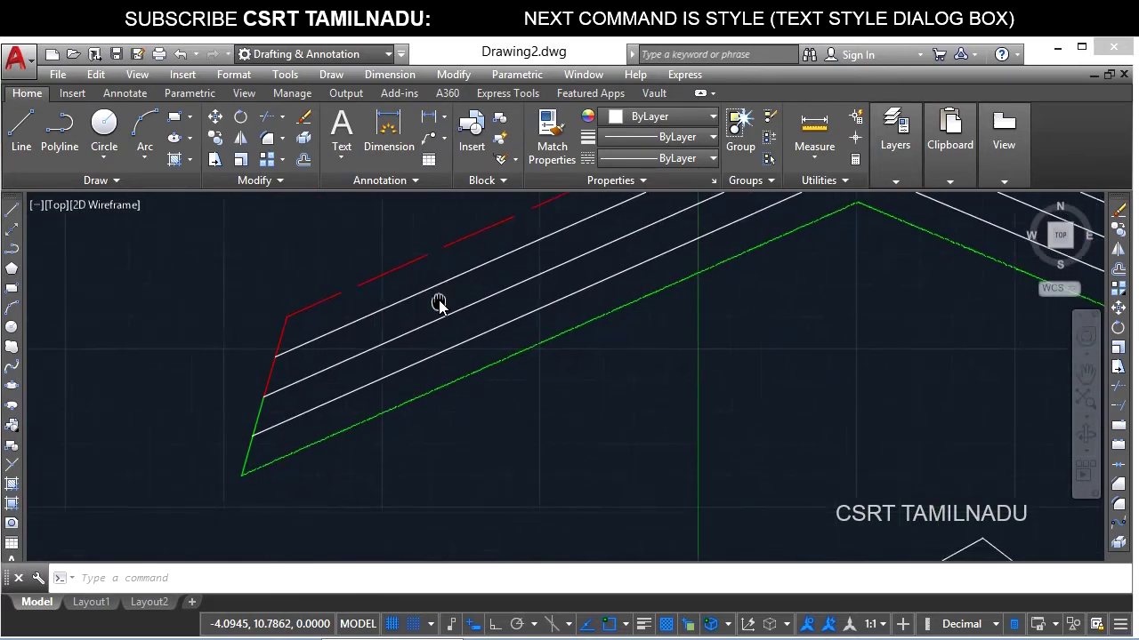
pyautogui.scroll(2, 356, 436)
pyautogui.scroll(3, 316, 415)
pyautogui.scroll(4, 308, 412)
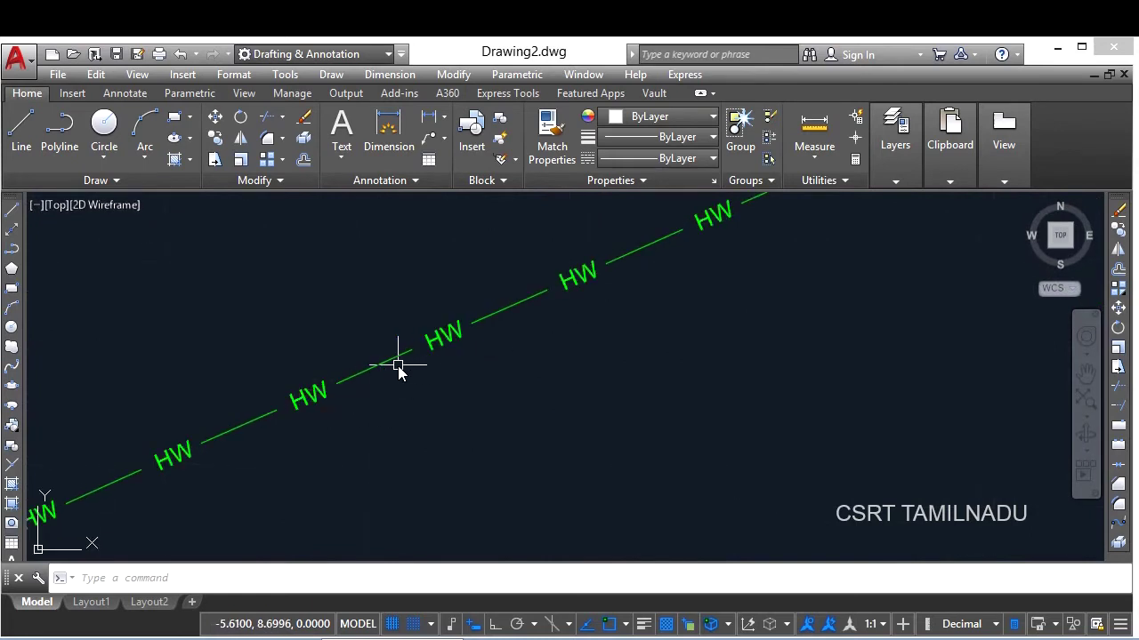
pyautogui.scroll(-3, 398, 364)
pyautogui.scroll(-2, 475, 347)
pyautogui.moveTo(448, 344); pyautogui.dragTo(444, 386, button='middle')
pyautogui.scroll(2, 445, 391)
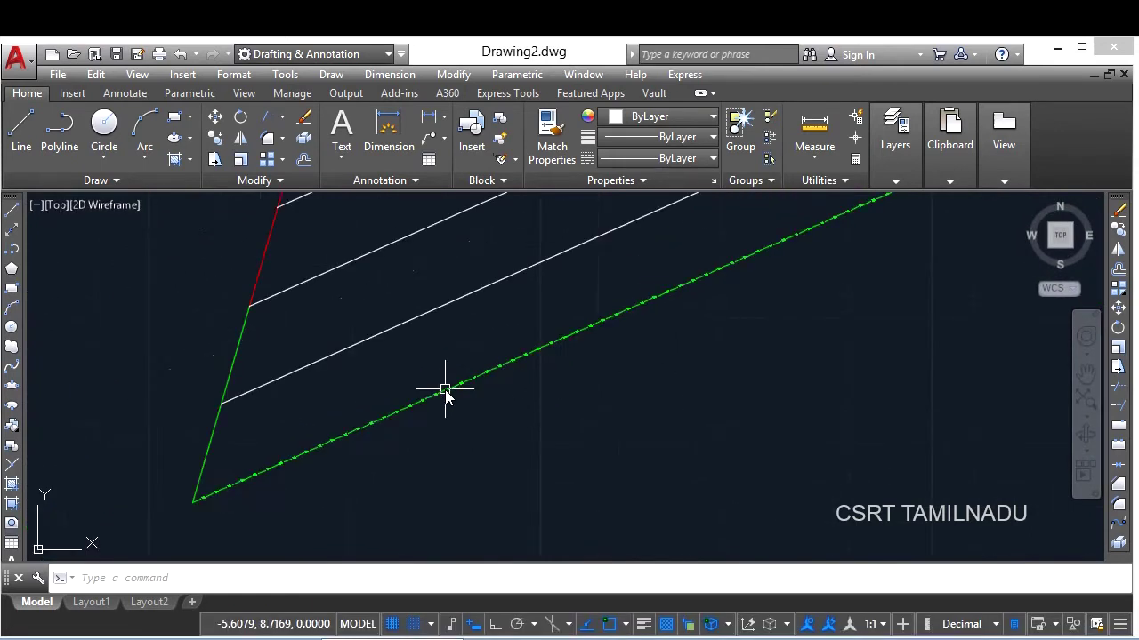
pyautogui.scroll(-2, 436, 436)
pyautogui.moveTo(330, 457); pyautogui.dragTo(198, 462, button='middle')
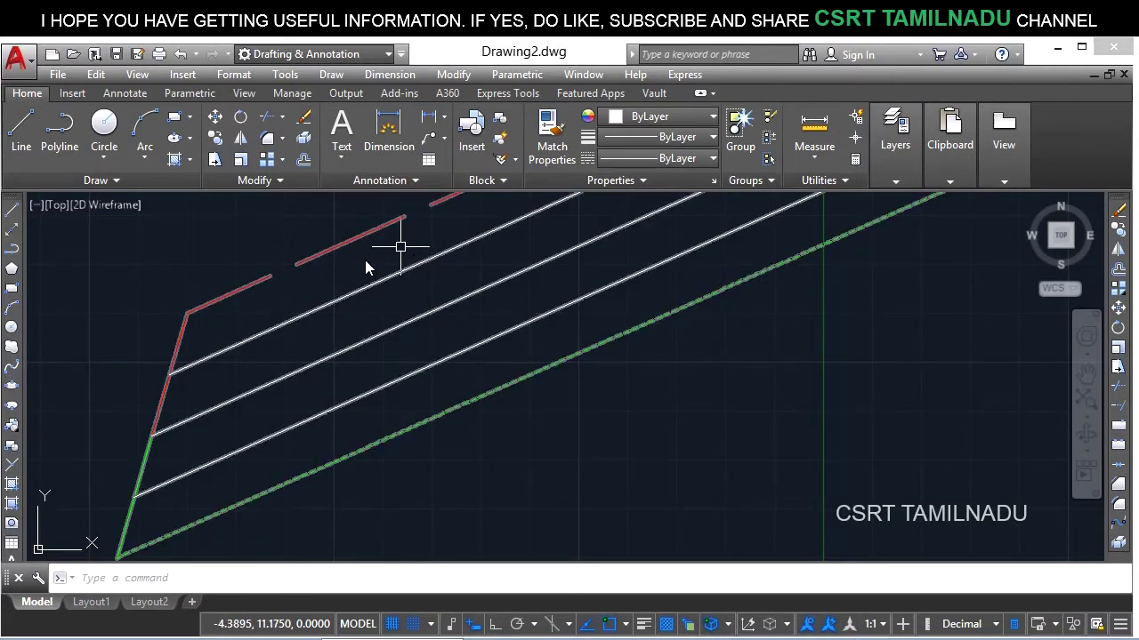
# - Zoom back out to the whole roof outline and window-select the multiline
pyautogui.scroll(-3, 278, 255)
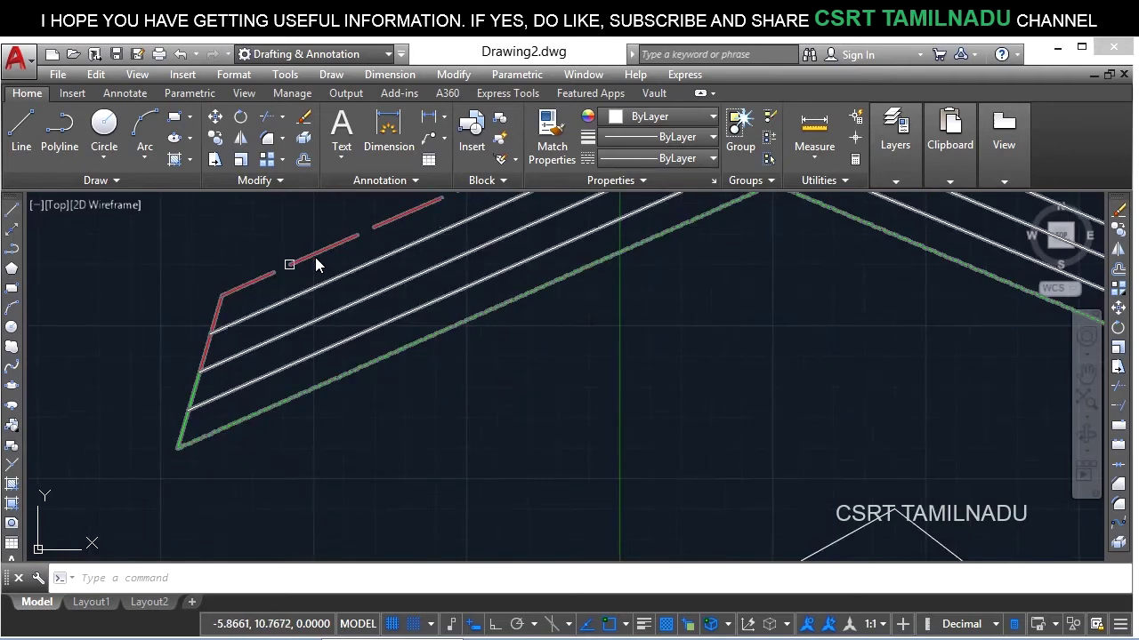
pyautogui.scroll(-1, 306, 266)
pyautogui.moveTo(287, 275); pyautogui.dragTo(318, 355, button='middle')
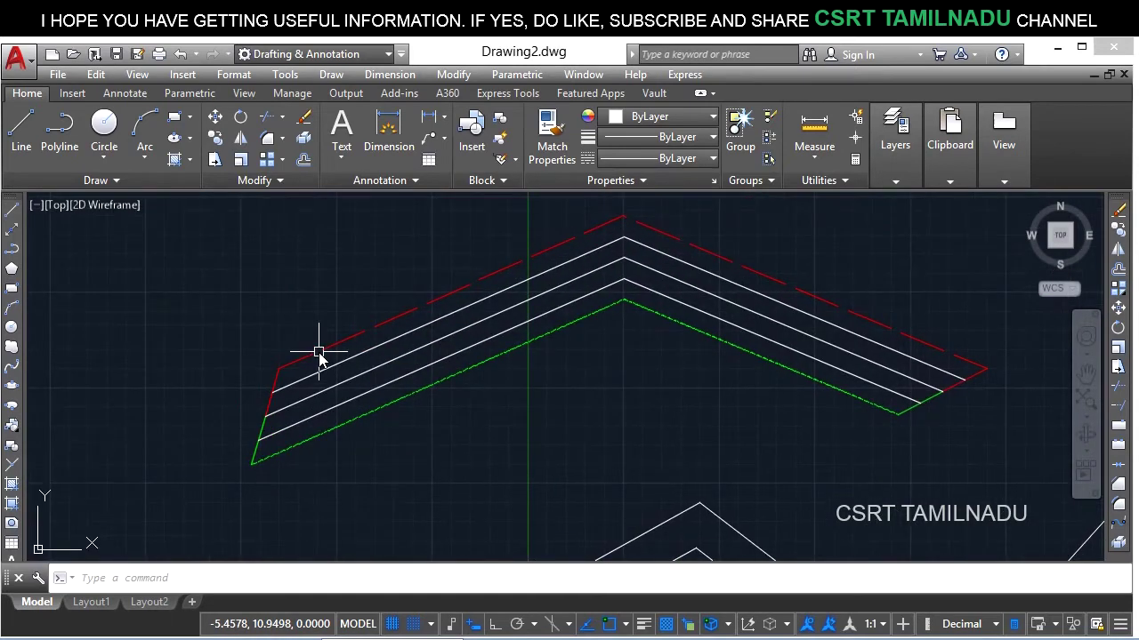
pyautogui.click(417, 453)
pyautogui.click(354, 391)
# - In the 3LINE style, set the 0-offset element's colour to Magenta and close both dialogs
pyautogui.press('Return')
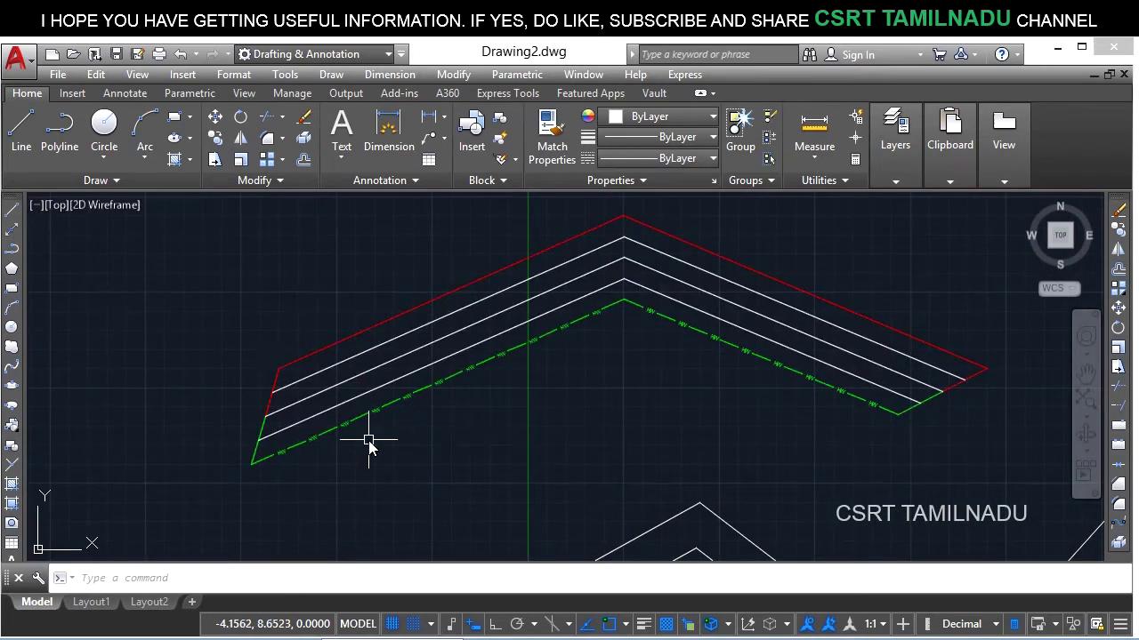
pyautogui.write('ml')
pyautogui.press('Return')
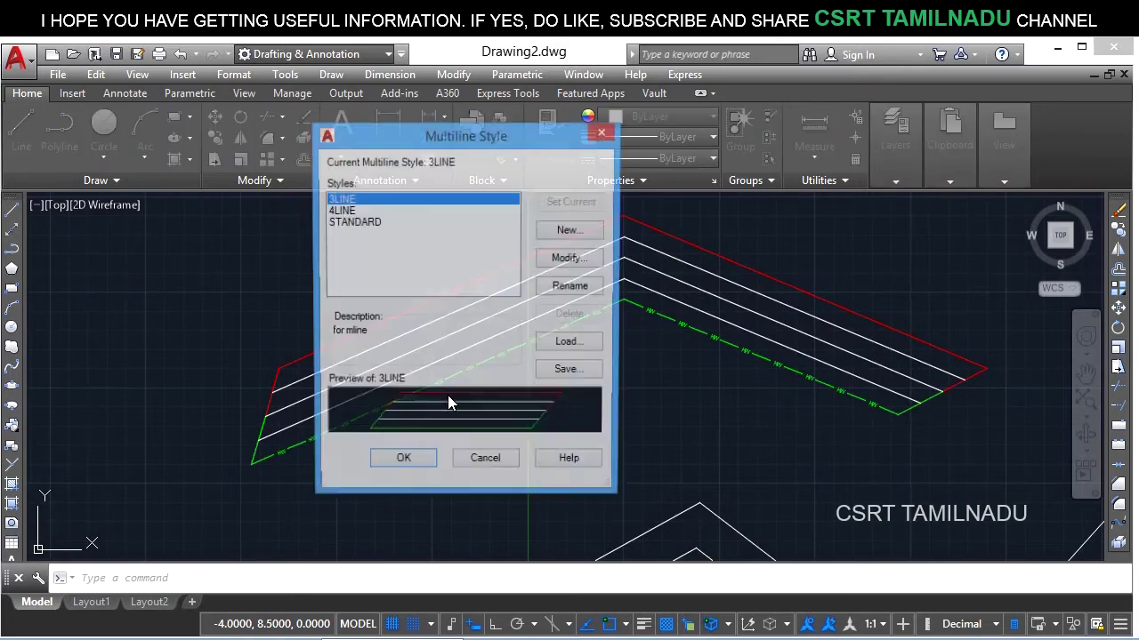
pyautogui.click(587, 263)
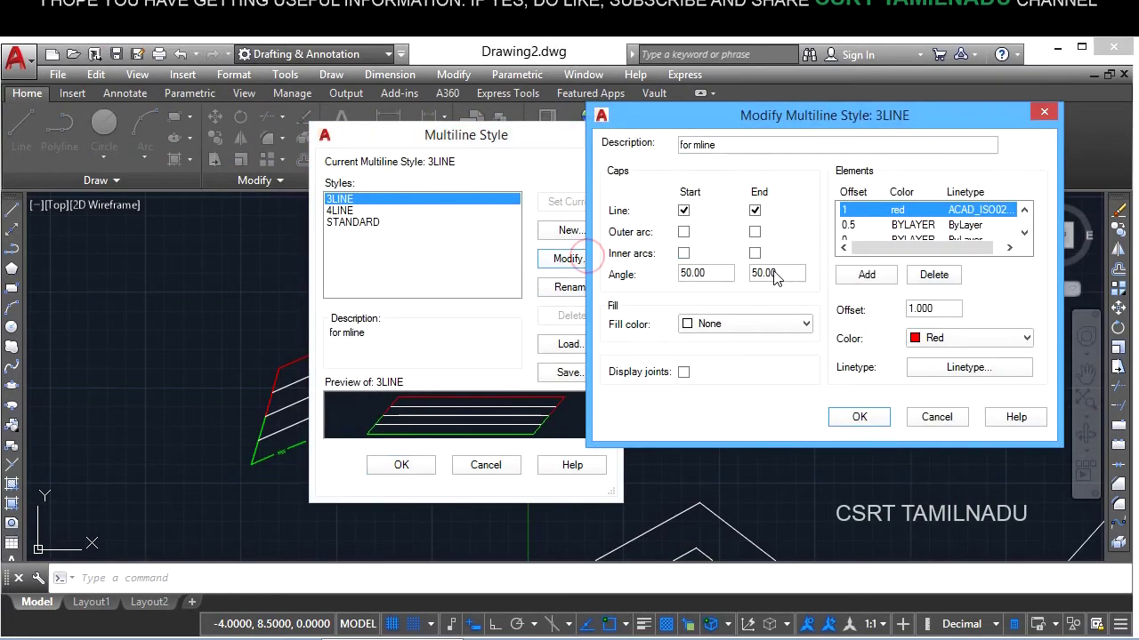
pyautogui.click(899, 226)
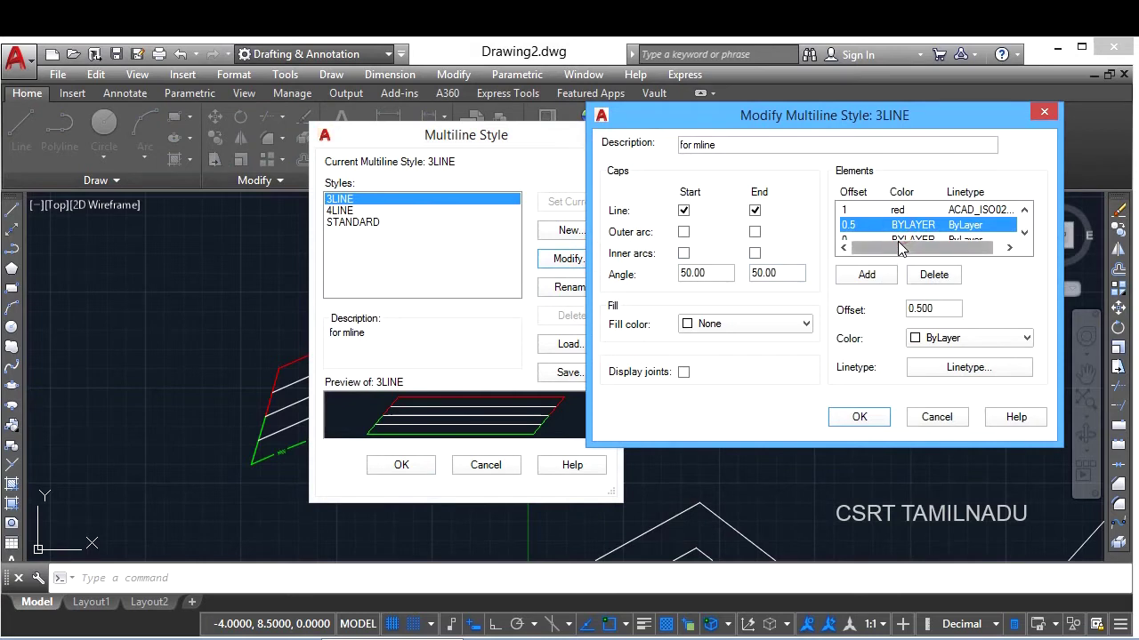
pyautogui.click(900, 238)
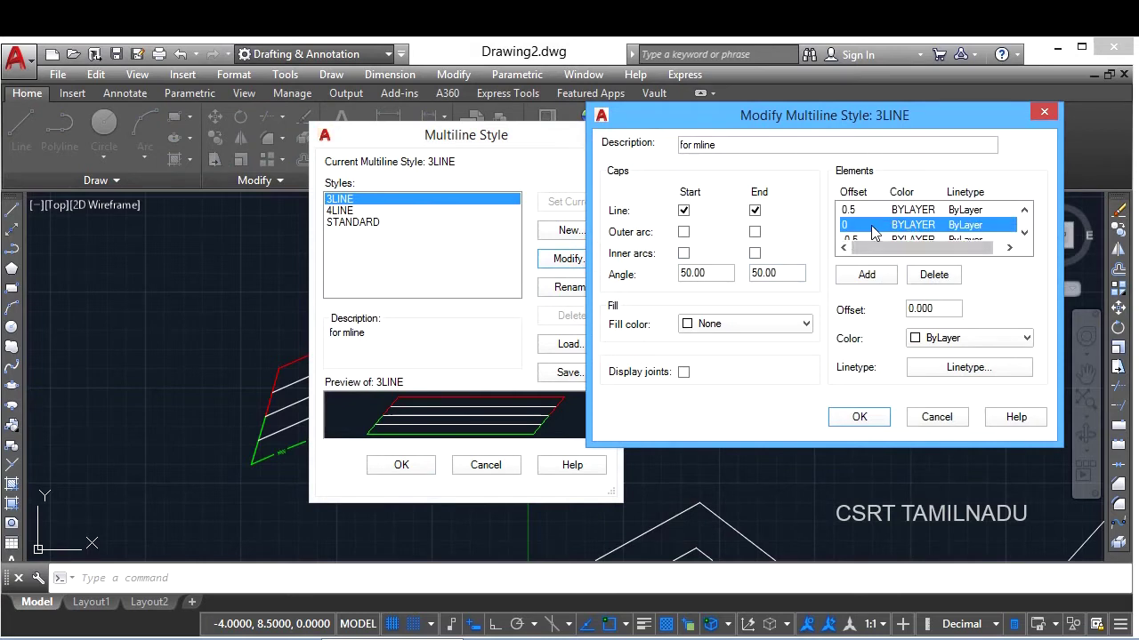
pyautogui.click(941, 339)
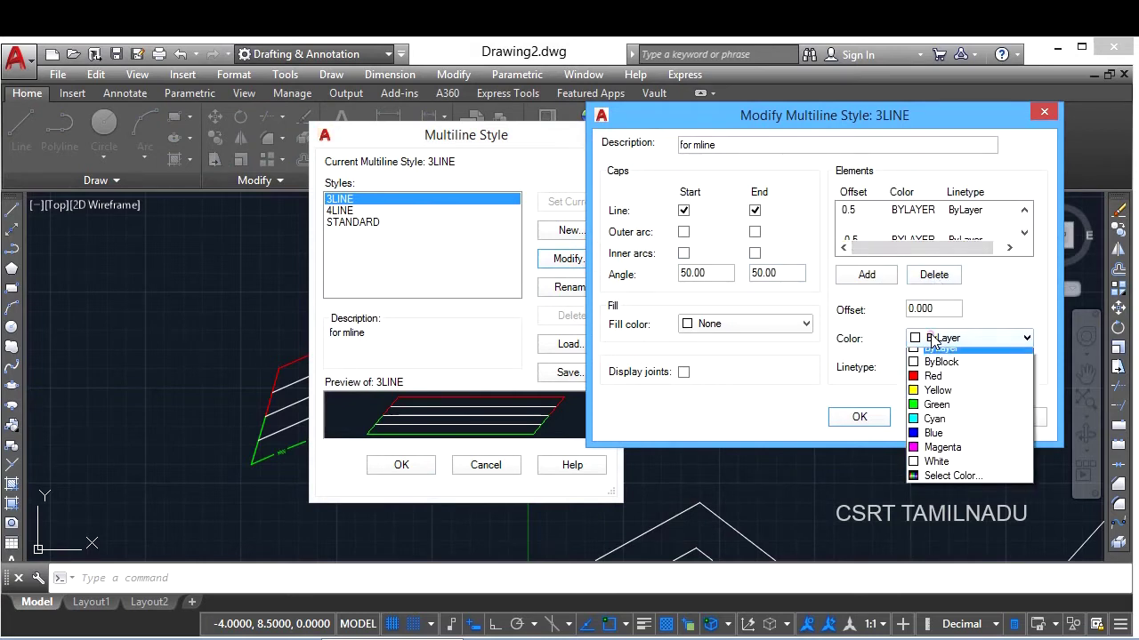
pyautogui.click(931, 457)
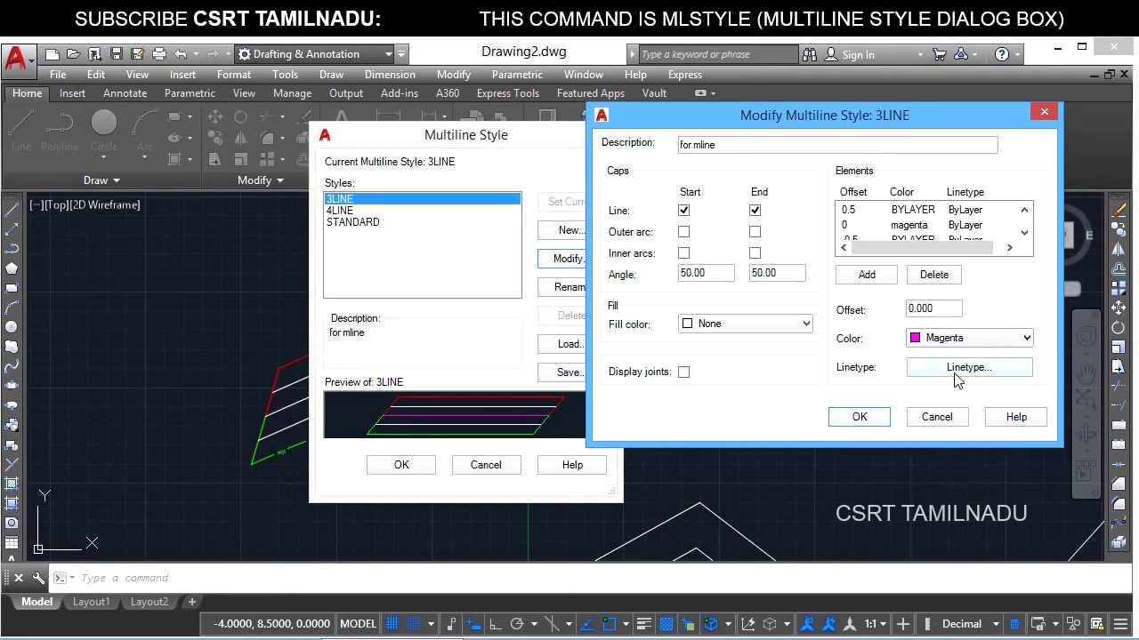
pyautogui.click(859, 417)
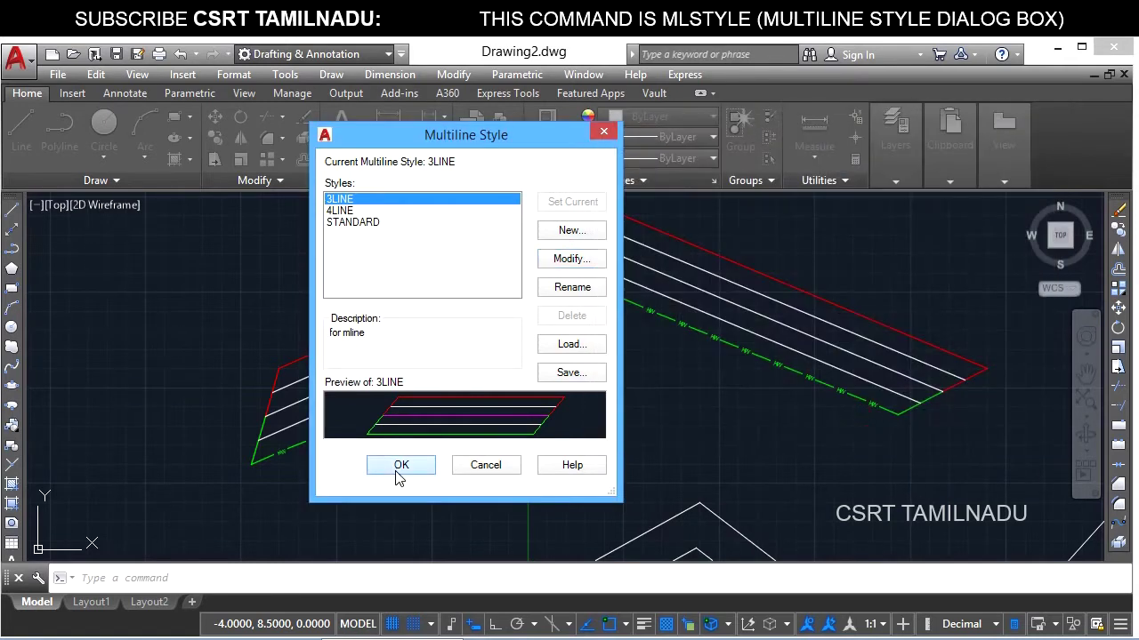
pyautogui.click(400, 468)
pyautogui.scroll(3, 382, 516)
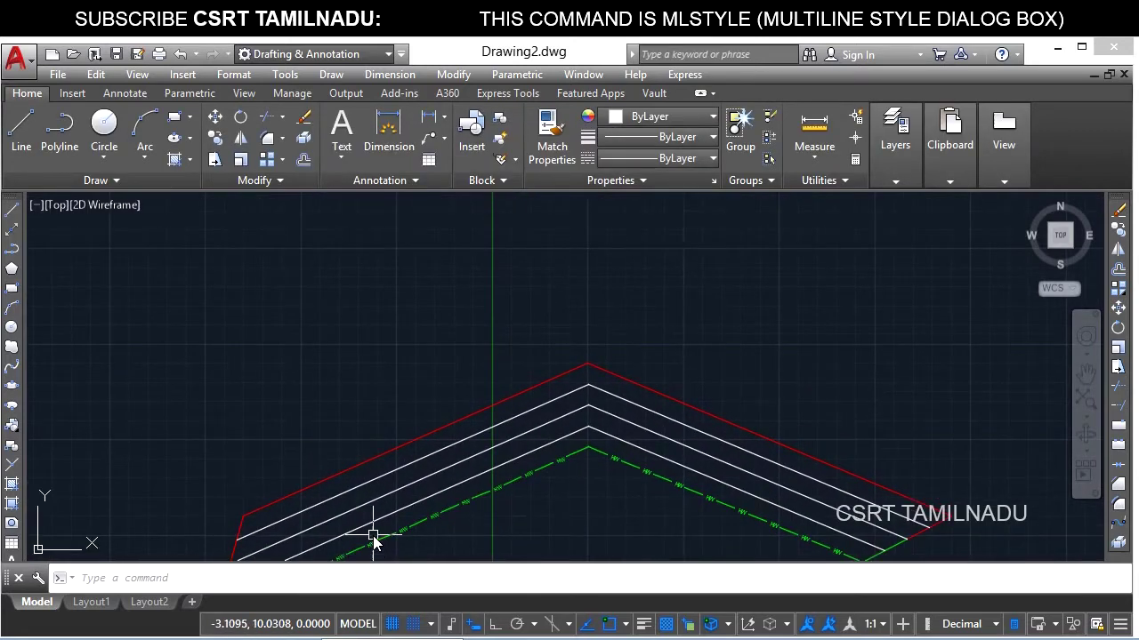
# - Draw a bent 3LINE multiline through a start, bend and end point
pyautogui.press('Return')
pyautogui.click(130, 419)
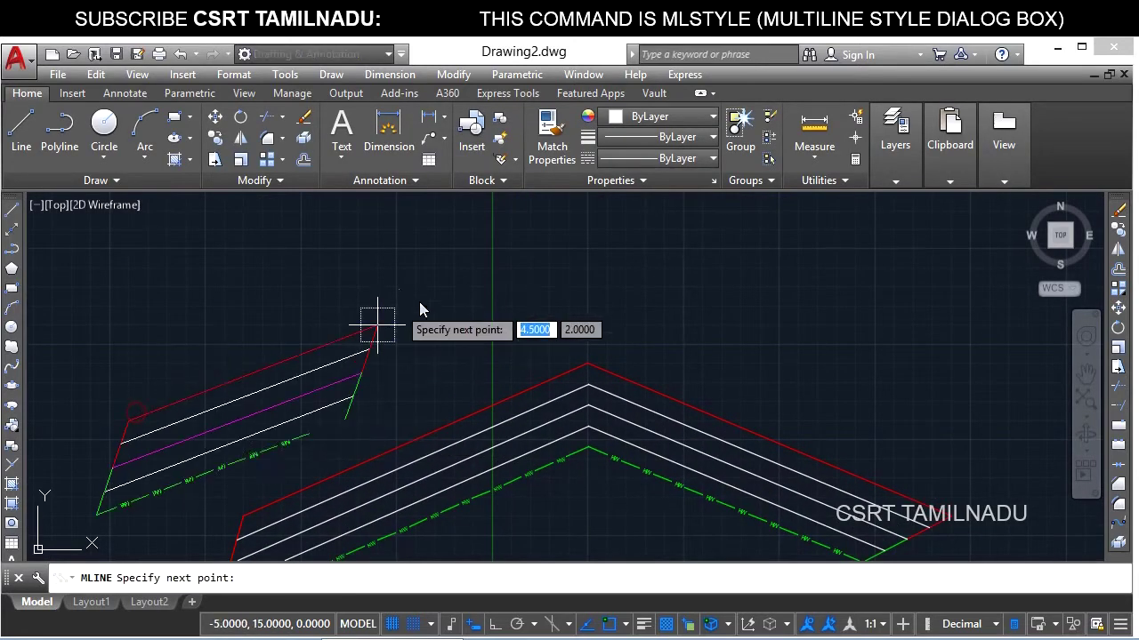
pyautogui.click(435, 306)
pyautogui.click(741, 290)
pyautogui.press('Return')
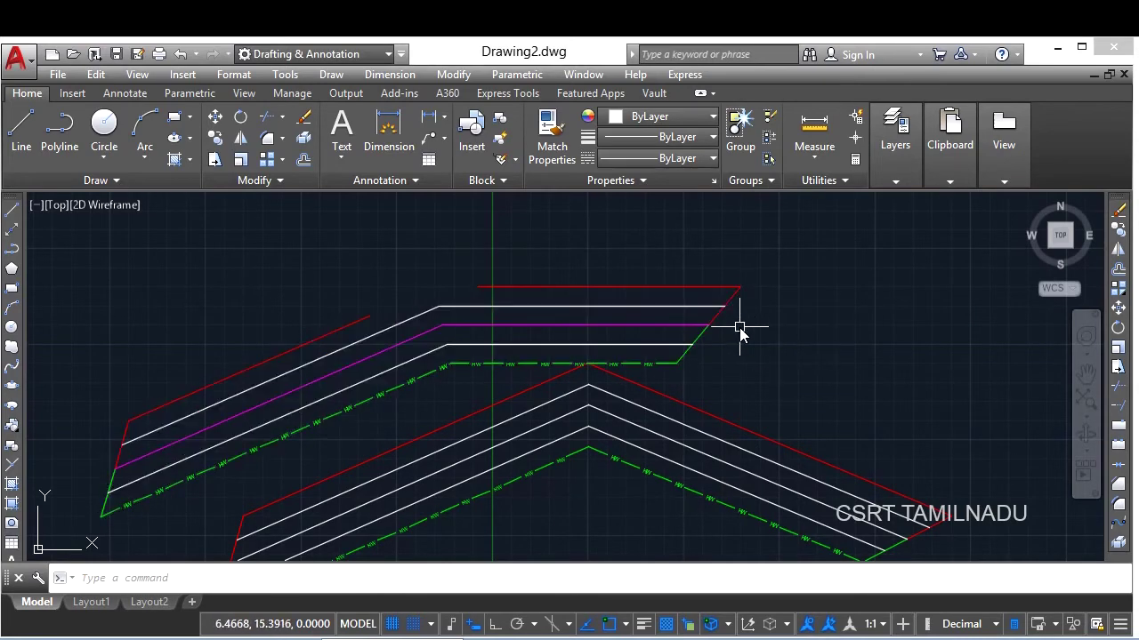
# - Select the new multiline to check its magenta centre line, then reopen Multiline Style
pyautogui.moveTo(739, 326); pyautogui.dragTo(734, 543, button='middle')
pyautogui.click(534, 396)
pyautogui.press('Escape')
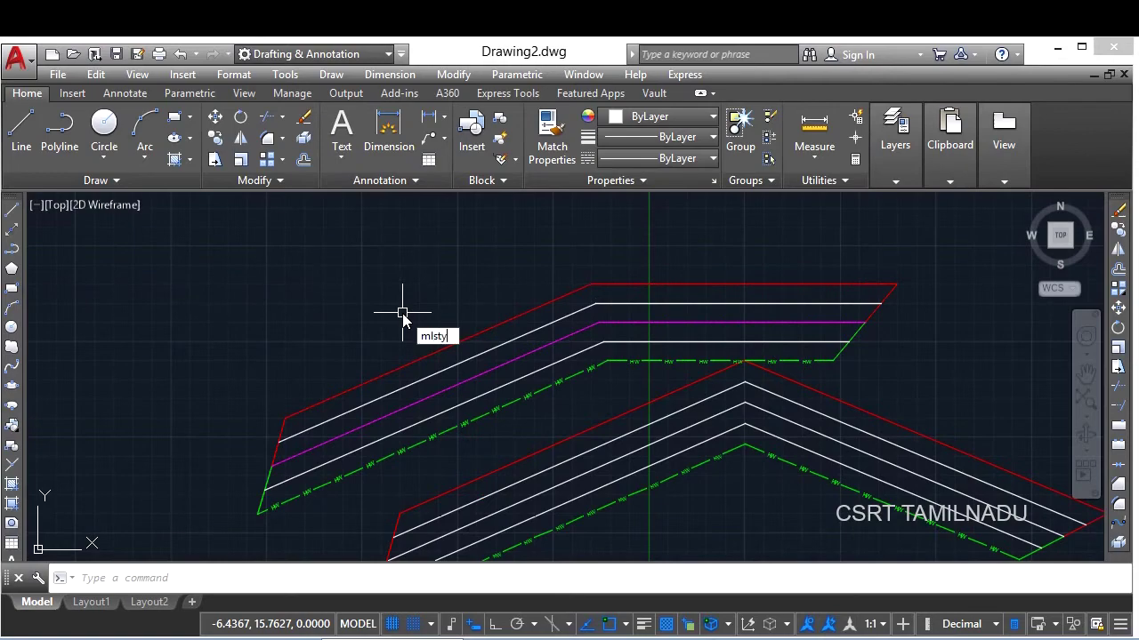
pyautogui.press('Return')
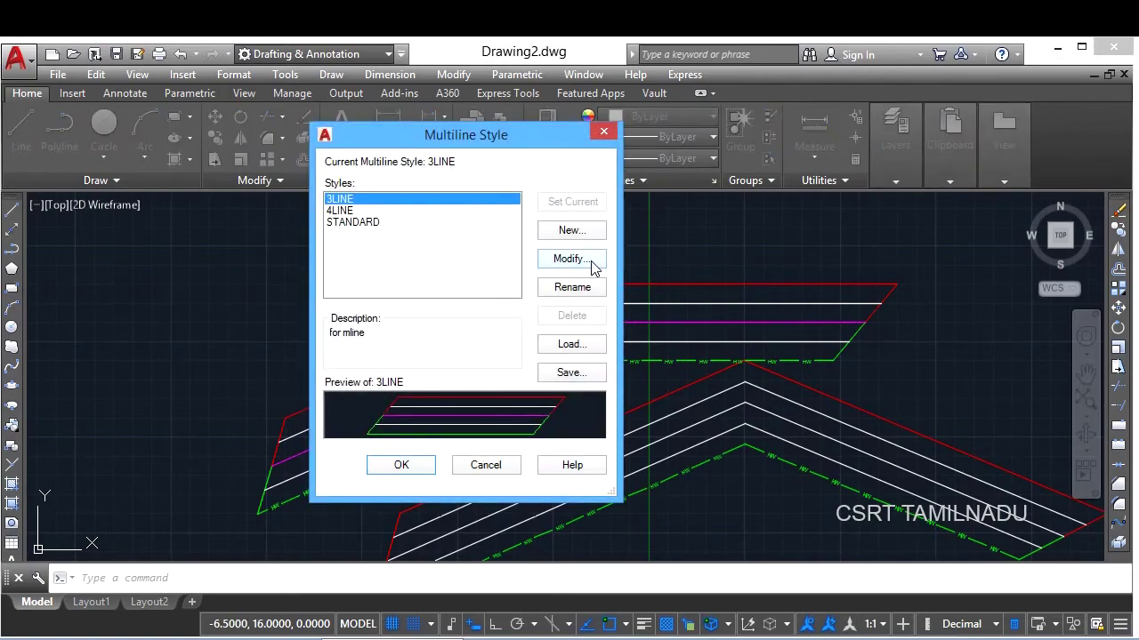
# - Swap 3LINE's straight start and end caps for outer arcs at 90° and close the dialogs
pyautogui.click(591, 262)
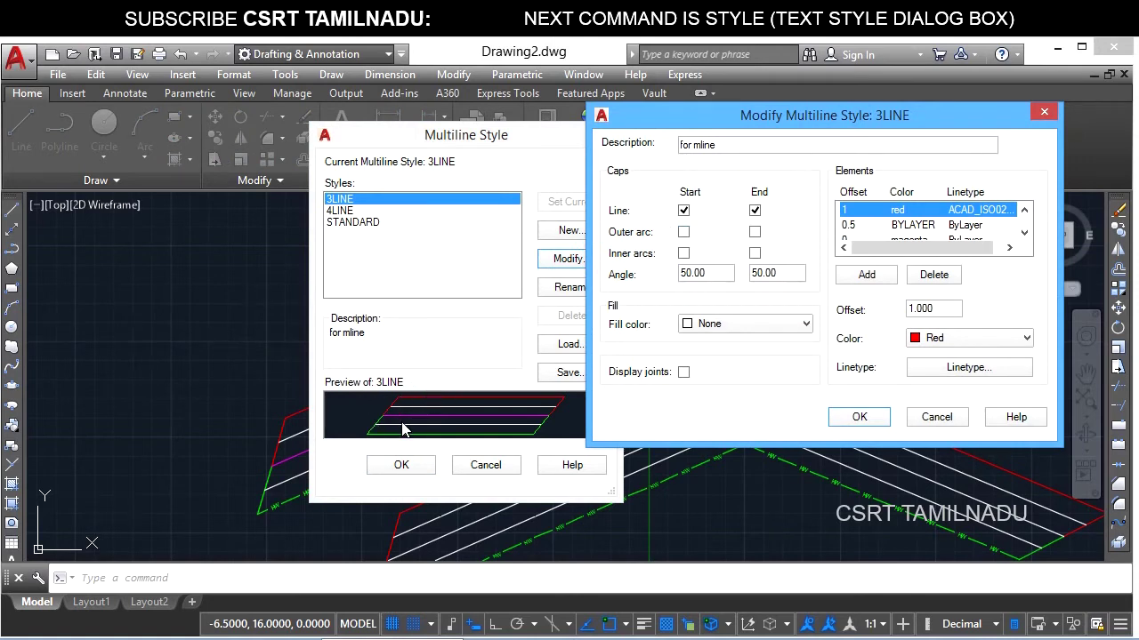
pyautogui.click(684, 211)
pyautogui.click(754, 211)
pyautogui.write('90')
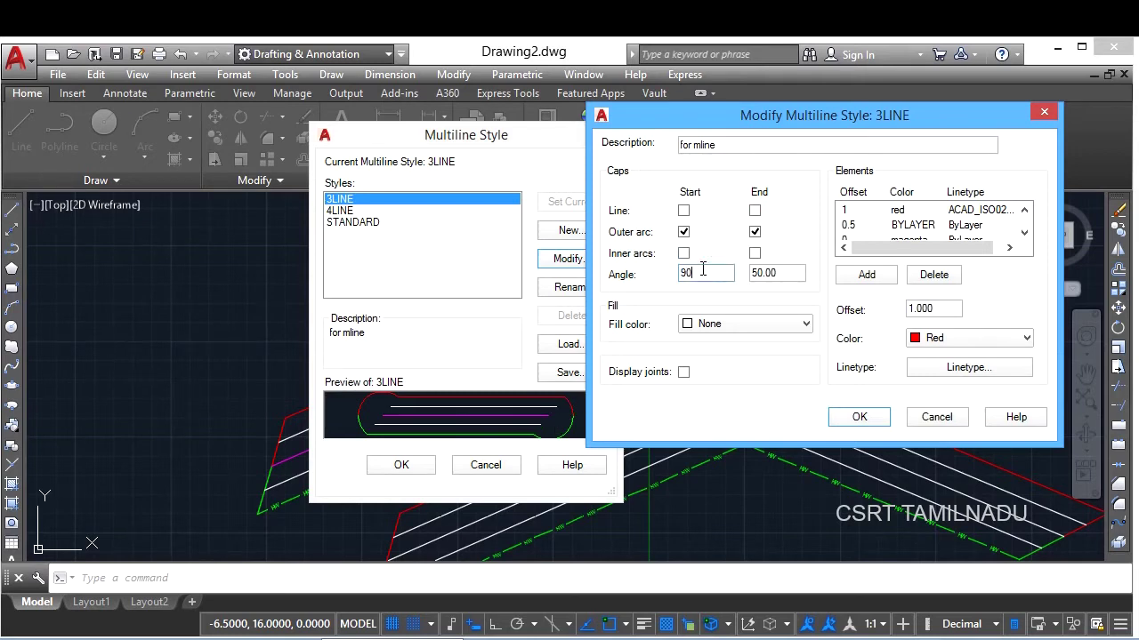
pyautogui.press('Tab')
pyautogui.write('90')
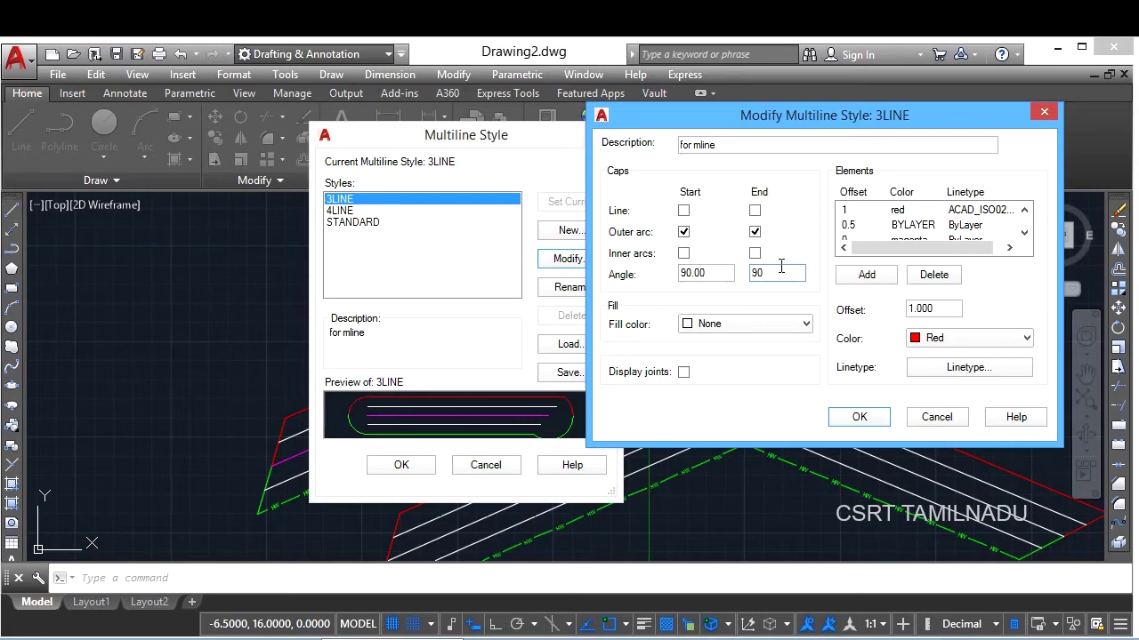
pyautogui.click(859, 416)
pyautogui.click(402, 464)
pyautogui.moveTo(362, 339); pyautogui.dragTo(324, 554, button='middle')
# - Draw a new chevron multiline with ML through start, bend and end points
pyautogui.write('ml')
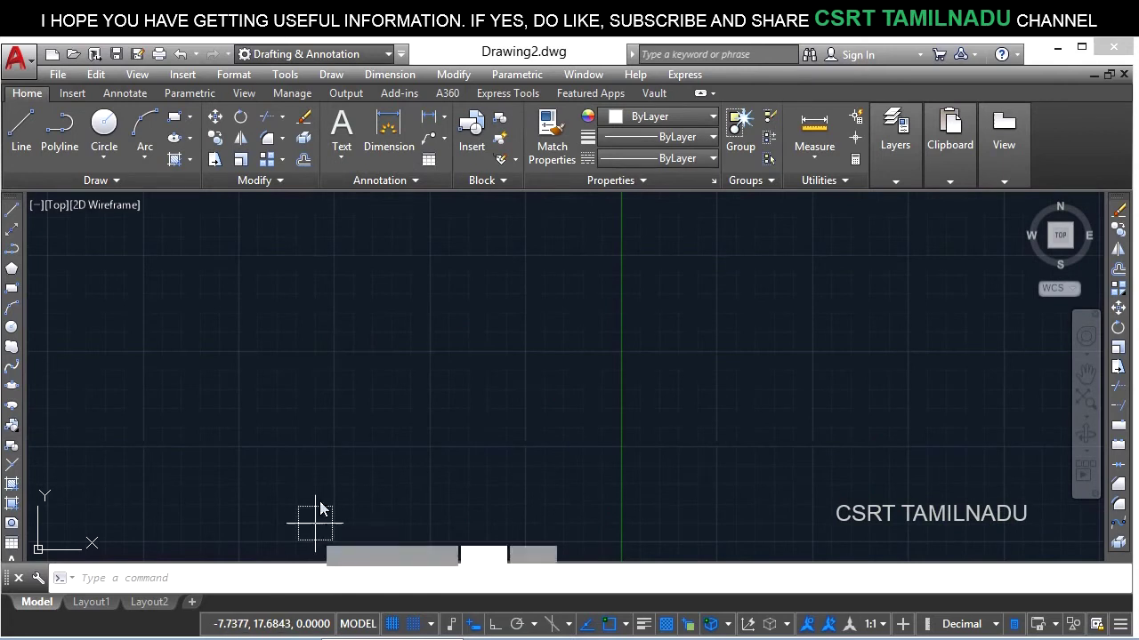
pyautogui.press('Return')
pyautogui.scroll(-2, 303, 498)
pyautogui.click(107, 487)
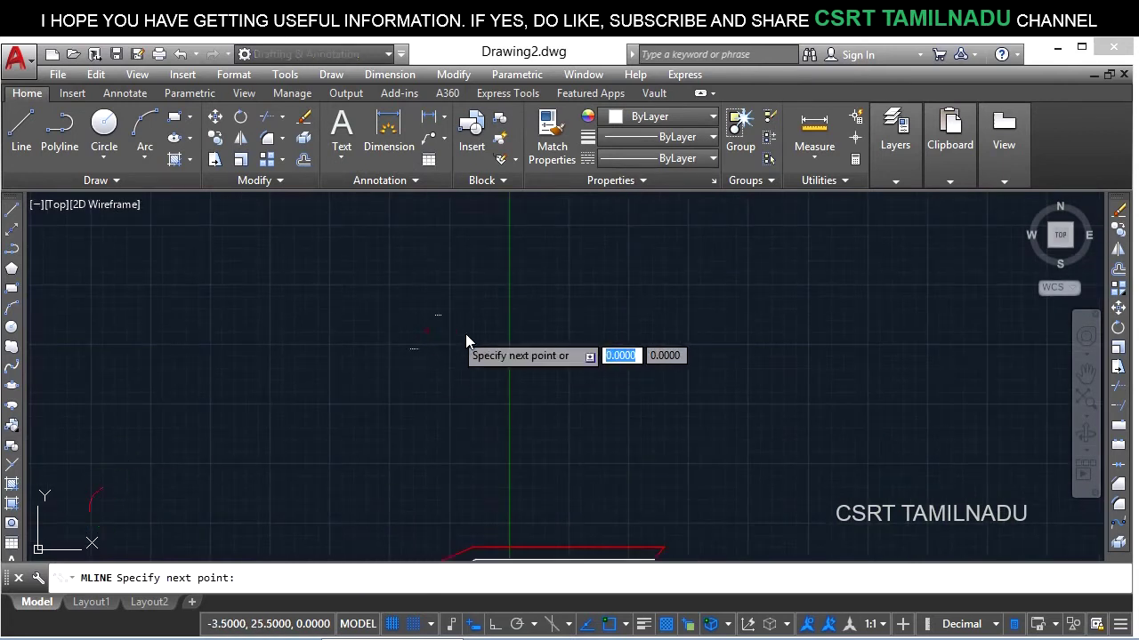
pyautogui.click(521, 339)
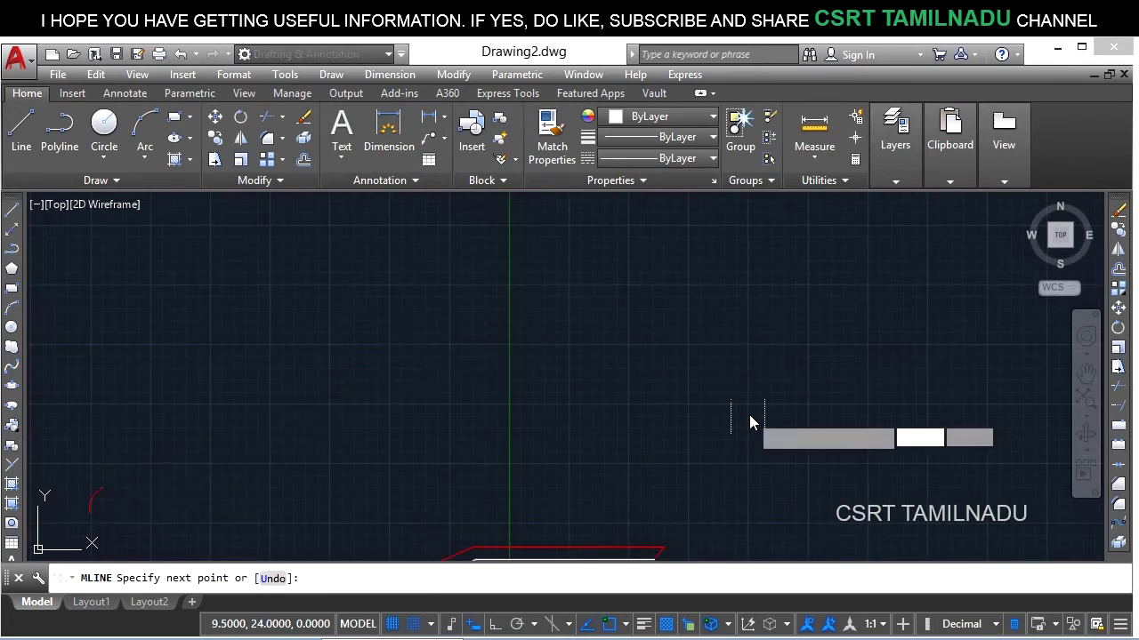
pyautogui.click(708, 417)
pyautogui.press('Return')
# - Zoom in and select the new multiline to check its rounded outer-arc caps
pyautogui.scroll(3, 681, 445)
pyautogui.scroll(2, 762, 293)
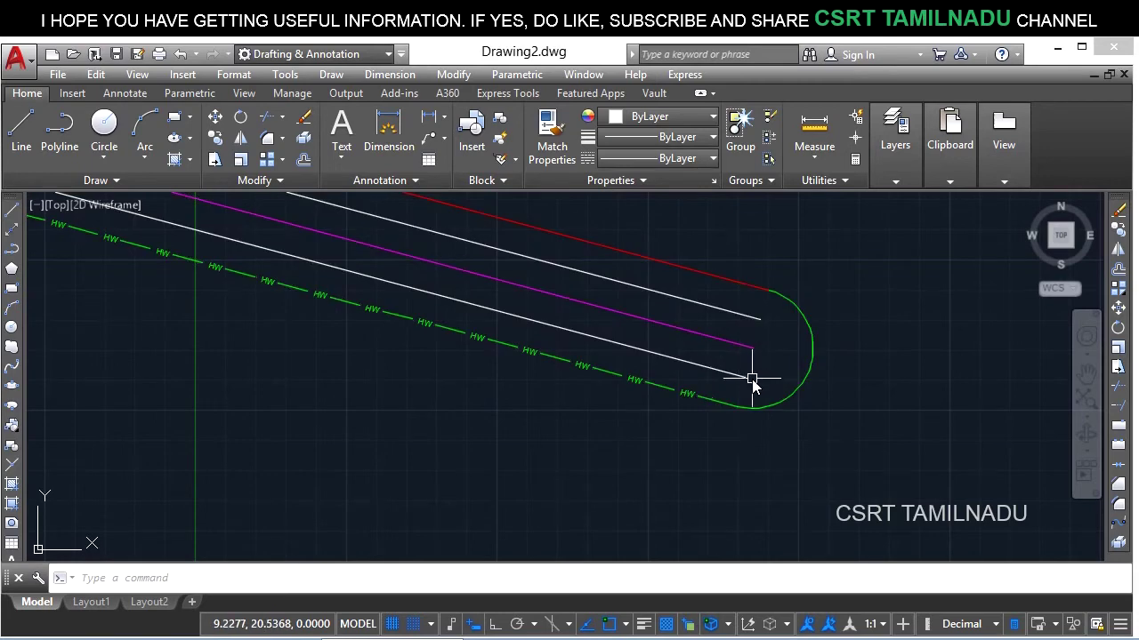
pyautogui.scroll(-3, 787, 363)
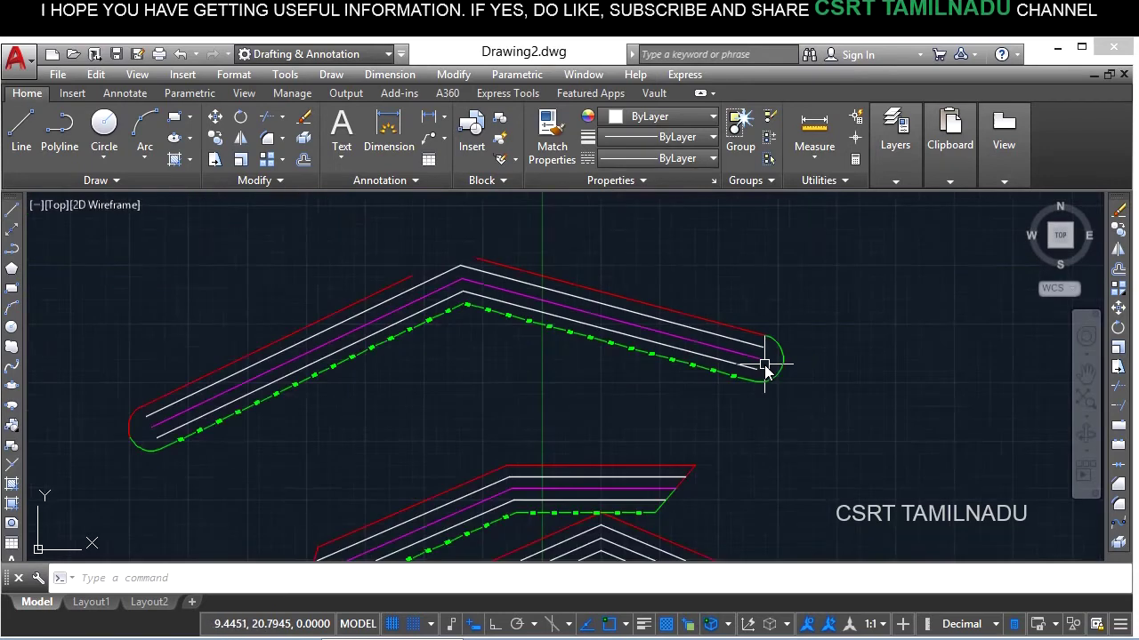
pyautogui.scroll(-2, 717, 381)
pyautogui.click(709, 382)
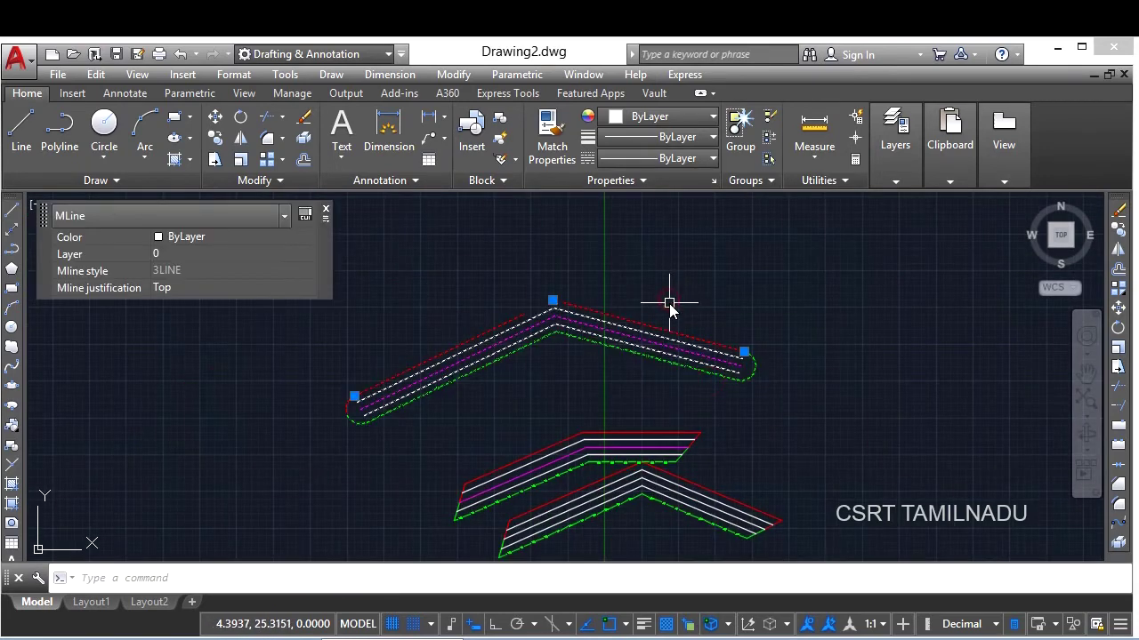
pyautogui.press('Escape')
# - Enable inner arcs on 3LINE's start and end caps and close the style dialogs
pyautogui.write('mlst')
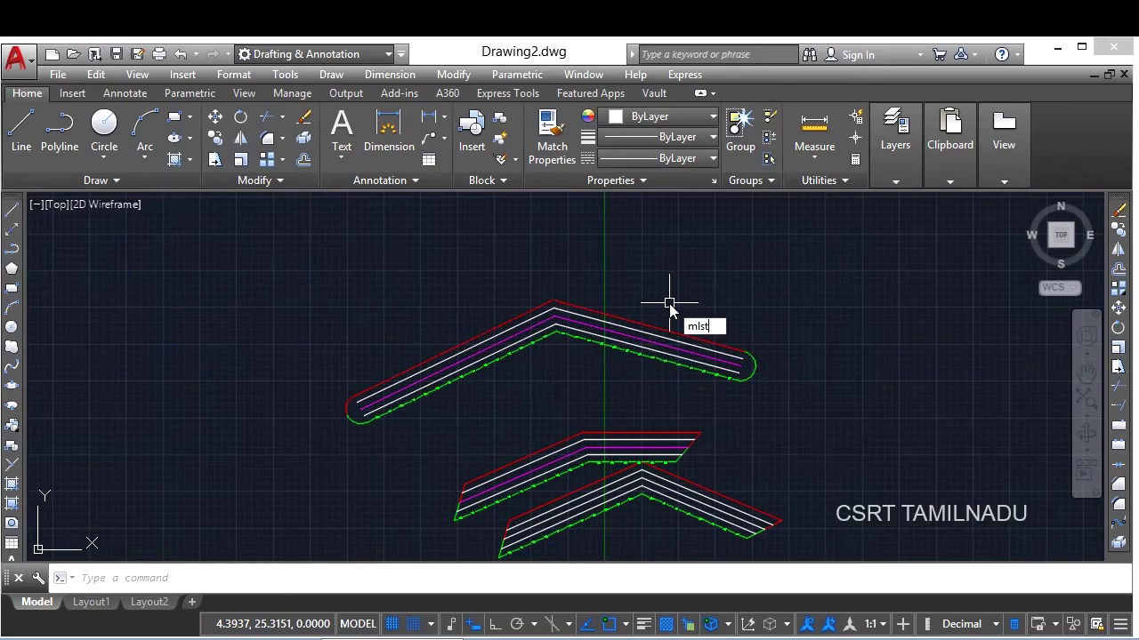
pyautogui.press('Return')
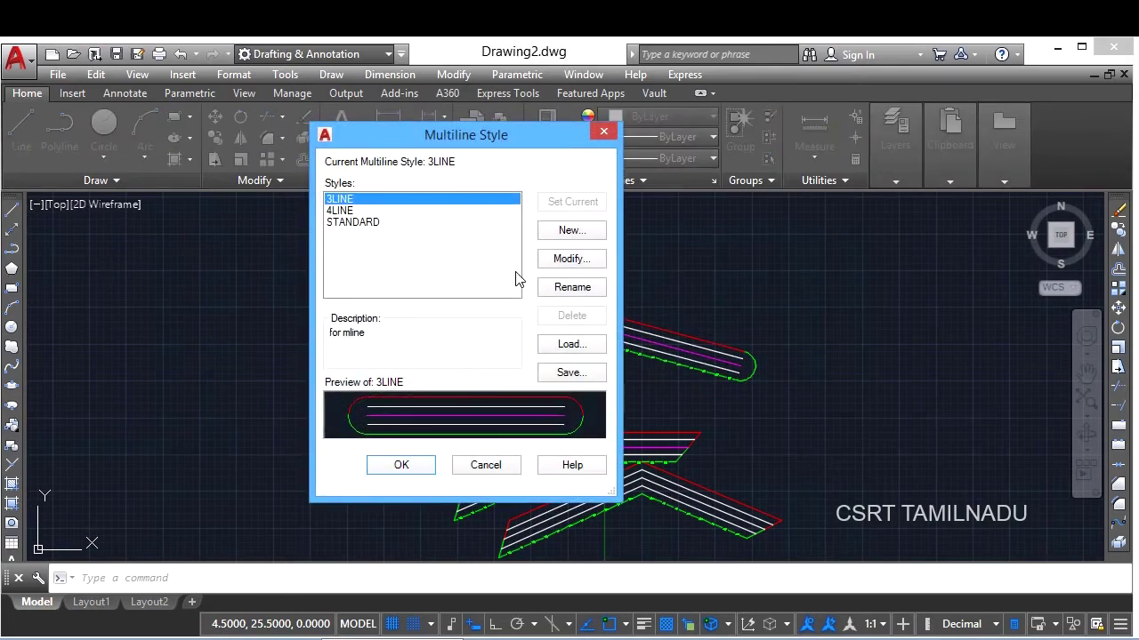
pyautogui.click(546, 263)
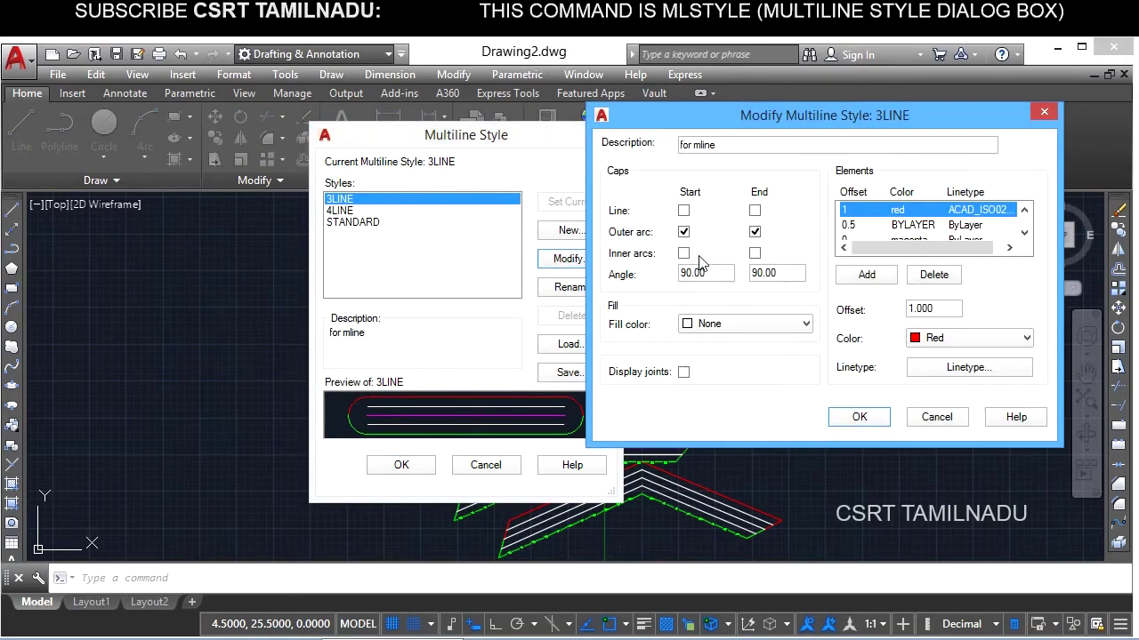
pyautogui.click(683, 253)
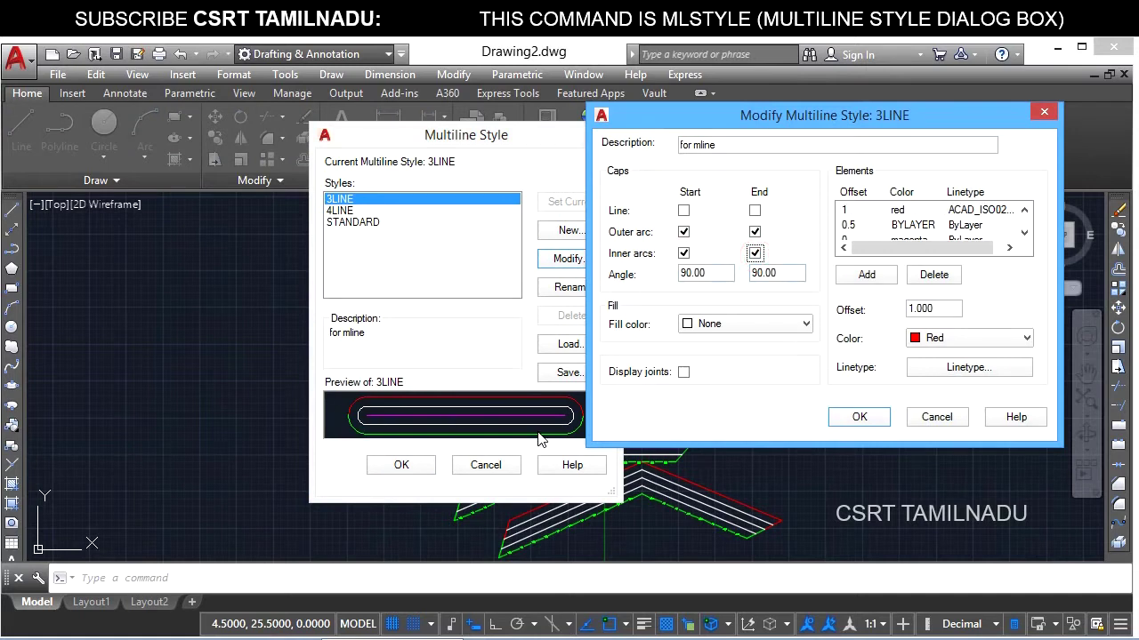
pyautogui.click(859, 420)
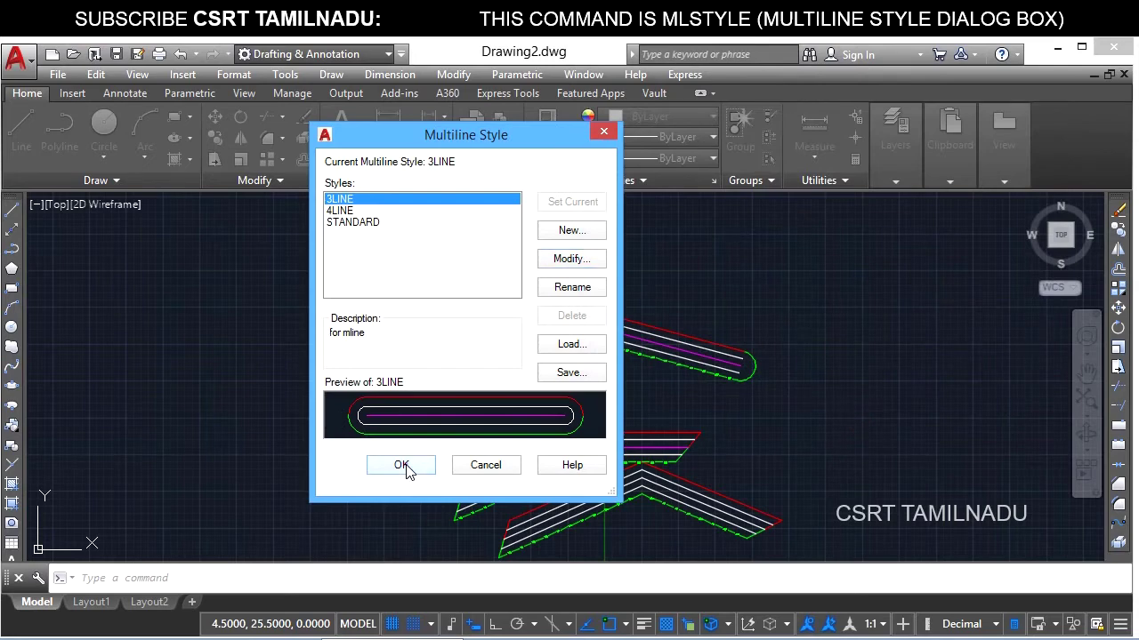
pyautogui.click(402, 466)
pyautogui.moveTo(415, 237); pyautogui.dragTo(431, 500, button='middle')
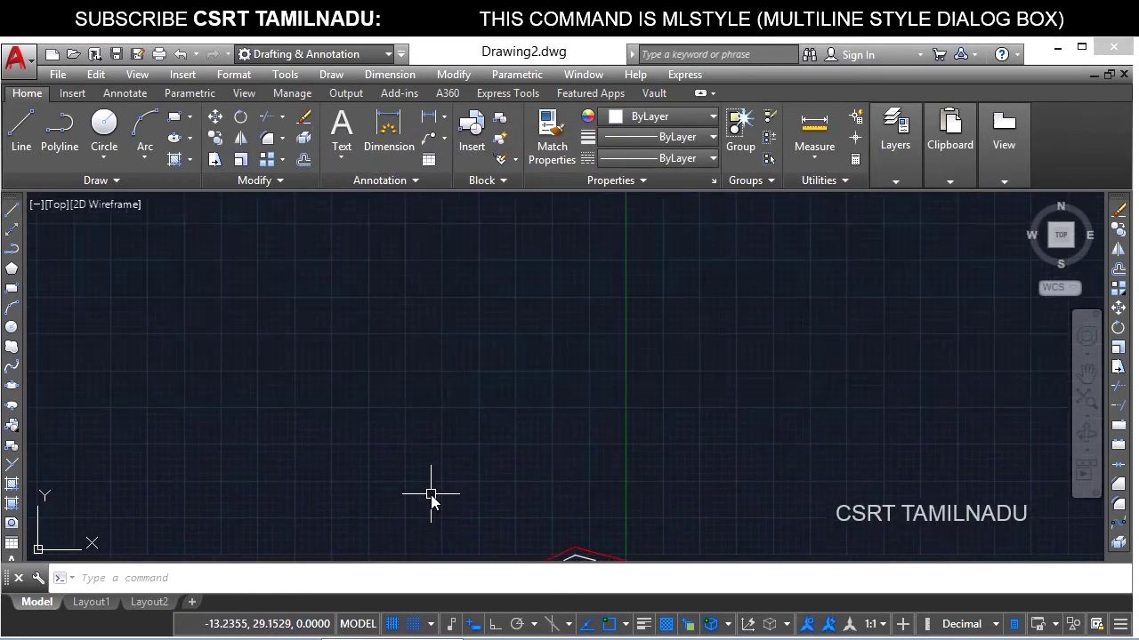
# - Draw a three-point zigzag multiline and zoom to inspect its inner and outer arc caps
pyautogui.write('ml')
pyautogui.press('Return')
pyautogui.click(64, 478)
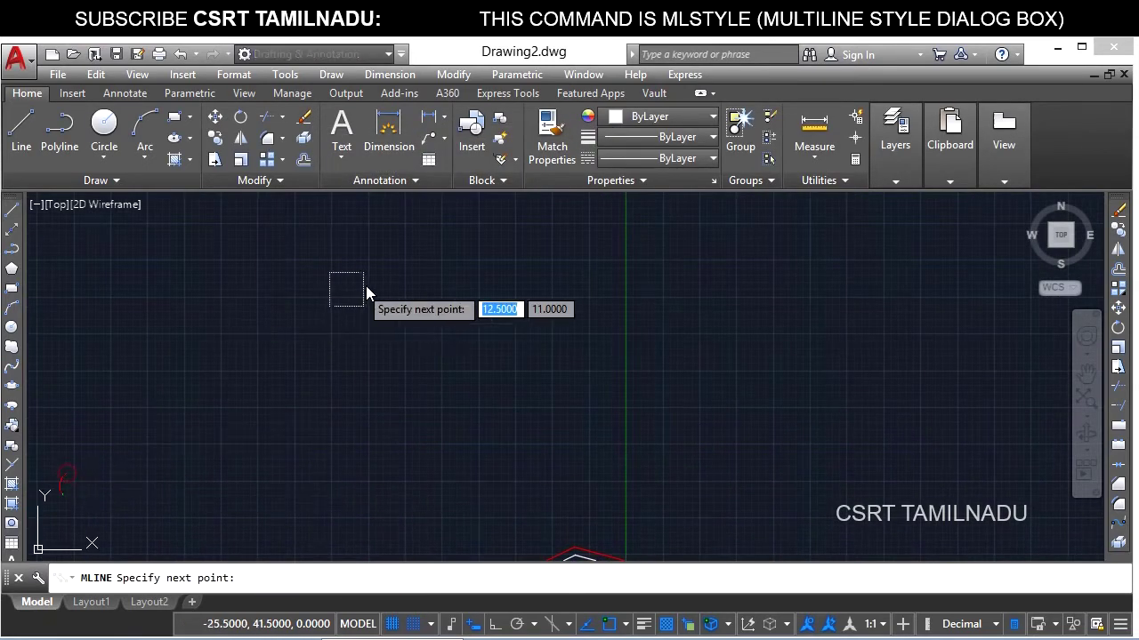
pyautogui.click(366, 294)
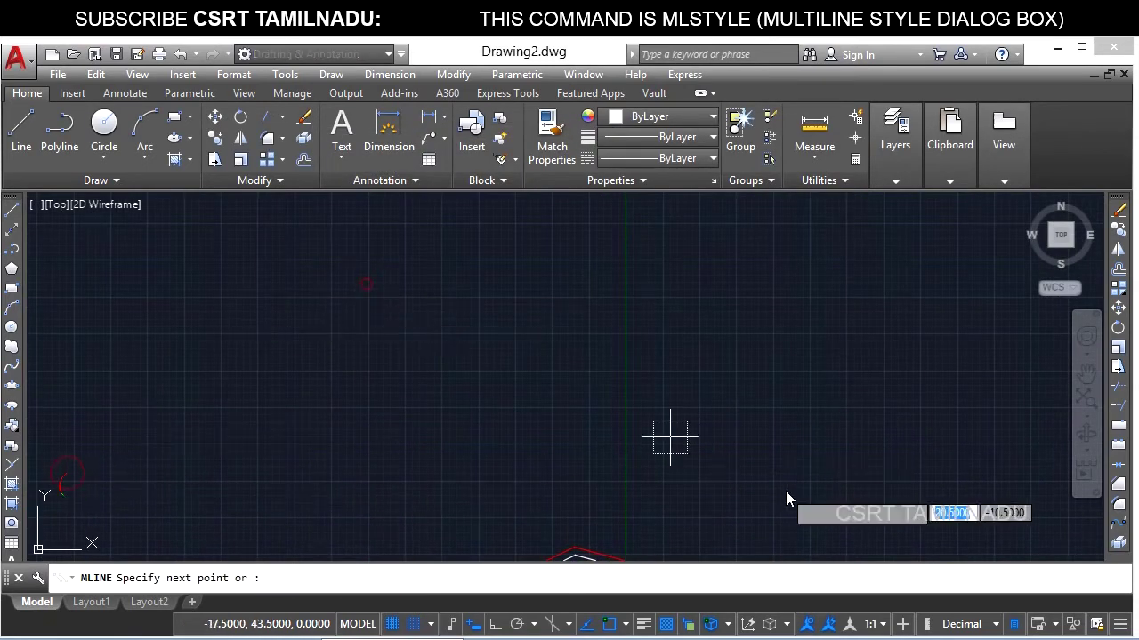
pyautogui.click(941, 313)
pyautogui.press('Return')
pyautogui.scroll(5, 915, 330)
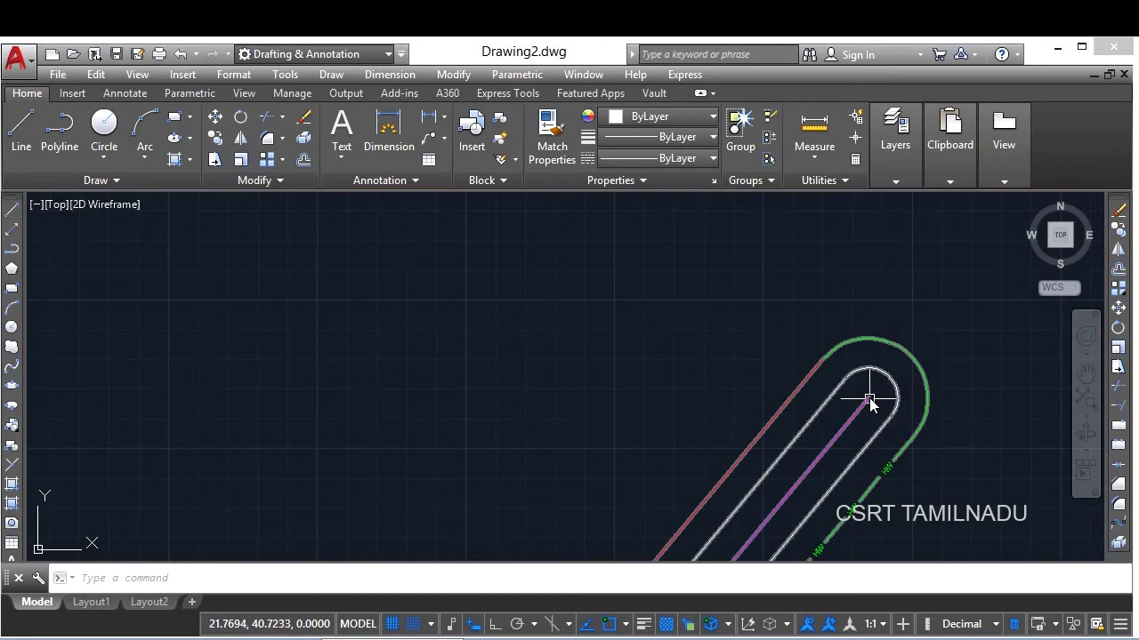
pyautogui.scroll(-3, 870, 403)
pyautogui.scroll(-2, 526, 483)
pyautogui.scroll(2, 661, 458)
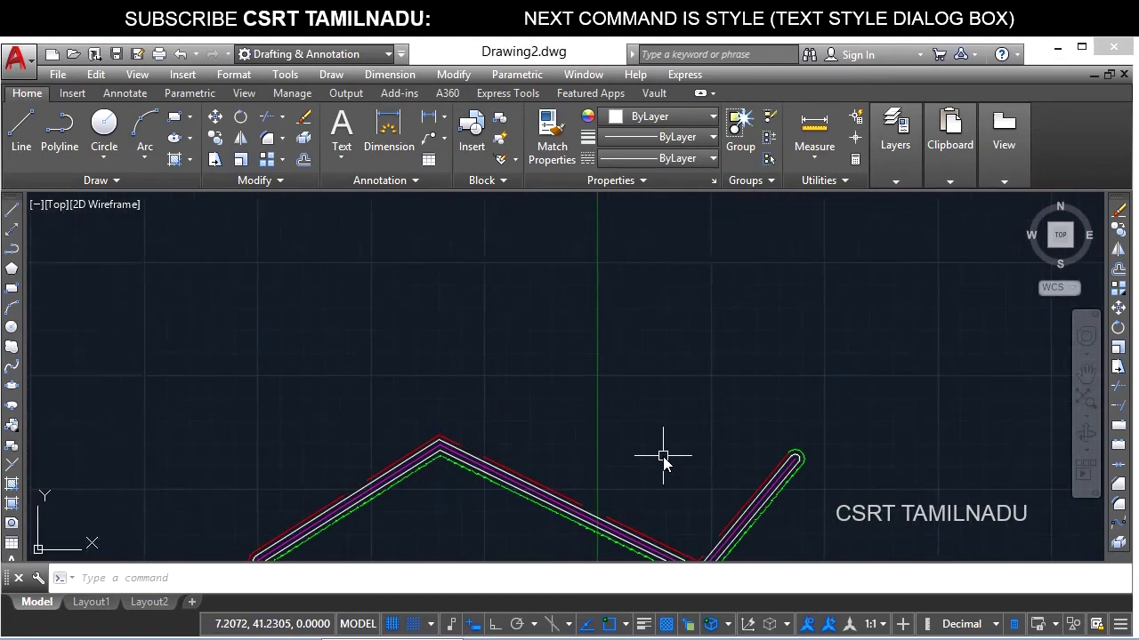
# - Set the 3LINE style's fill colour to White via MLSTYLE and close both dialogs
pyautogui.click(662, 450)
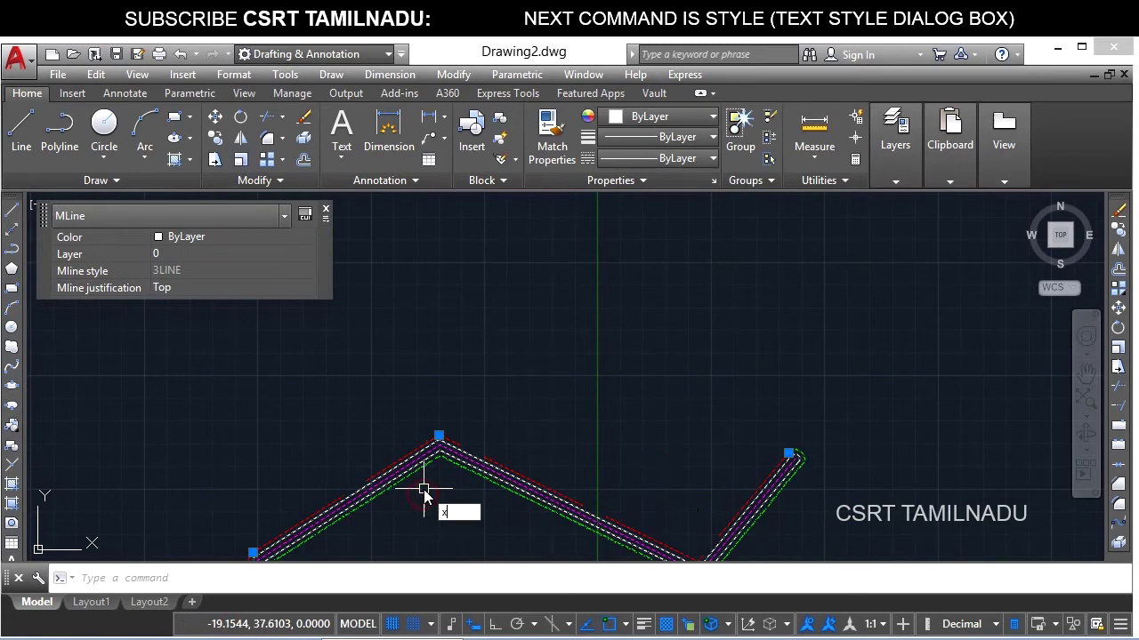
pyautogui.press('Escape')
pyautogui.write('mlst')
pyautogui.press('Return')
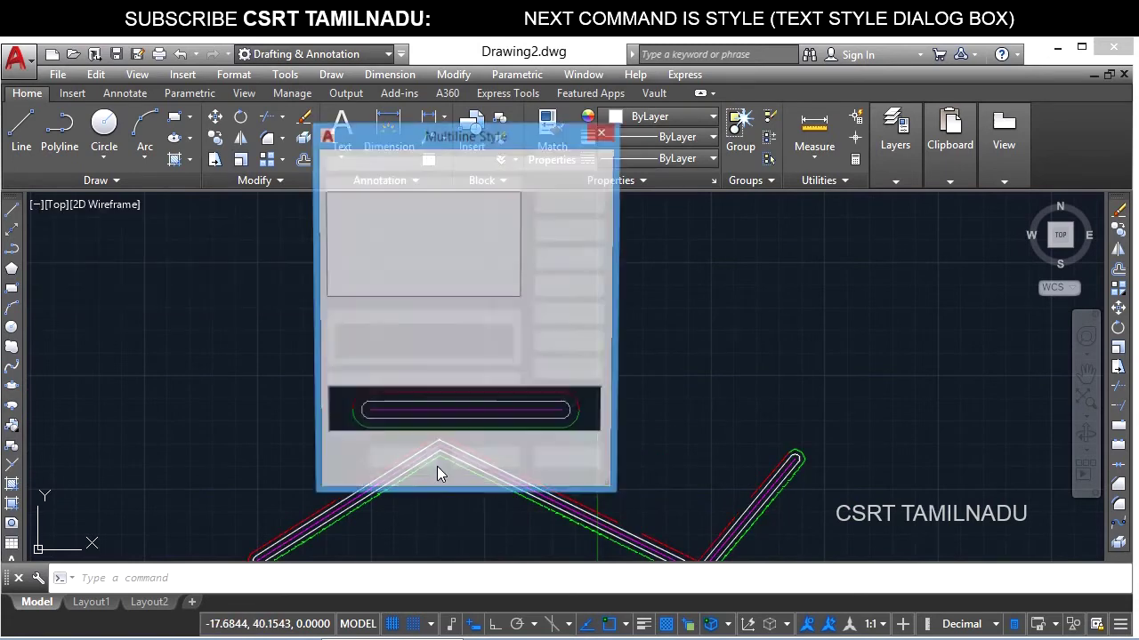
pyautogui.click(570, 259)
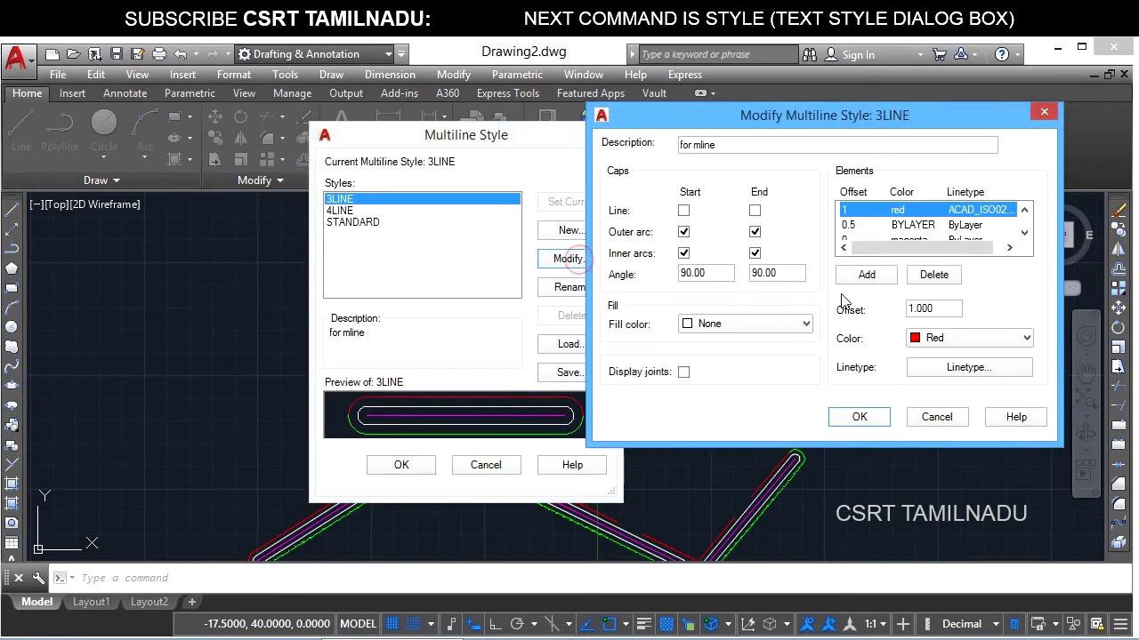
pyautogui.click(735, 331)
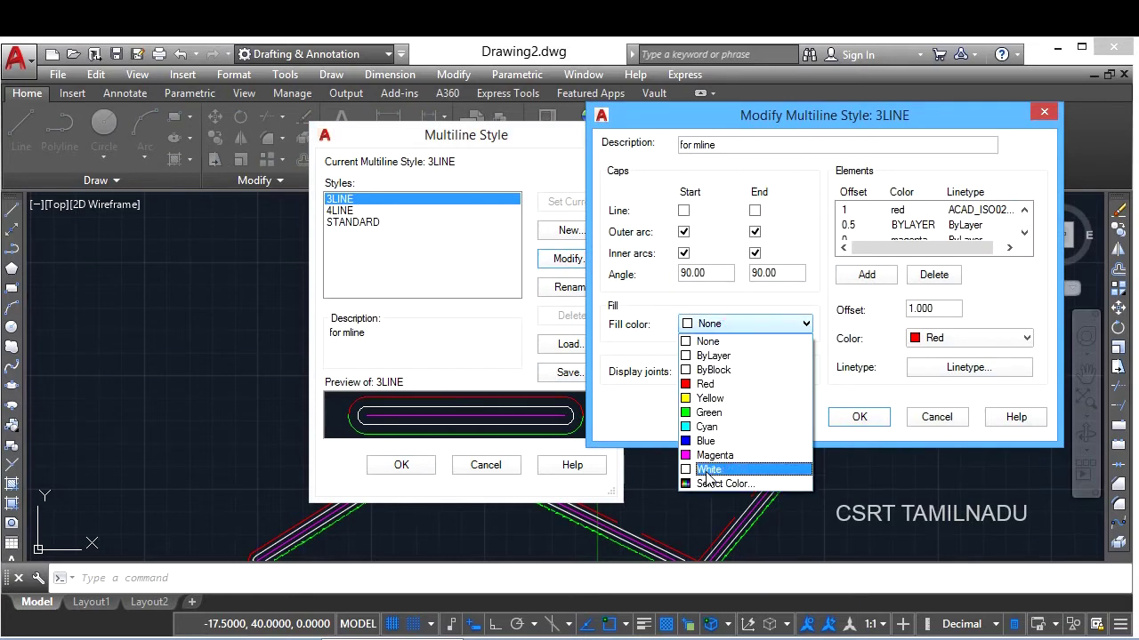
pyautogui.click(702, 469)
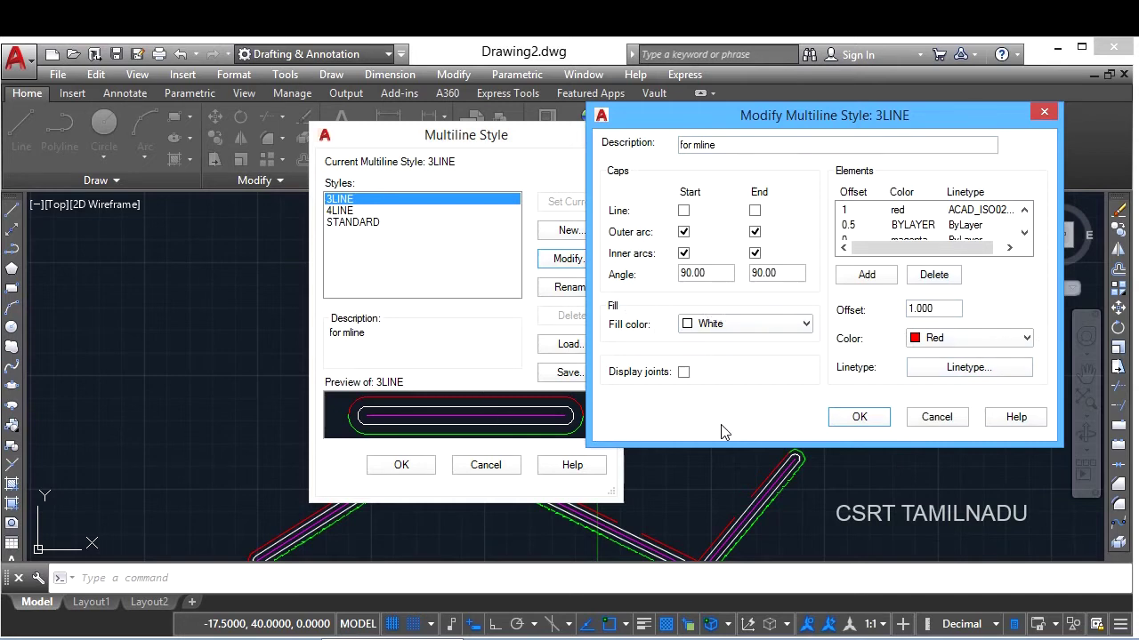
pyautogui.click(859, 417)
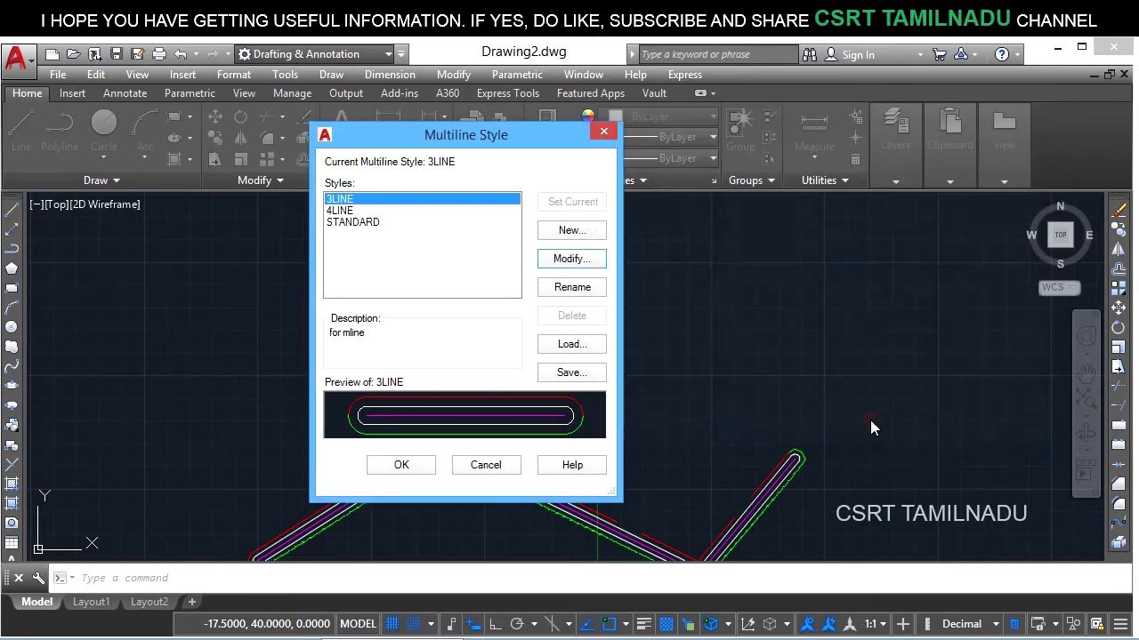
pyautogui.click(401, 465)
# - Draw a new two-bend 3LINE multiline with MLINE through three points
pyautogui.write('mline')
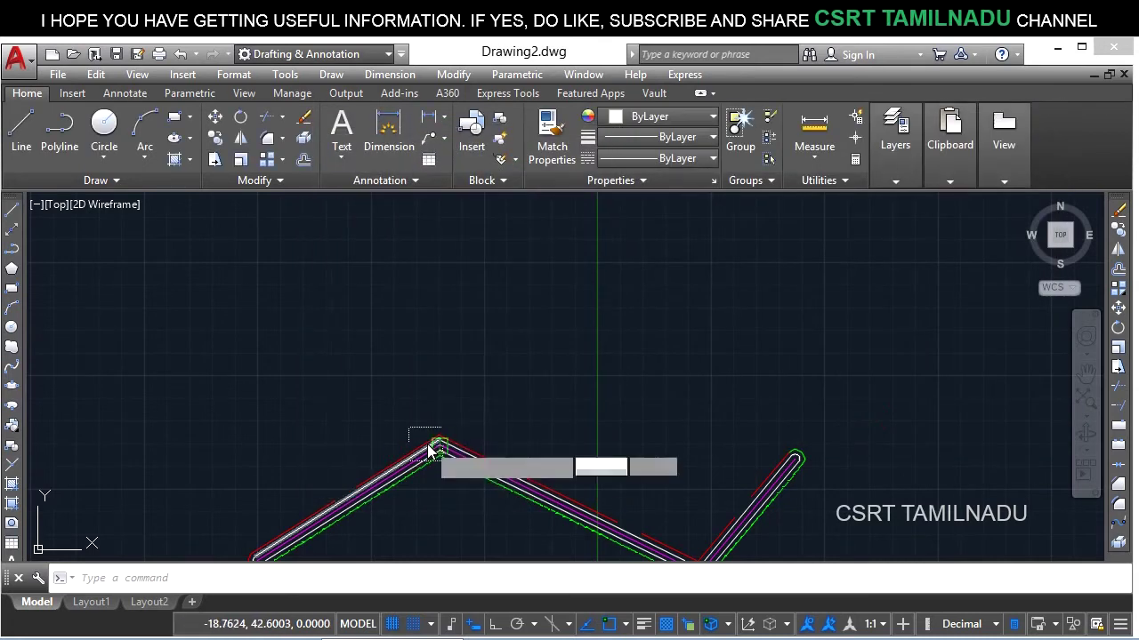
pyautogui.press('Return')
pyautogui.click(199, 454)
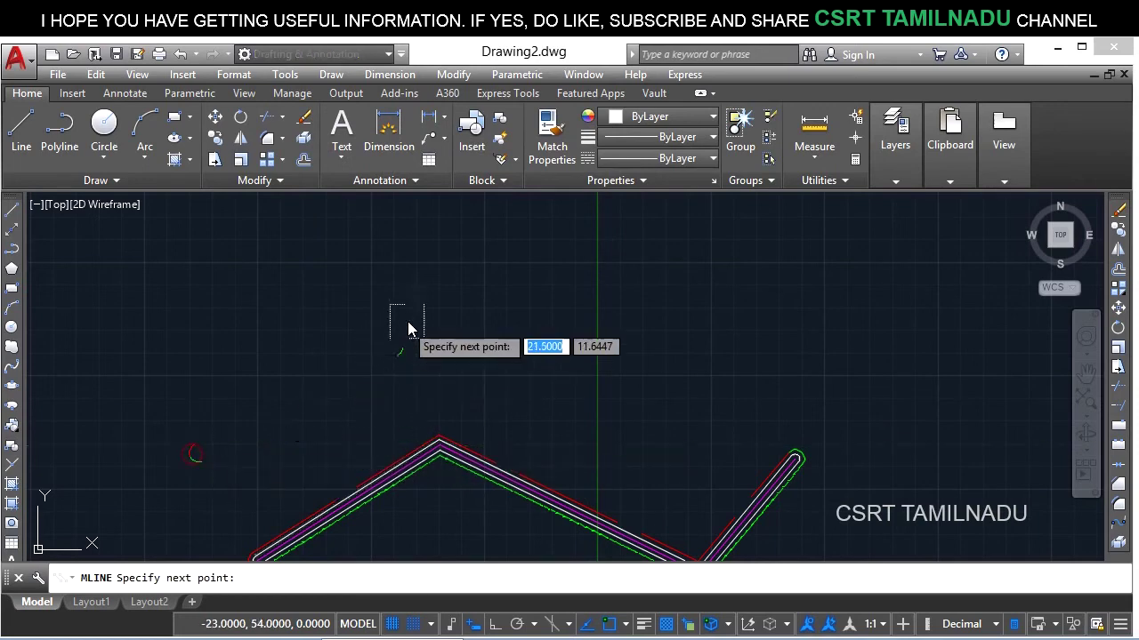
pyautogui.click(773, 377)
pyautogui.click(977, 356)
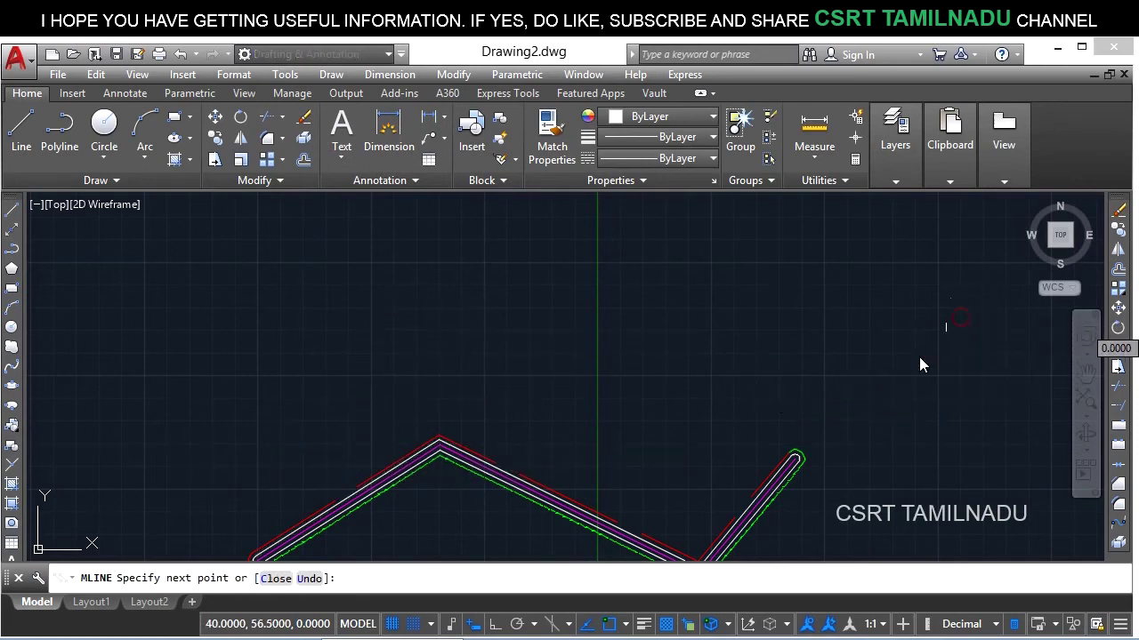
pyautogui.press('Return')
# - Zoom in and select the new multiline to check its white fill, then reopen MLSTYLE
pyautogui.scroll(3, 682, 407)
pyautogui.scroll(2, 725, 287)
pyautogui.scroll(-1, 726, 286)
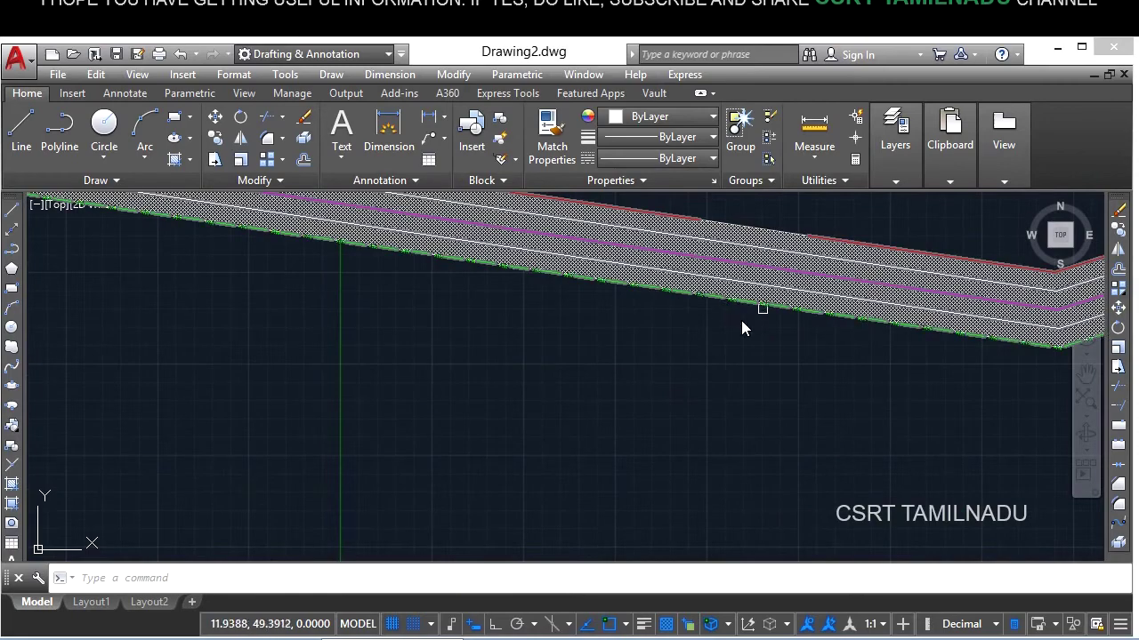
pyautogui.scroll(-1, 753, 317)
pyautogui.scroll(-1, 752, 318)
pyautogui.scroll(-1, 517, 377)
pyautogui.click(517, 377)
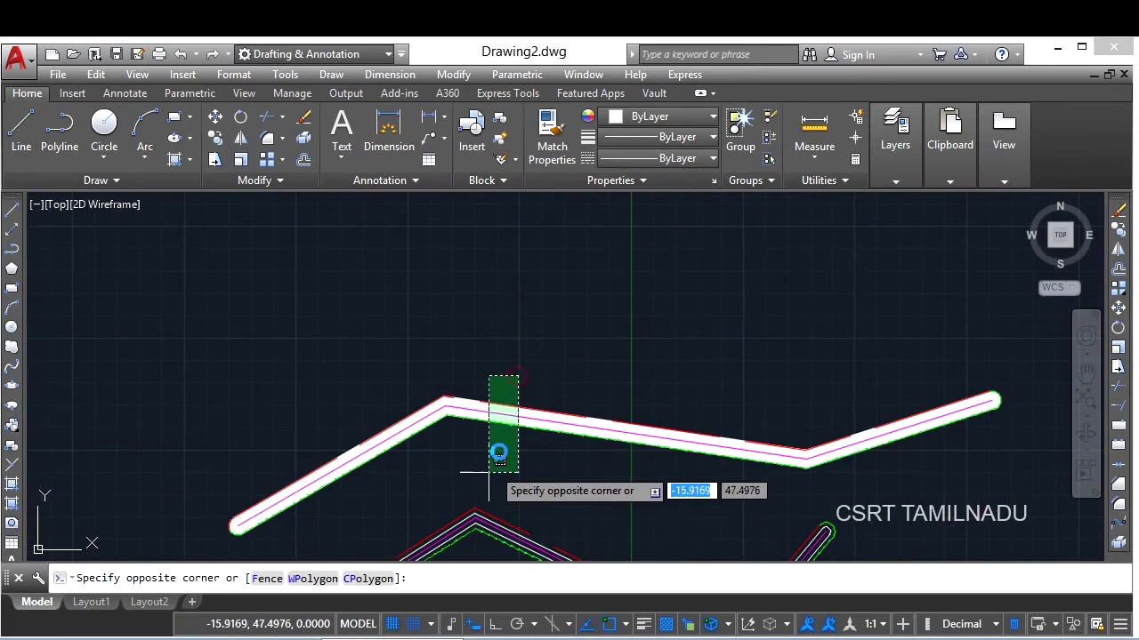
pyautogui.click(499, 448)
pyautogui.write('m')
pyautogui.press('Escape')
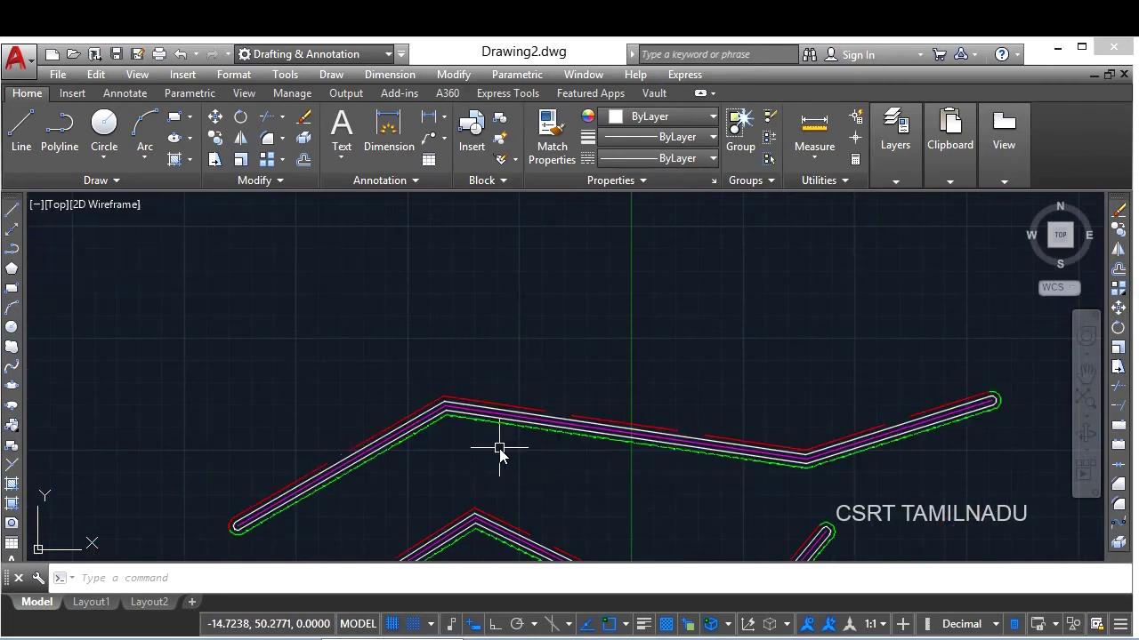
pyautogui.write('mlst')
pyautogui.write('yle')
pyautogui.press('Return')
# - Turn on Display joints for the 3LINE multiline style and close both style dialogs
pyautogui.click(572, 259)
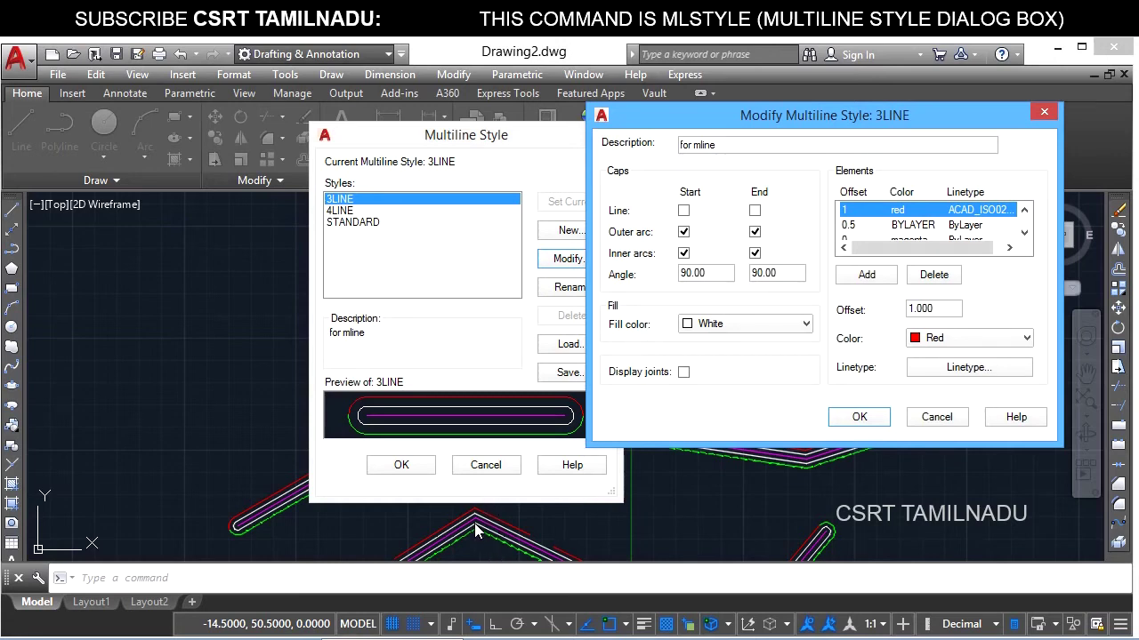
pyautogui.click(683, 372)
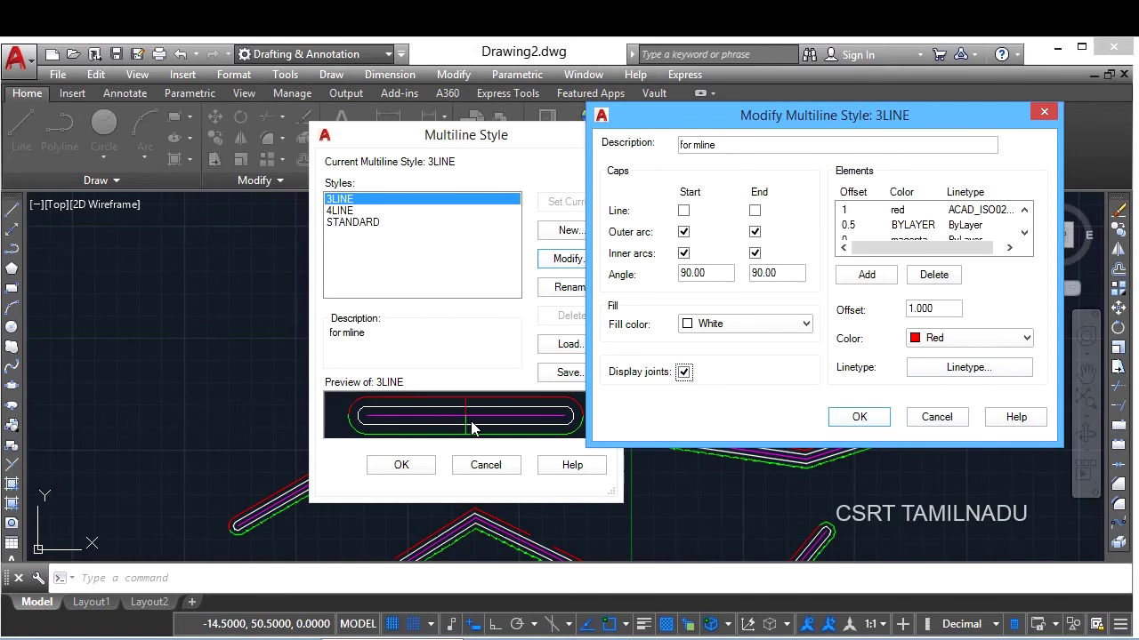
pyautogui.click(856, 419)
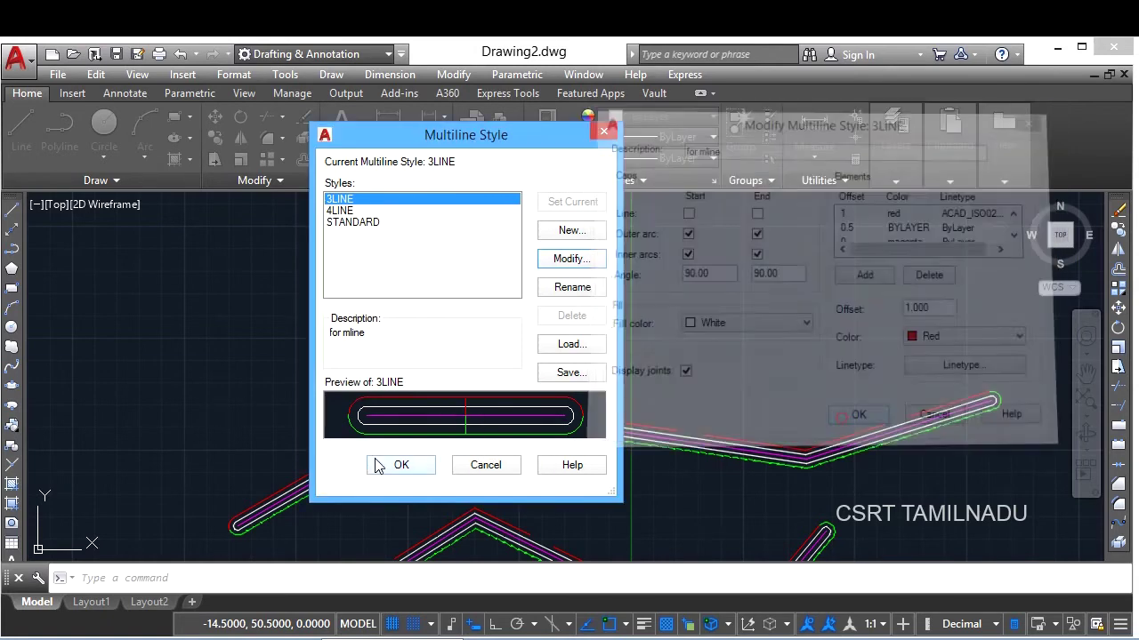
pyautogui.click(401, 467)
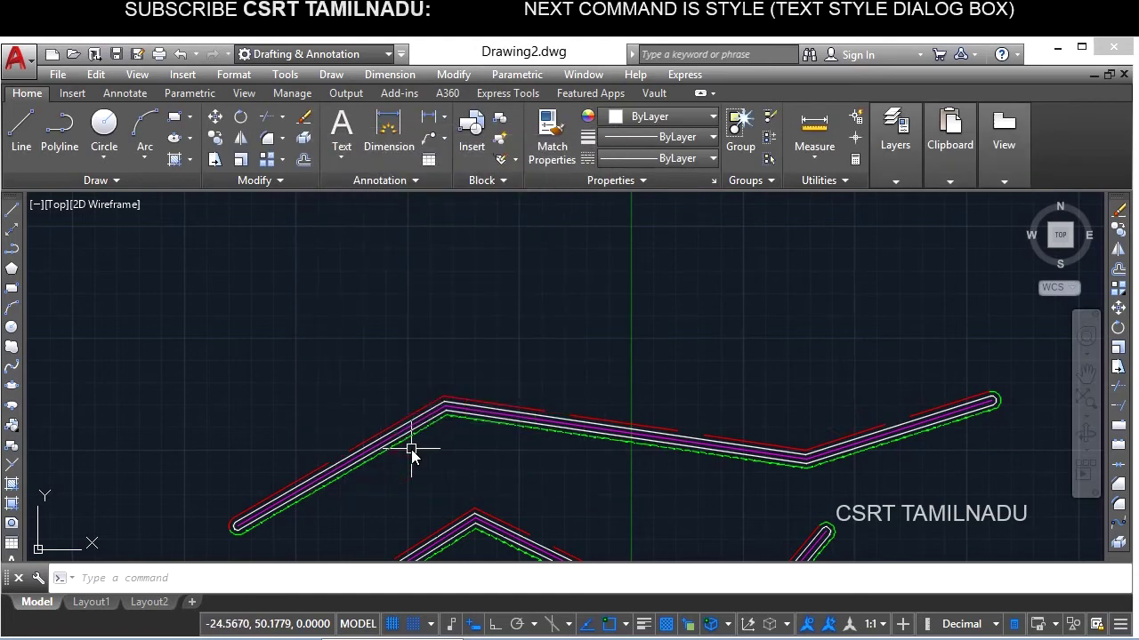
# - Draw a four-point 3LINE multiline with two bends using ML
pyautogui.write('ml')
pyautogui.press('Return')
pyautogui.click(78, 383)
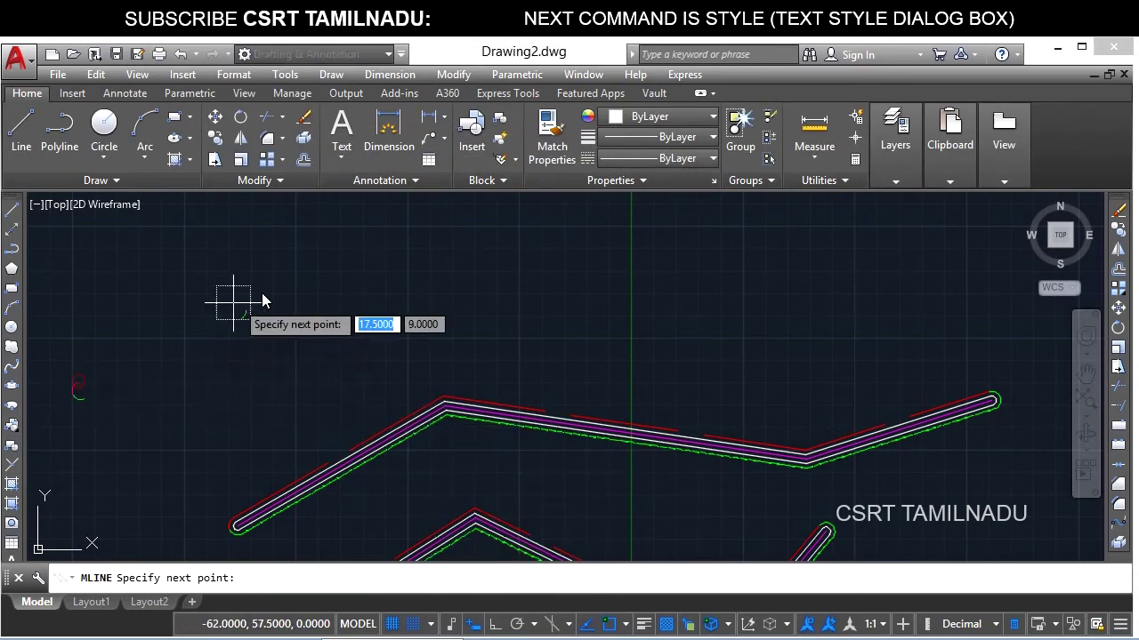
pyautogui.click(277, 287)
pyautogui.click(568, 359)
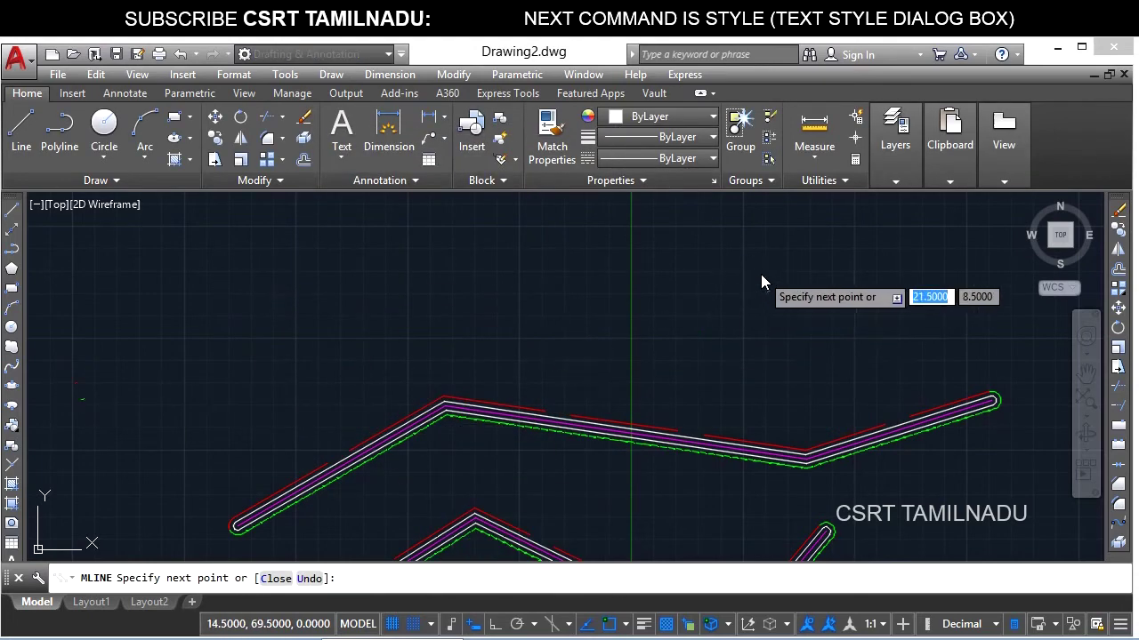
pyautogui.click(763, 282)
pyautogui.press('Return')
# - Zoom and pan the view to inspect both multilines and their joint lines
pyautogui.scroll(2, 554, 362)
pyautogui.scroll(3, 410, 396)
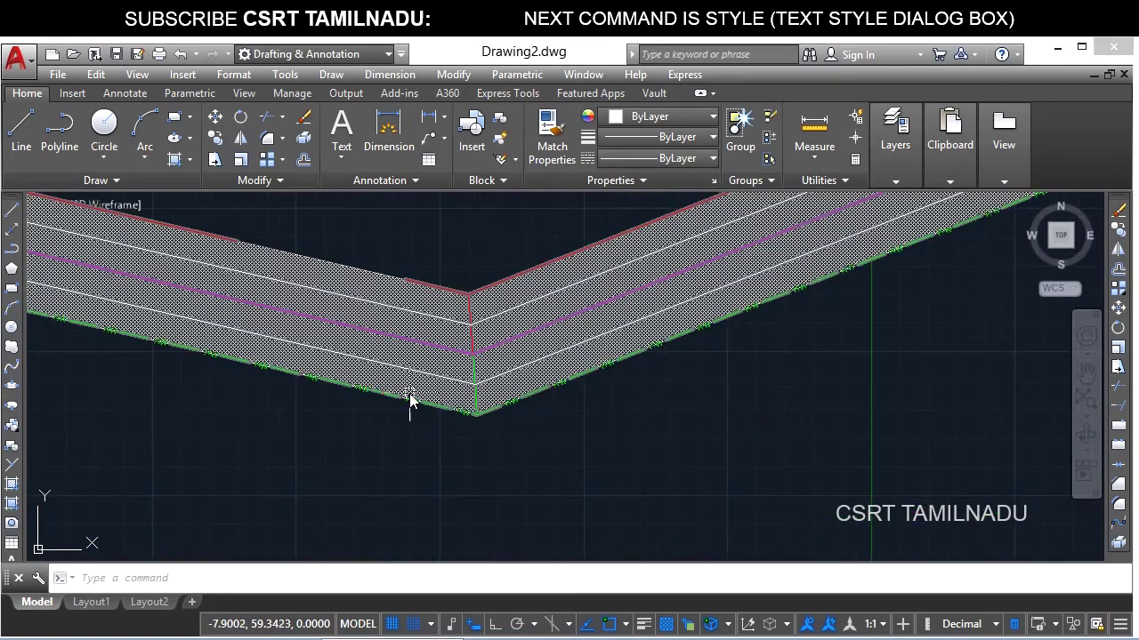
pyautogui.scroll(-1, 480, 387)
pyautogui.scroll(-1, 503, 418)
pyautogui.scroll(-1, 498, 445)
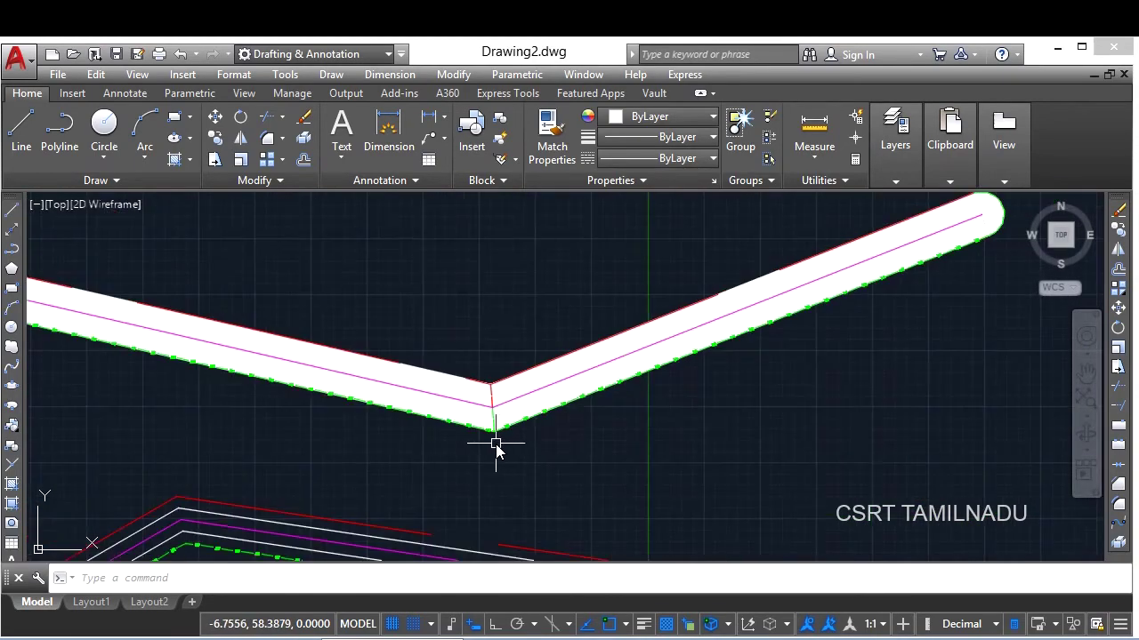
pyautogui.scroll(-1, 512, 436)
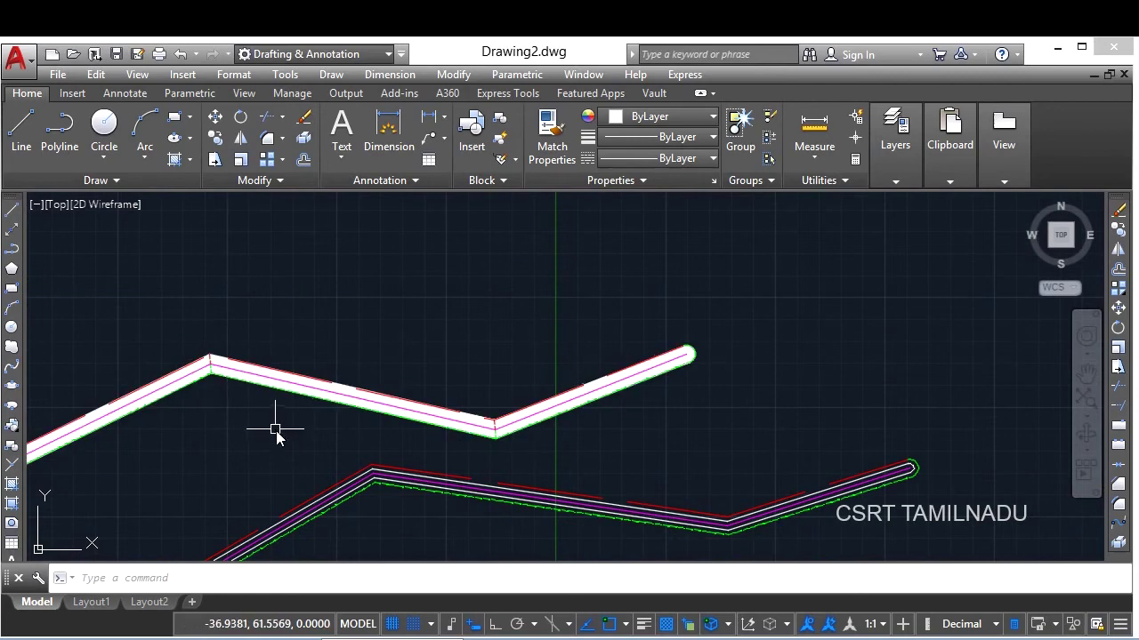
pyautogui.moveTo(275, 432); pyautogui.dragTo(500, 392, button='middle')
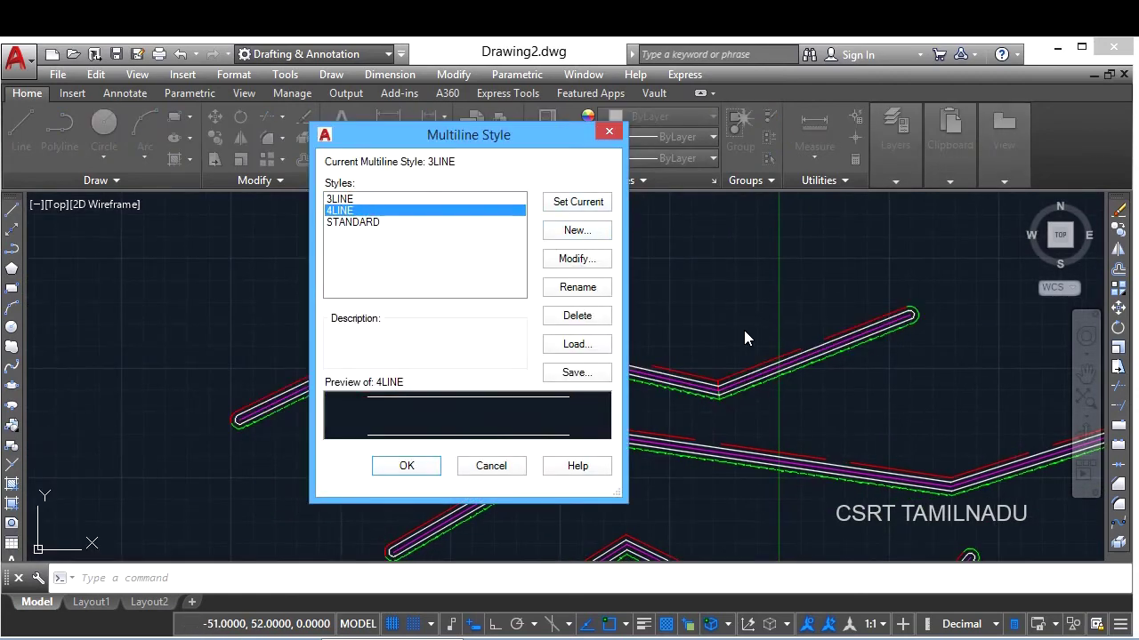
pyautogui.click(375, 223)
pyautogui.click(575, 258)
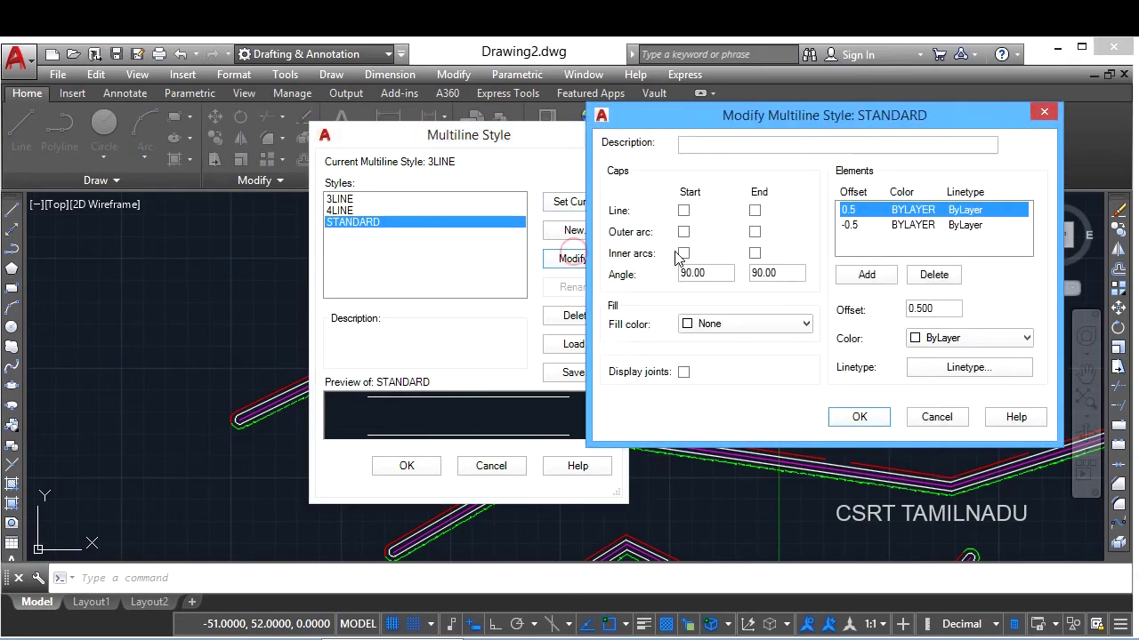
pyautogui.click(936, 416)
pyautogui.click(369, 210)
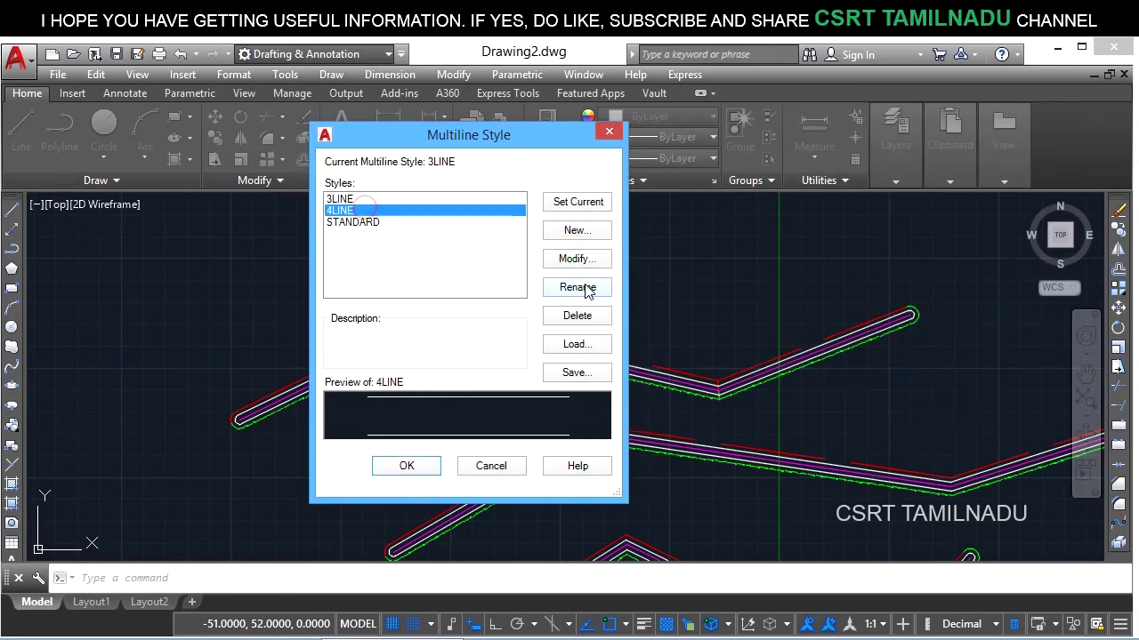
pyautogui.click(585, 288)
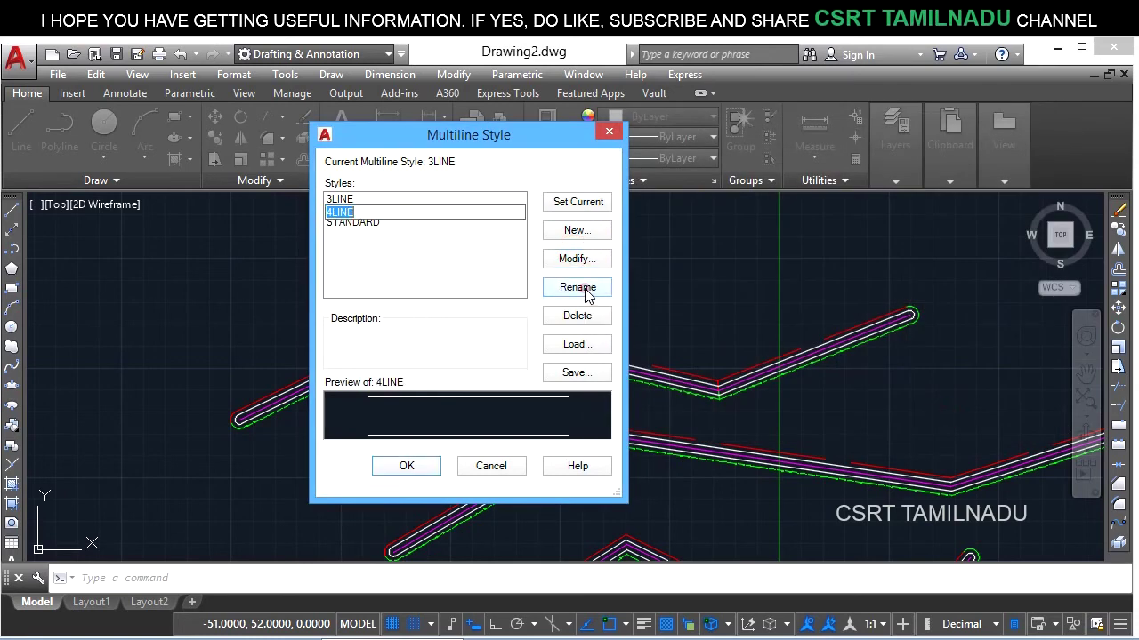
pyautogui.write('1')
pyautogui.click(377, 229)
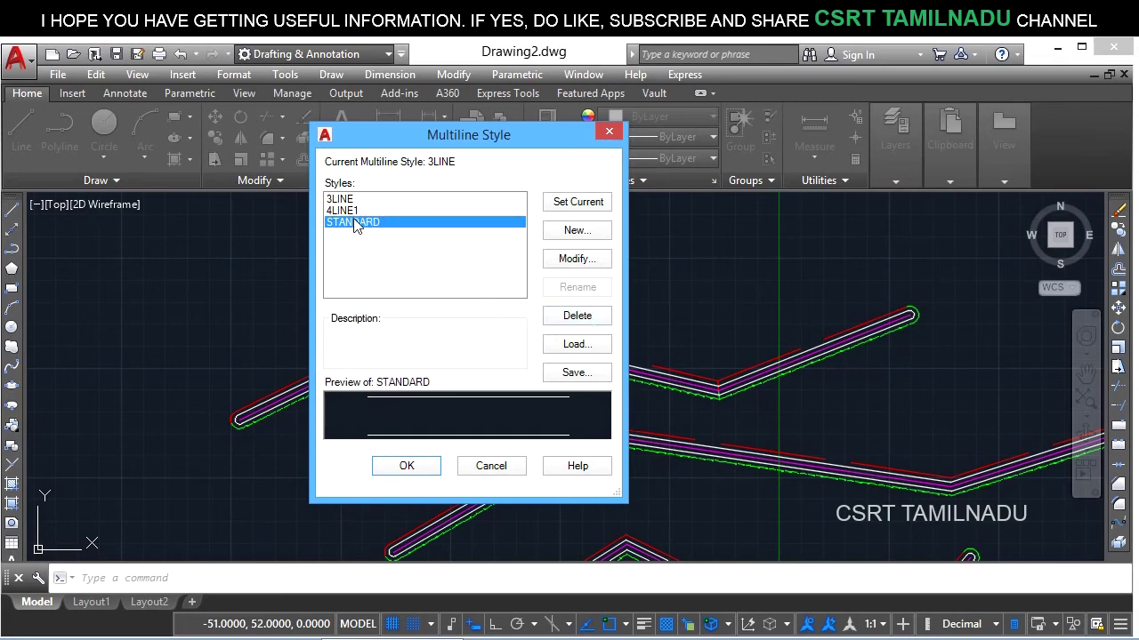
pyautogui.click(347, 211)
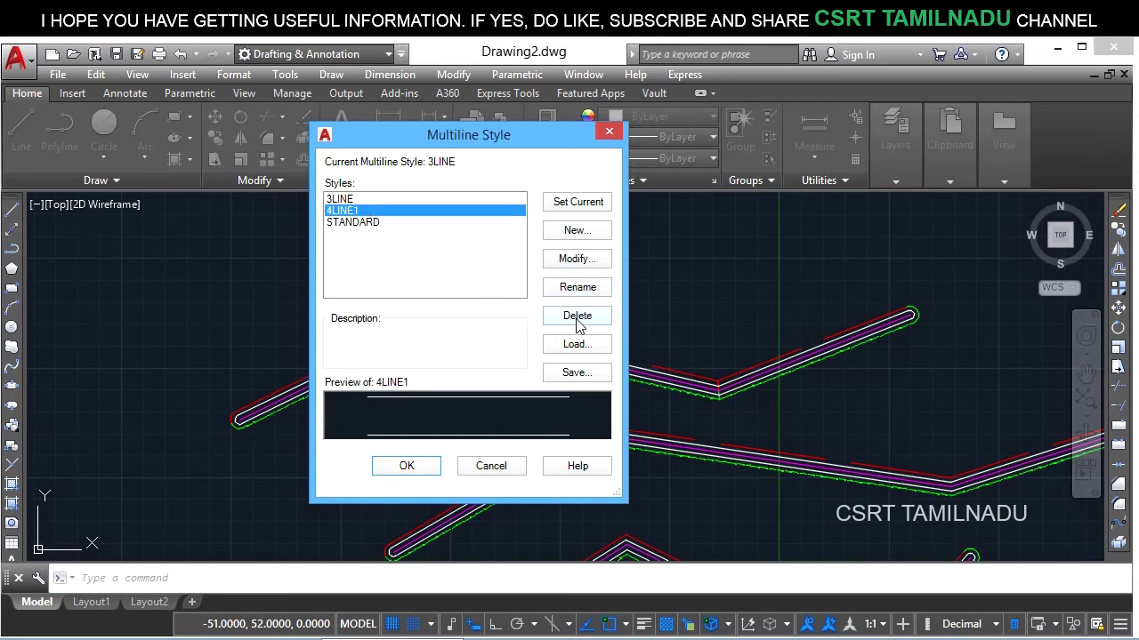
pyautogui.click(406, 466)
pyautogui.write('mlstyle')
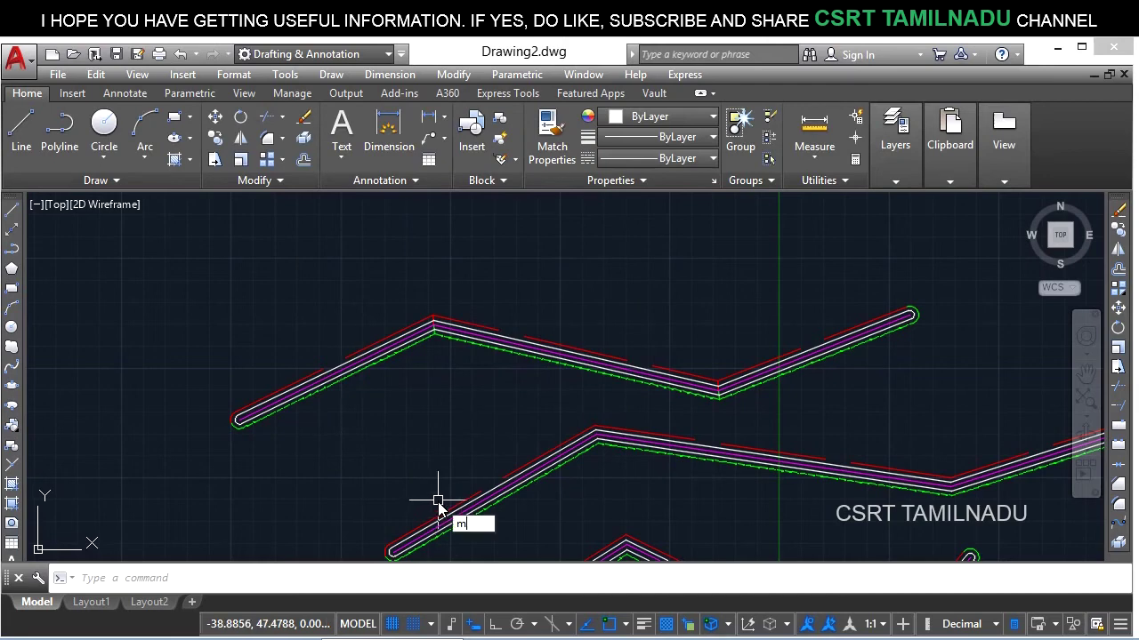
pyautogui.press('Return')
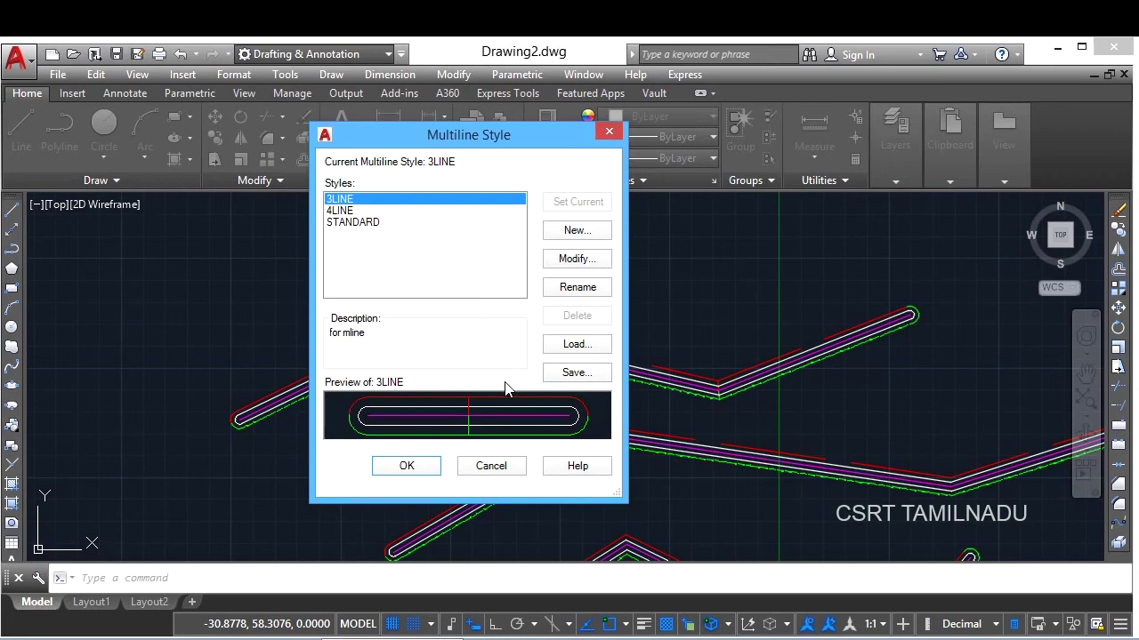
# - Save the multiline styles to an .mln file named style in Documents
pyautogui.click(578, 373)
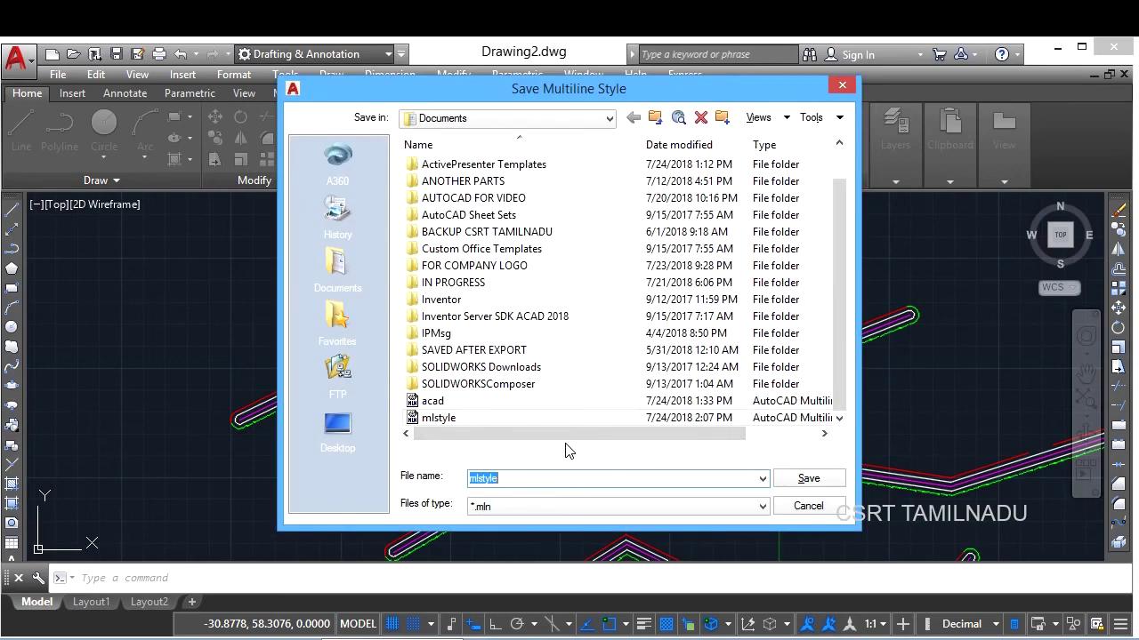
pyautogui.write('s')
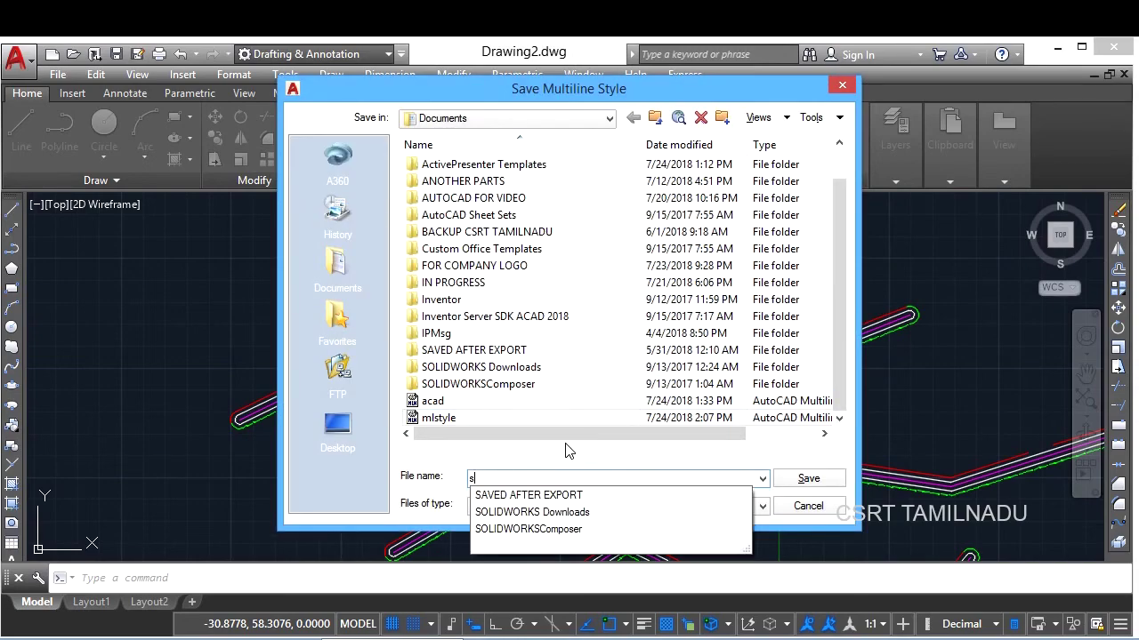
pyautogui.write('tyle')
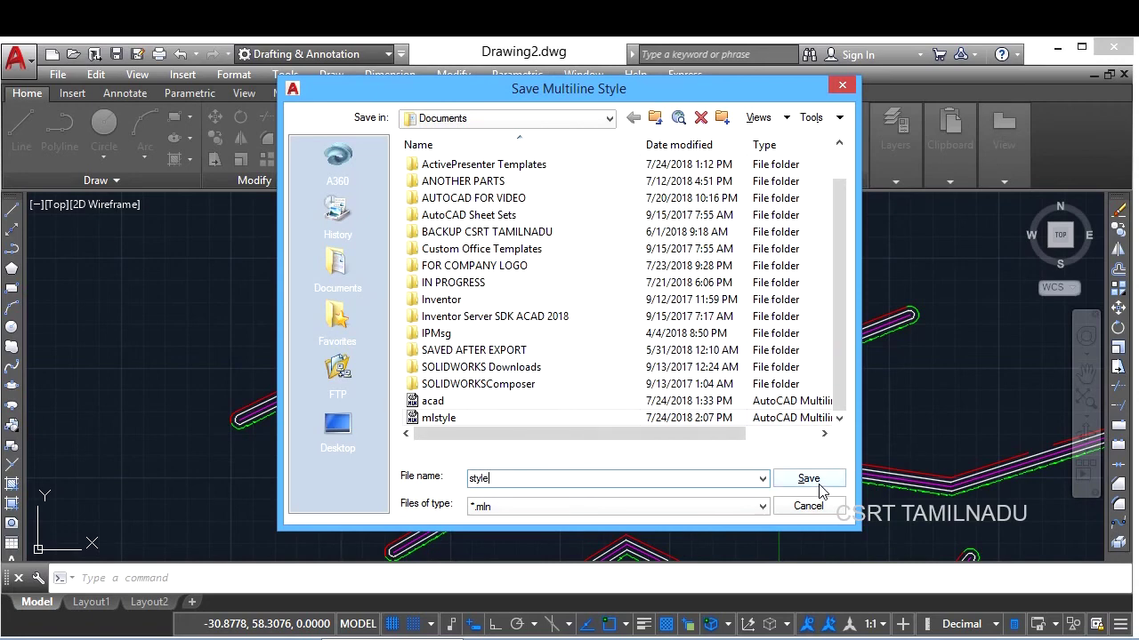
pyautogui.click(808, 479)
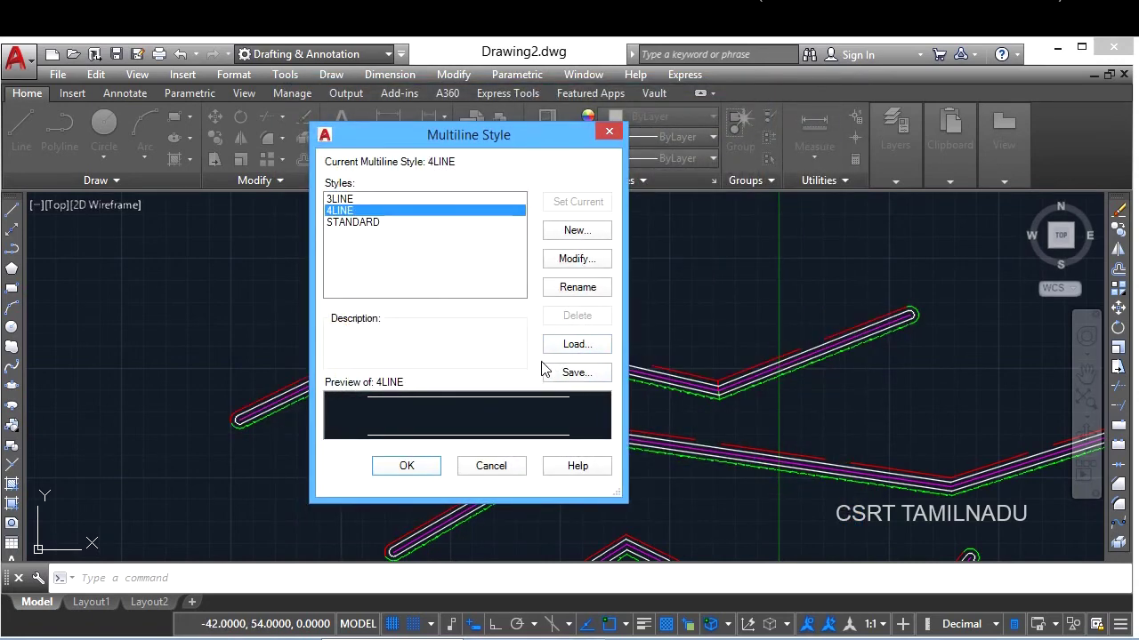